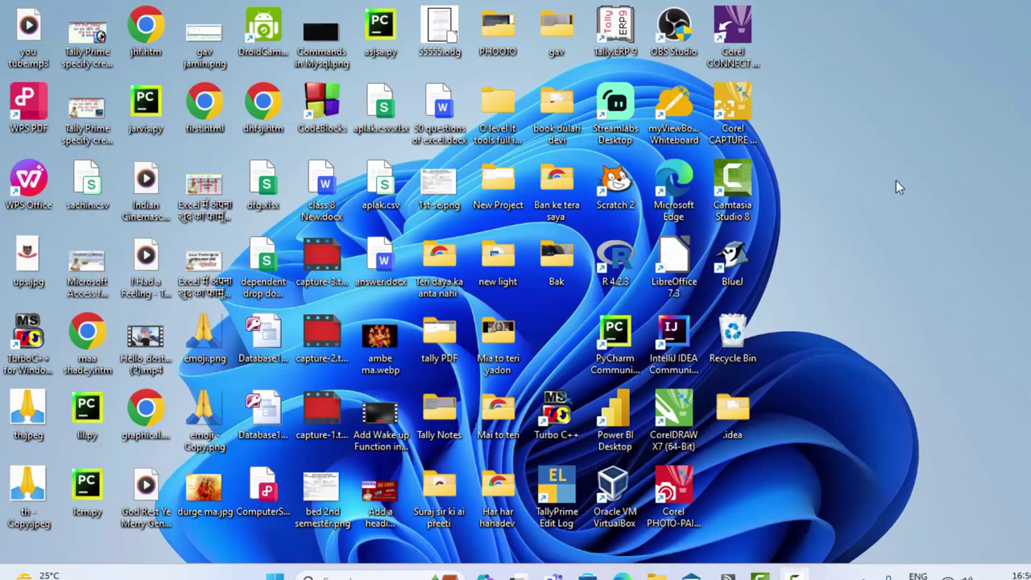
Refresh the Windows desktop from its context menu and open the Start menu.
right_click(897, 72)
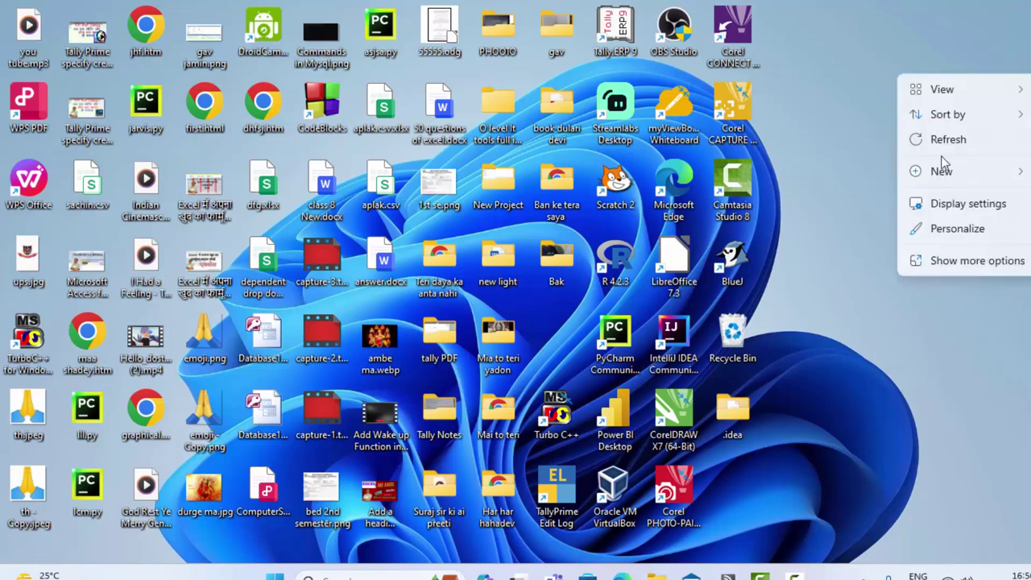
click(961, 135)
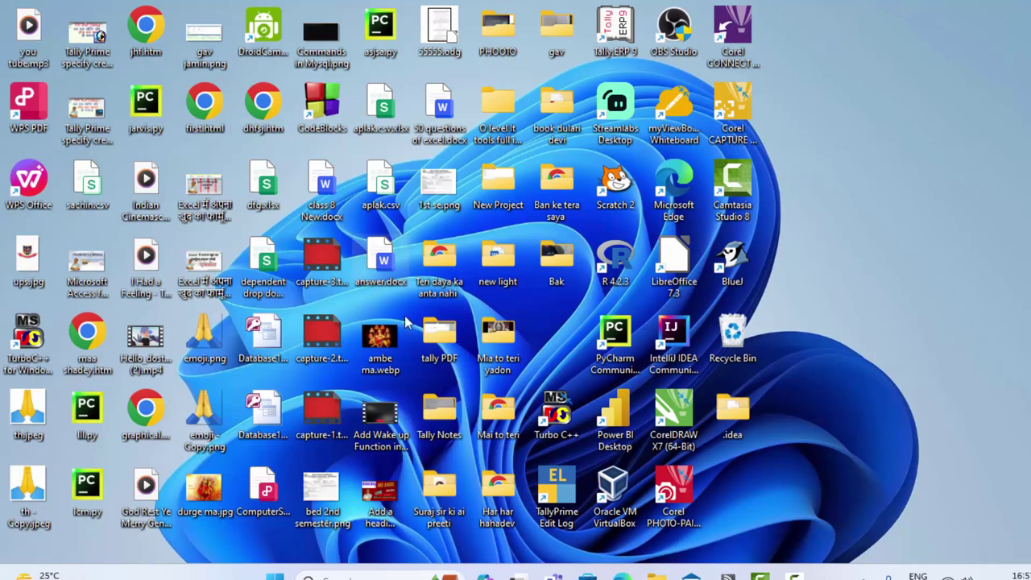
click(275, 576)
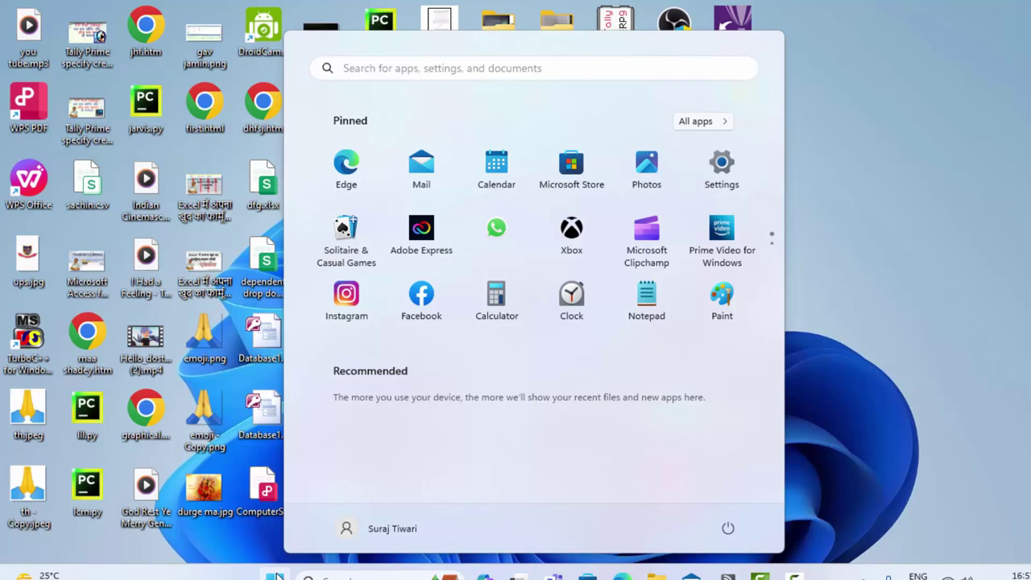
Search 'acc' and launch Microsoft Office Access 2007.
text(acc)
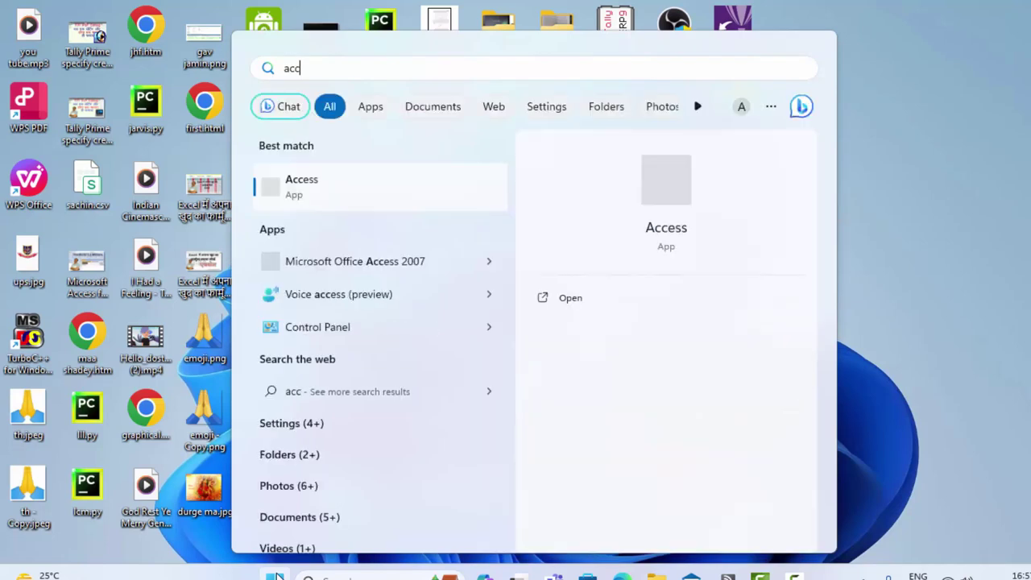
click(323, 266)
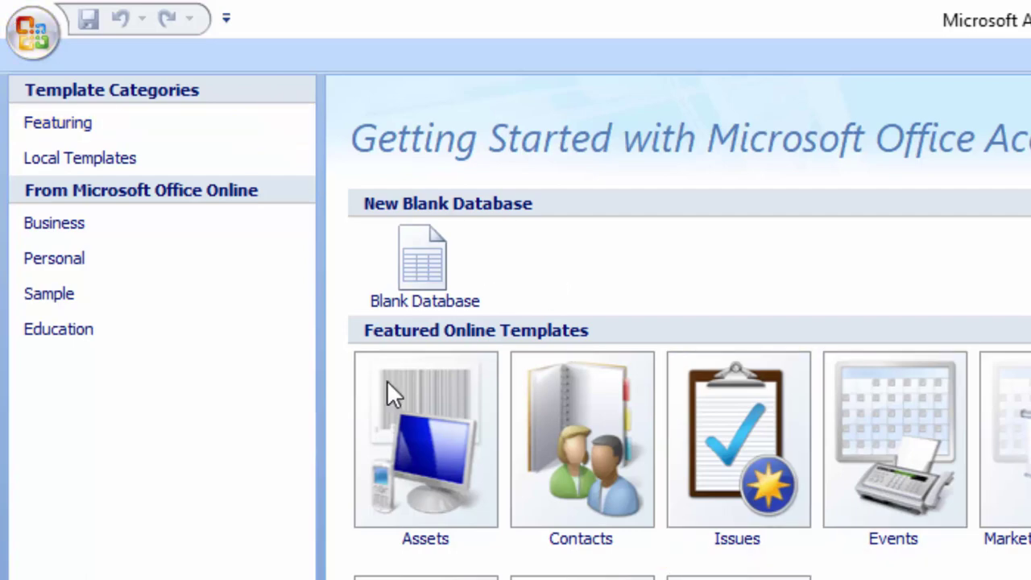
Create blank database Database213.accdb and save its table as StudentT in Design View.
click(401, 268)
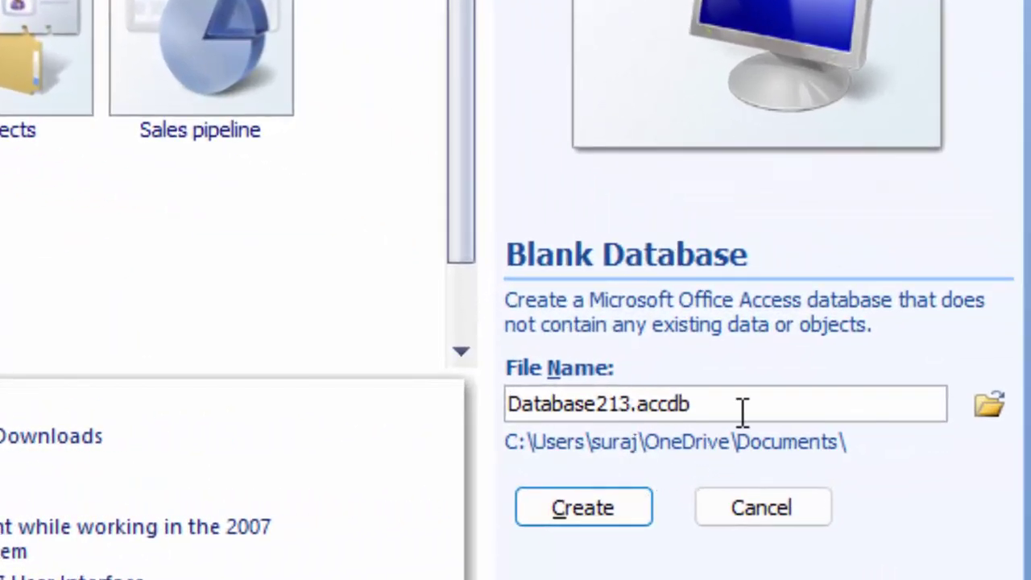
click(626, 527)
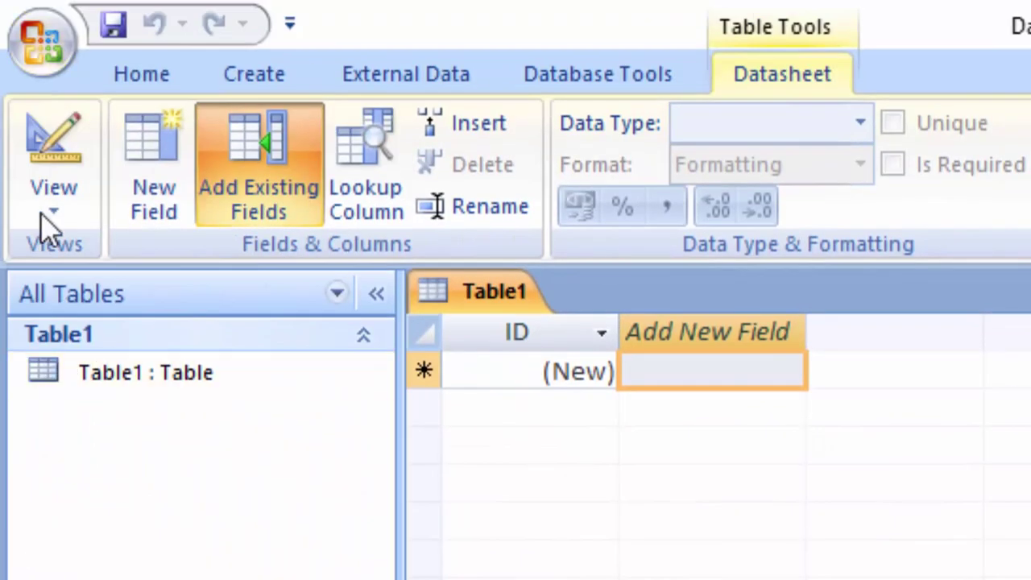
click(48, 187)
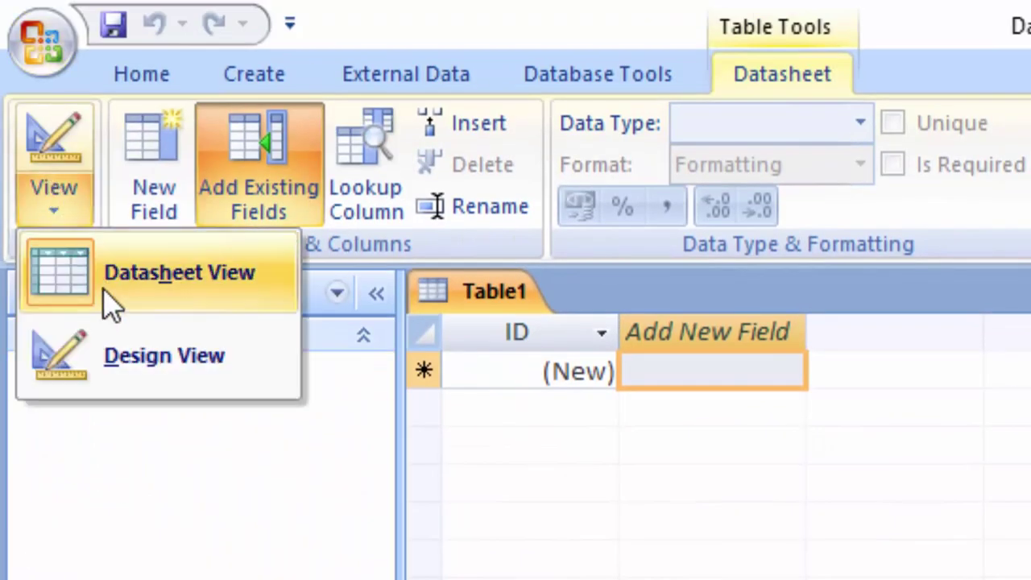
click(109, 379)
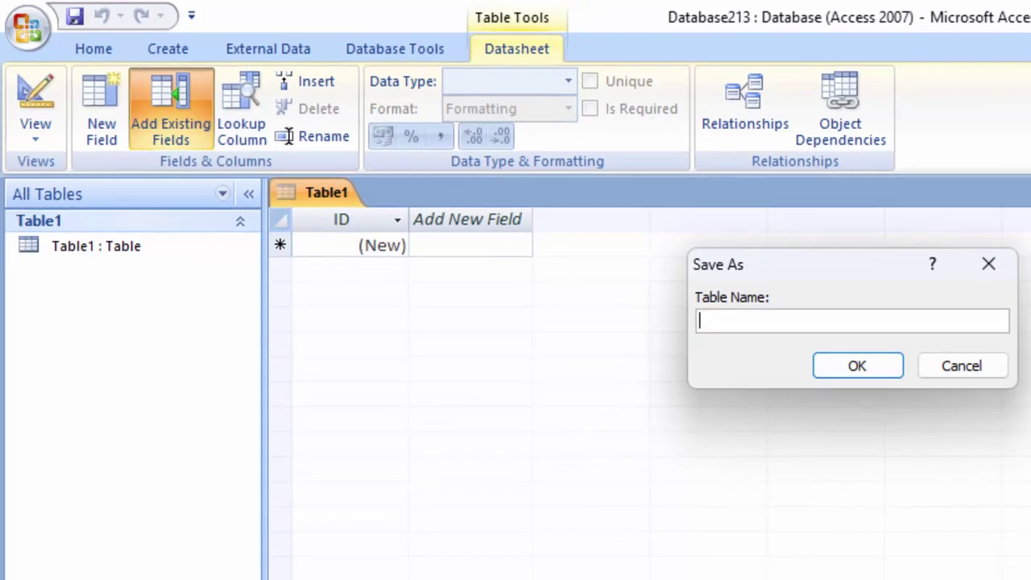
text(S)
text(tudent)
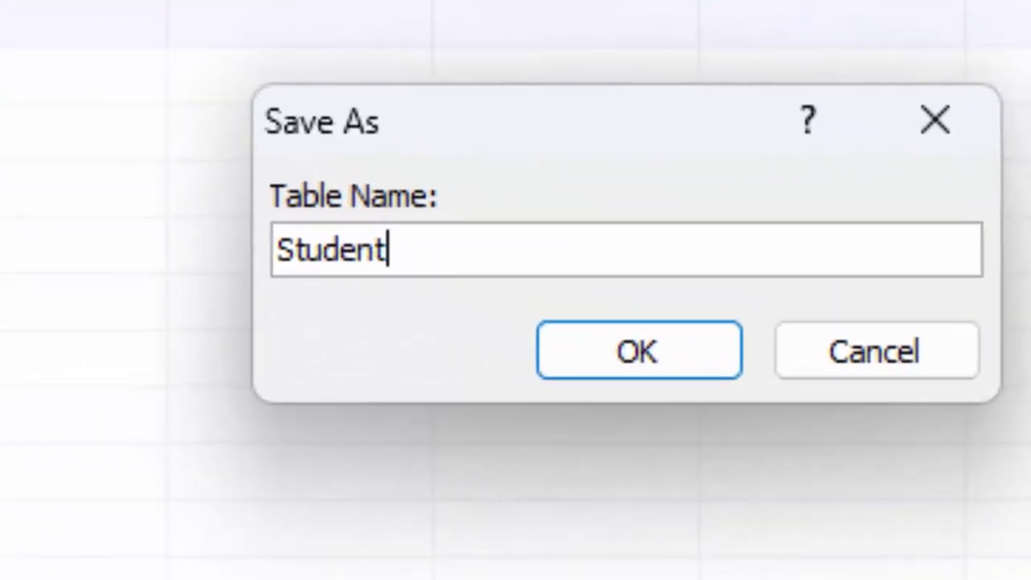
text(T)
key(Return)
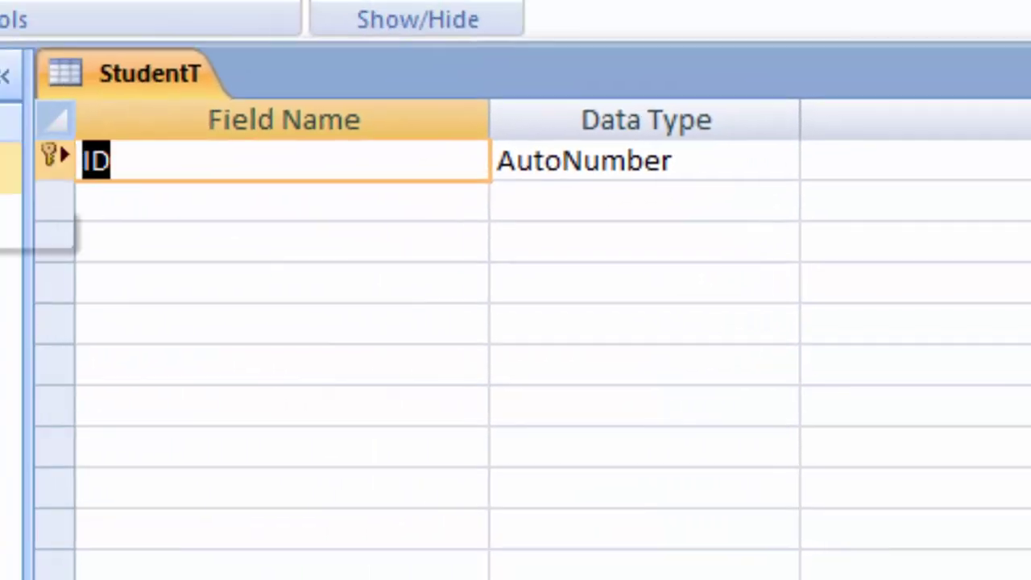
Name the first two fields Roll_number and Name_of_student, keeping the name as Text.
key(Delete)
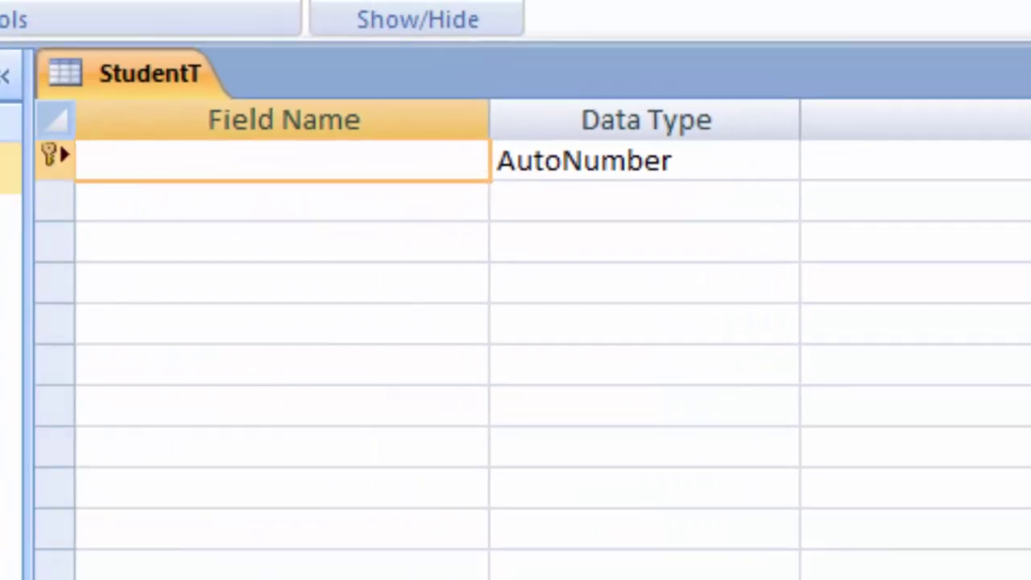
text(Re)
key(BackSpace)
key(BackSpace)
text(Ro)
text(ll_nu)
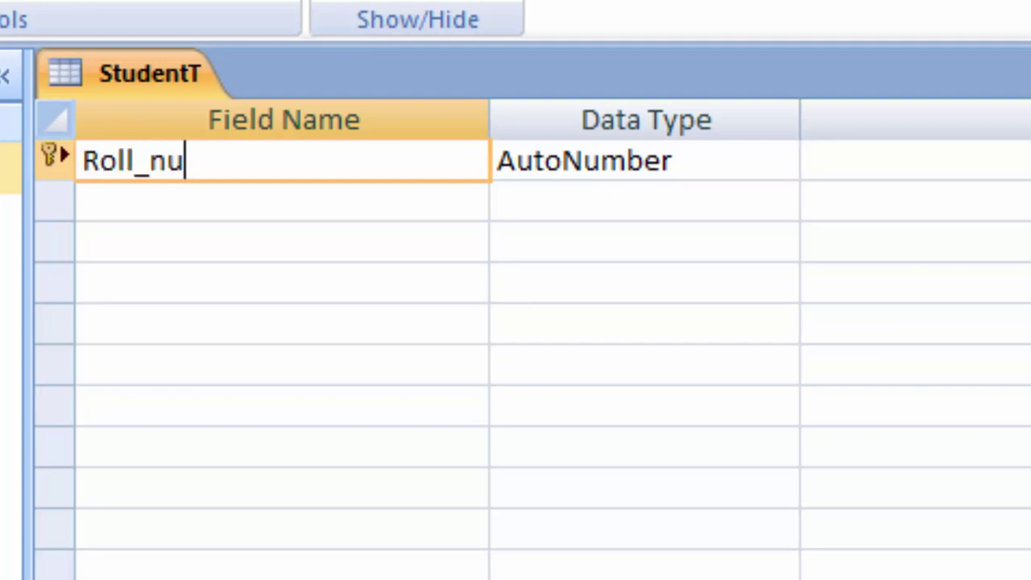
text(mber)
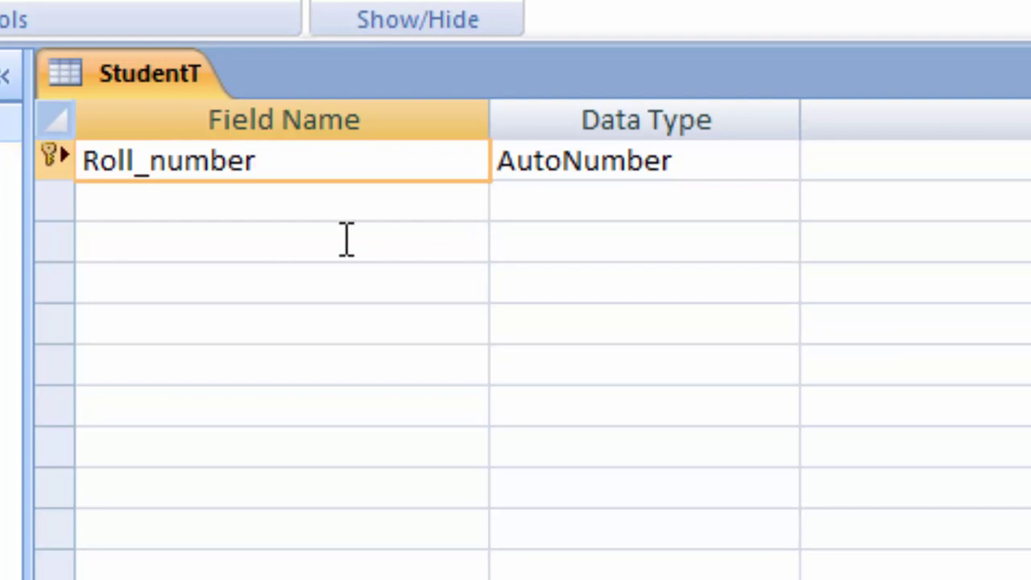
click(286, 205)
text(Nam)
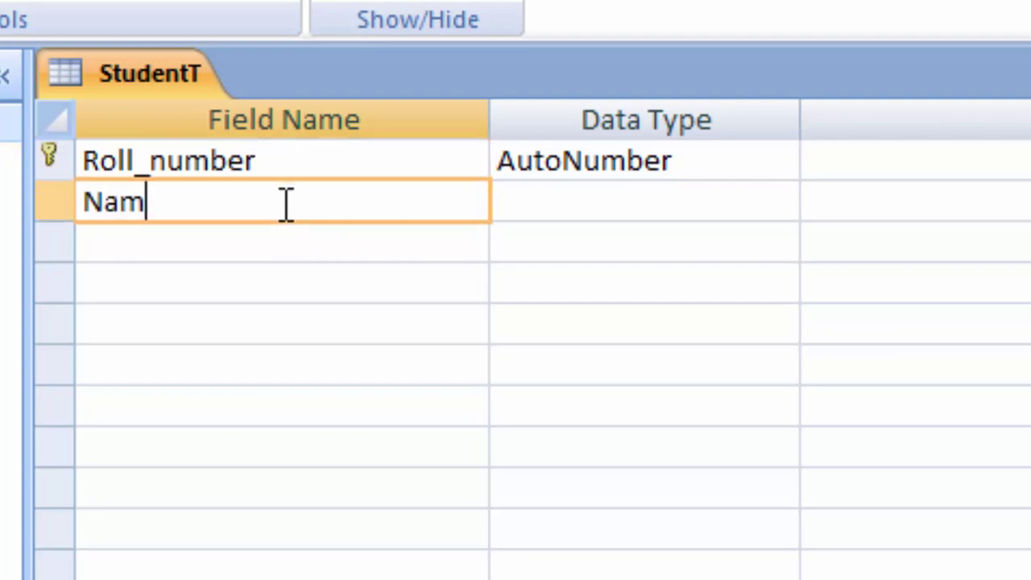
text(e_of_s)
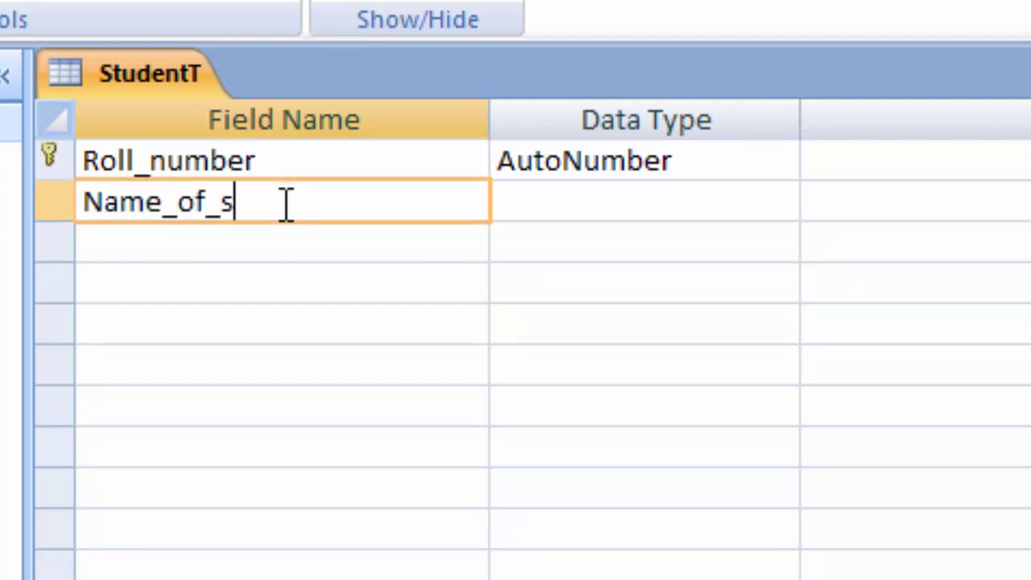
text(tudent)
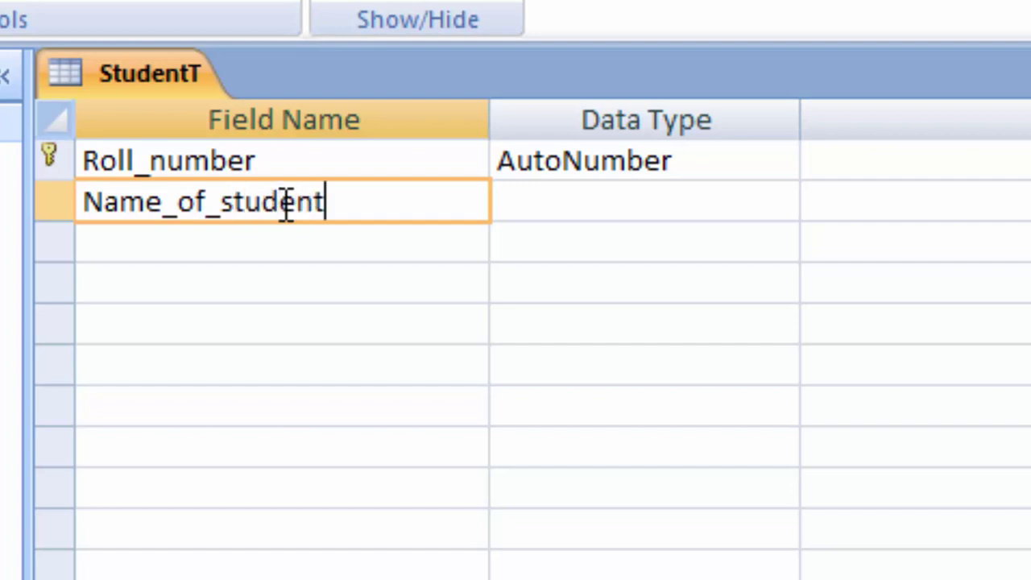
key(Tab)
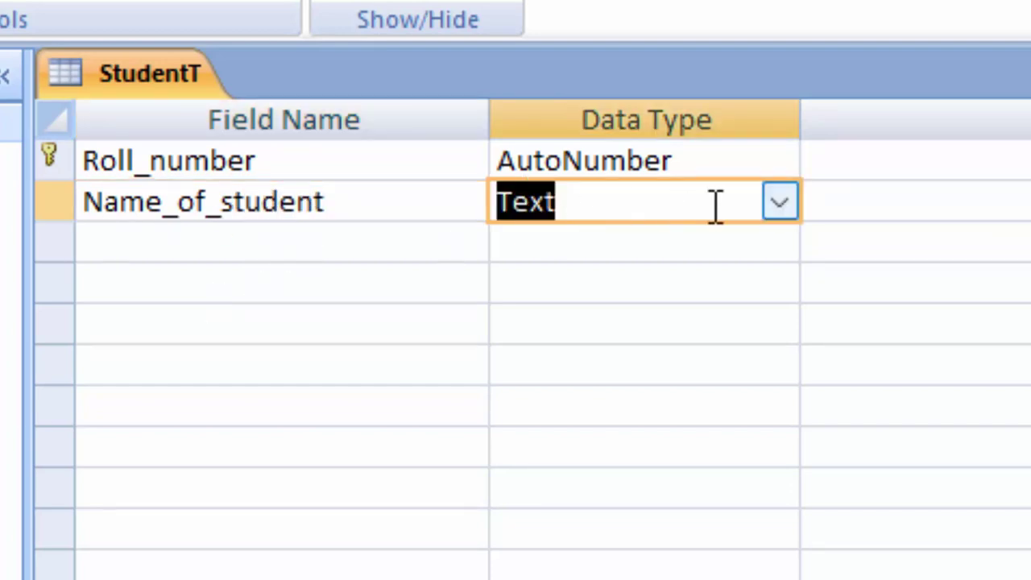
click(798, 203)
click(777, 202)
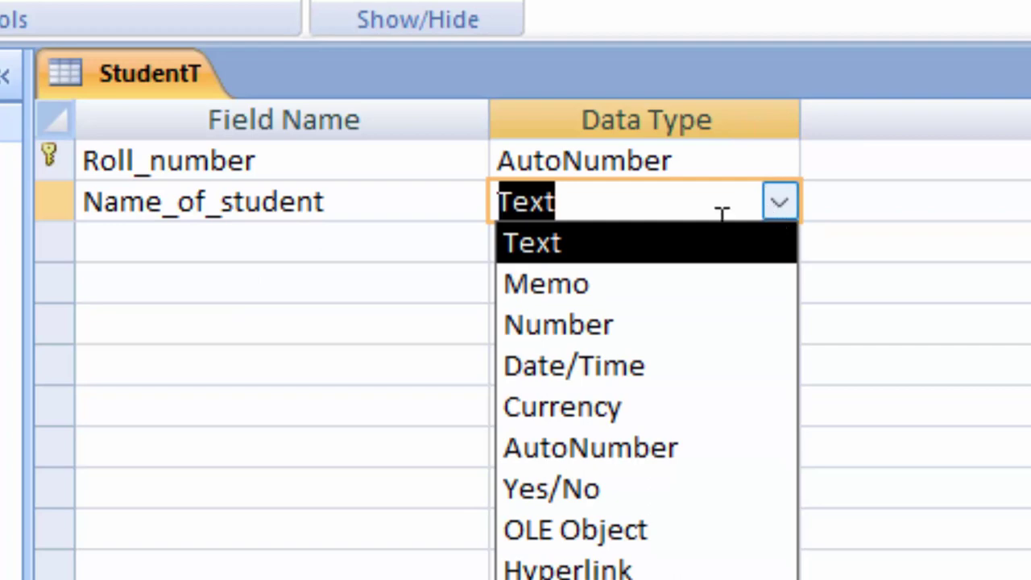
click(191, 258)
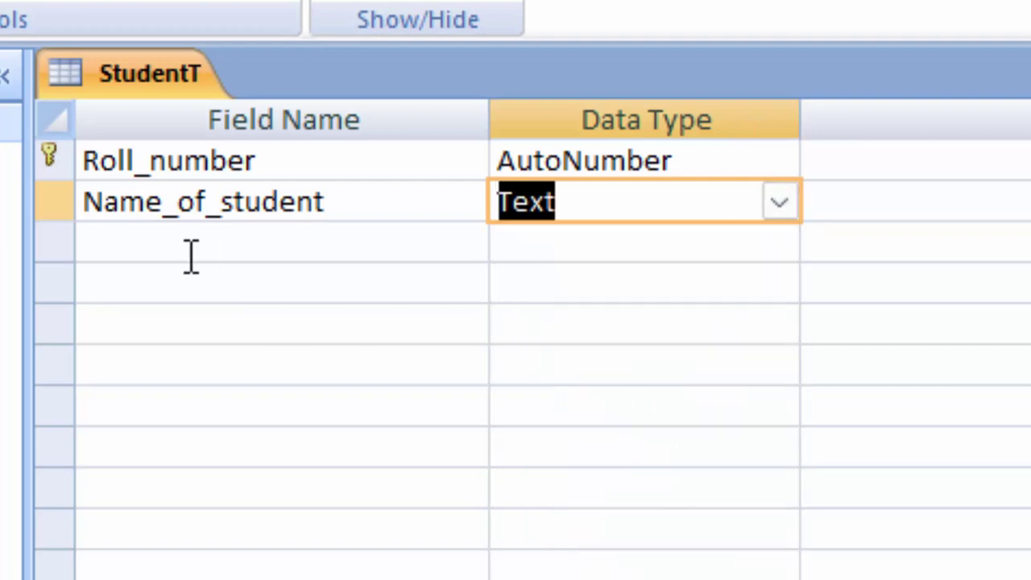
Add the subject fields Computer, English, Maths, Science and Sst.
click(191, 256)
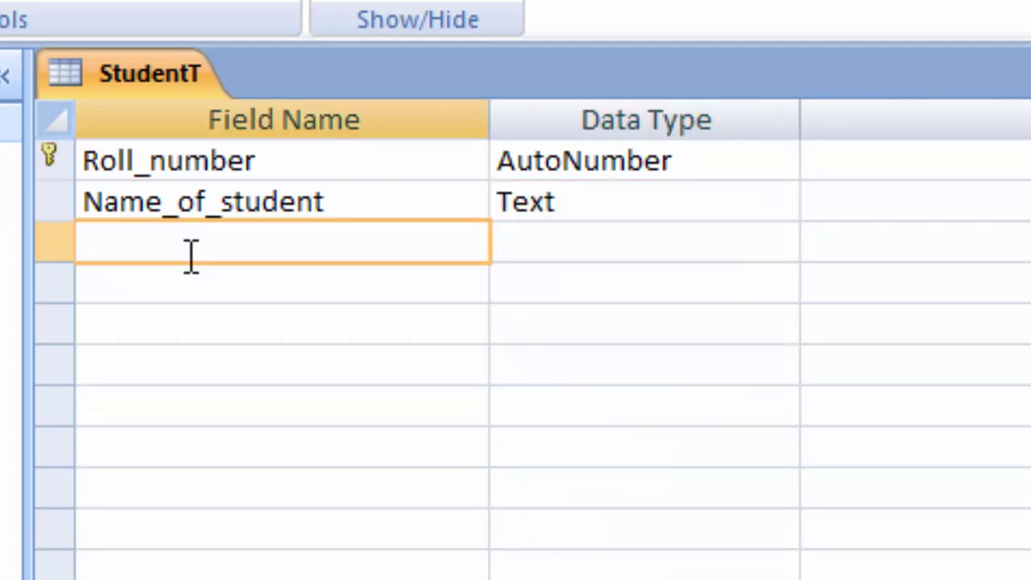
text(Co)
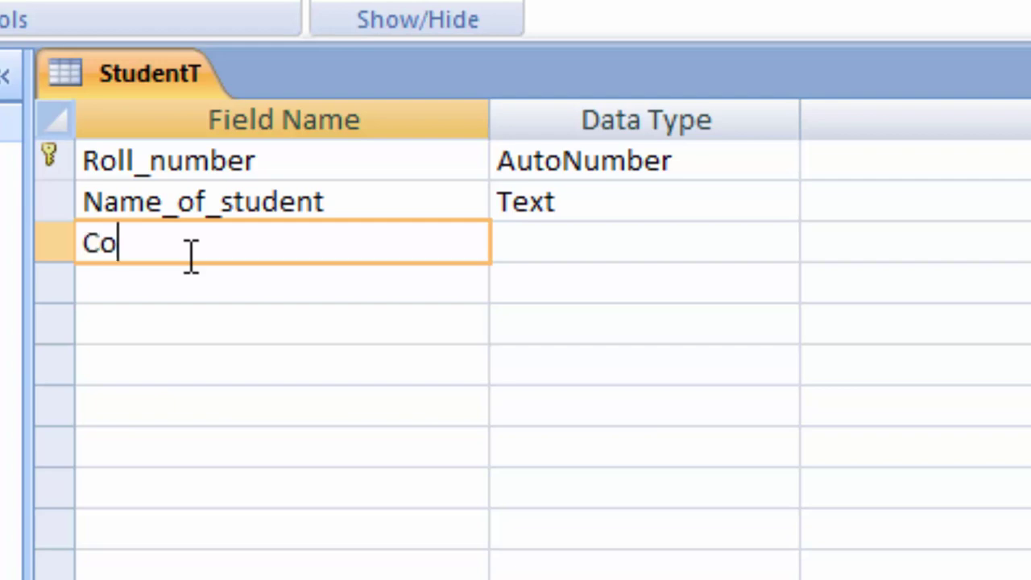
text(mputer)
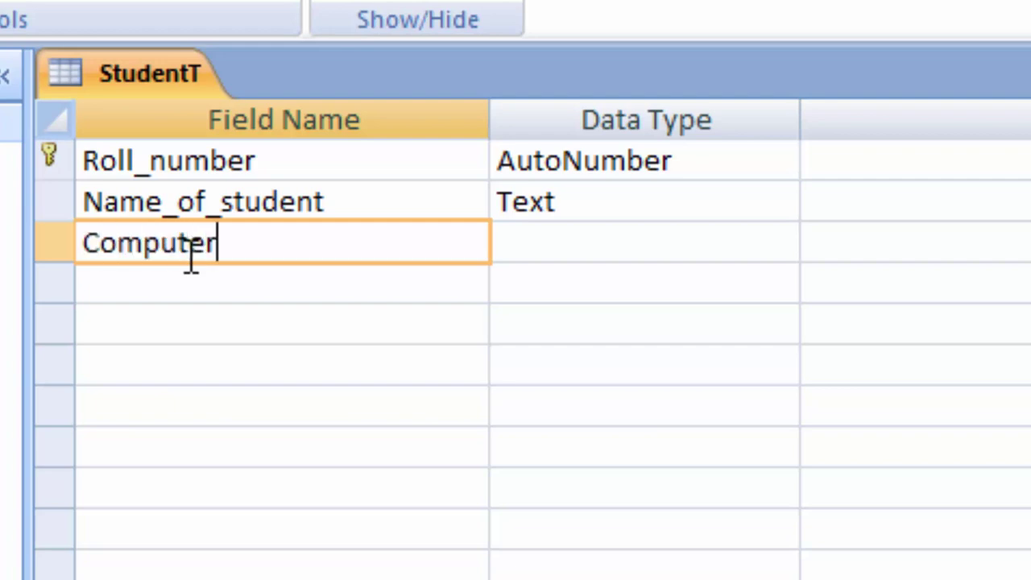
key(Tab)
key(Tab)
key(Tab)
text(E)
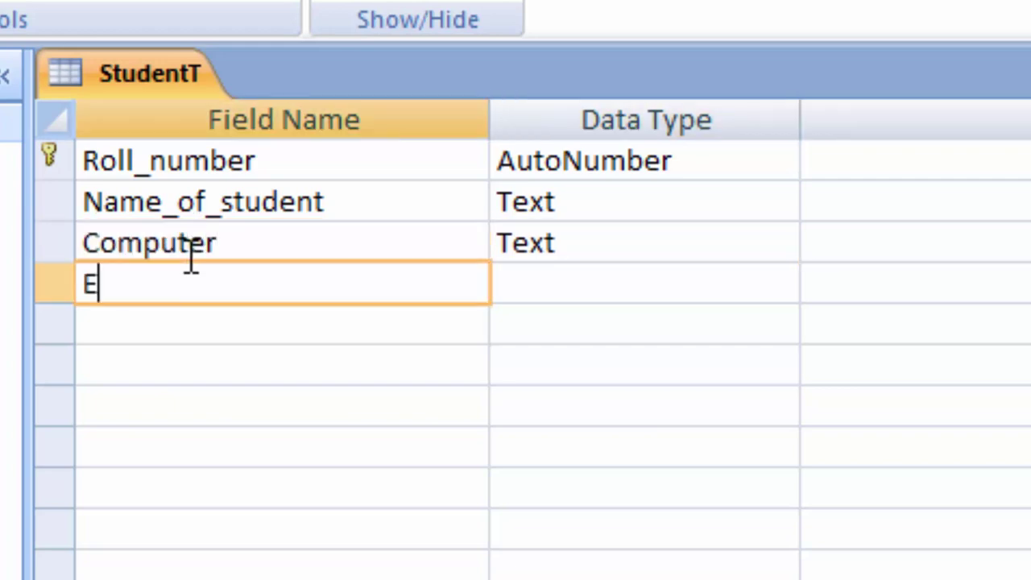
text(nglish)
key(Tab)
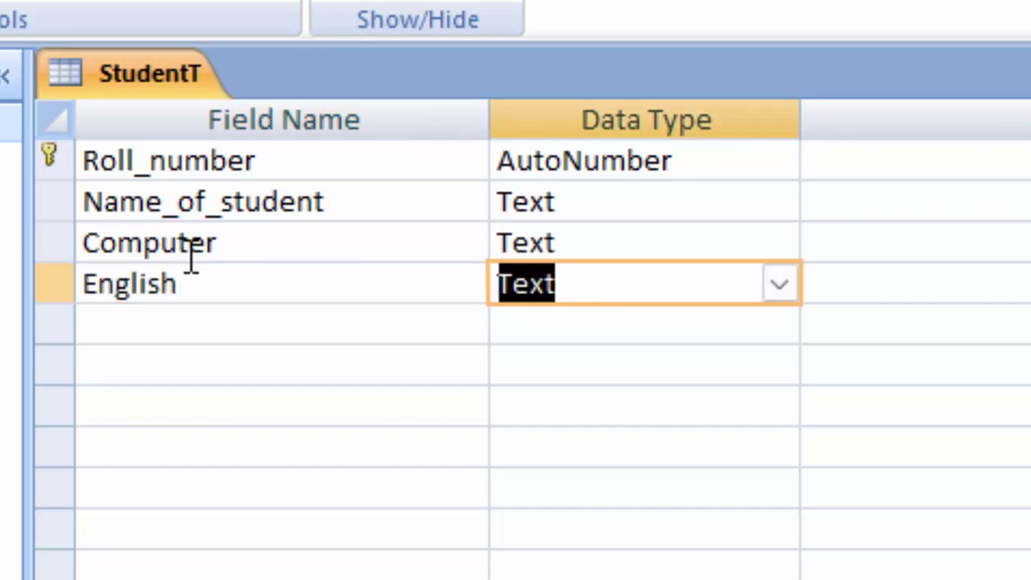
key(Tab)
key(Tab)
text(Math)
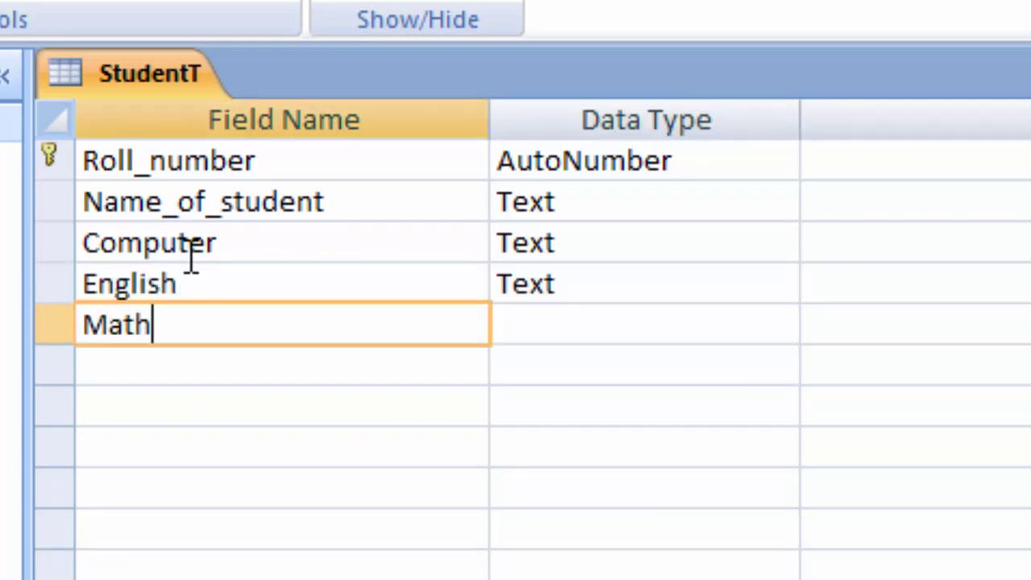
text(s)
key(Tab)
key(Tab)
key(Tab)
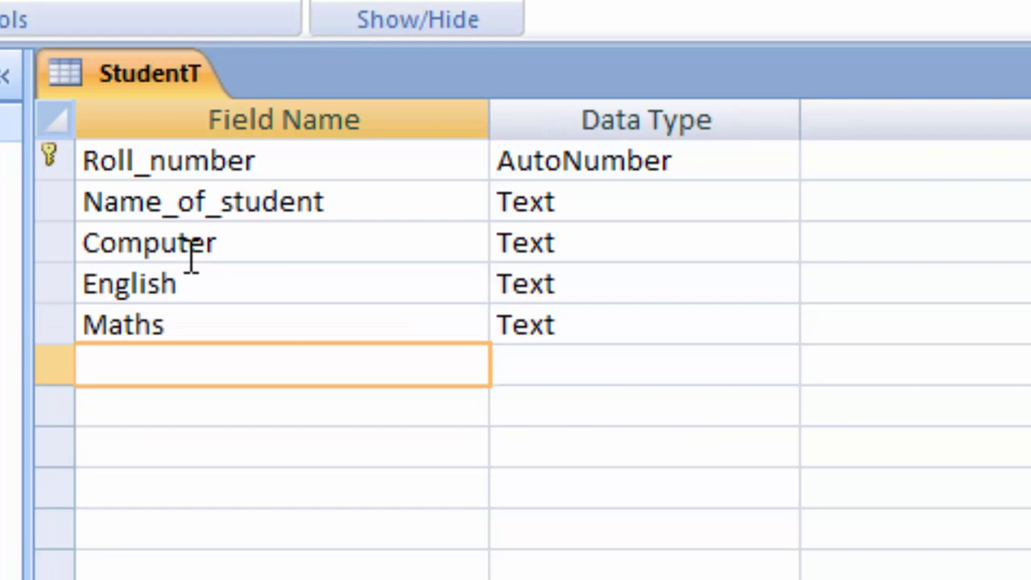
text(Scien)
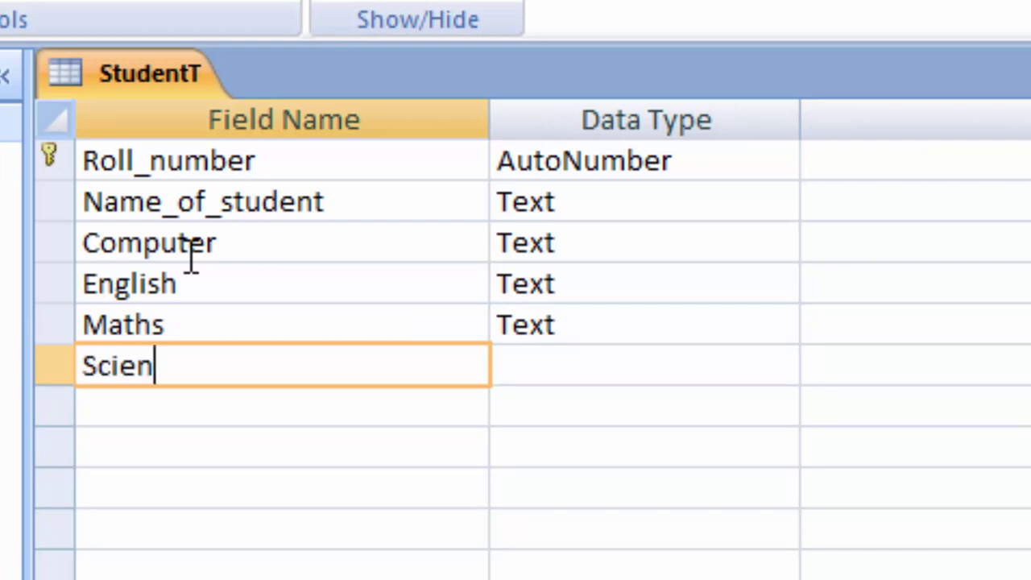
text(ce)
key(Tab)
key(Tab)
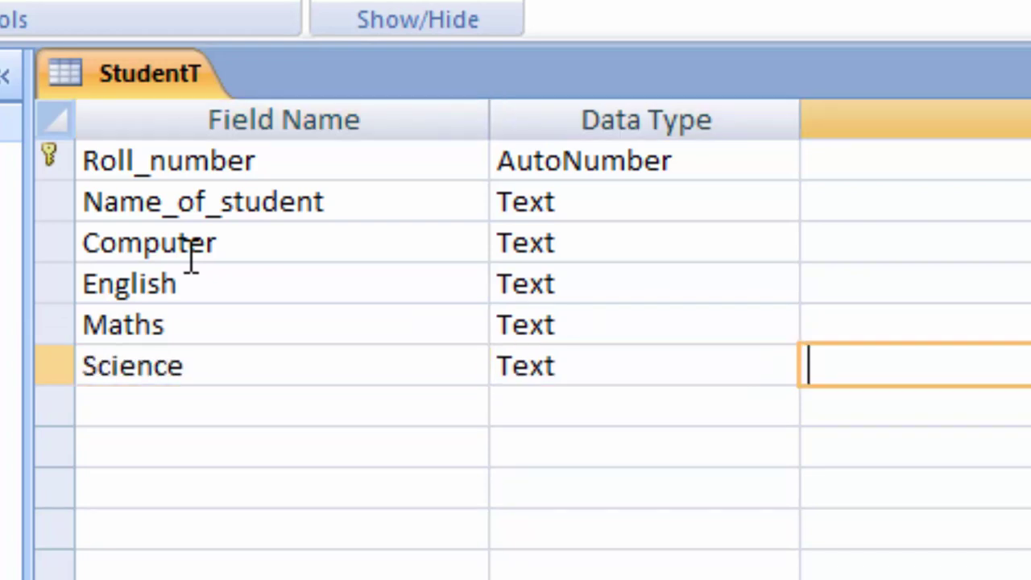
key(Tab)
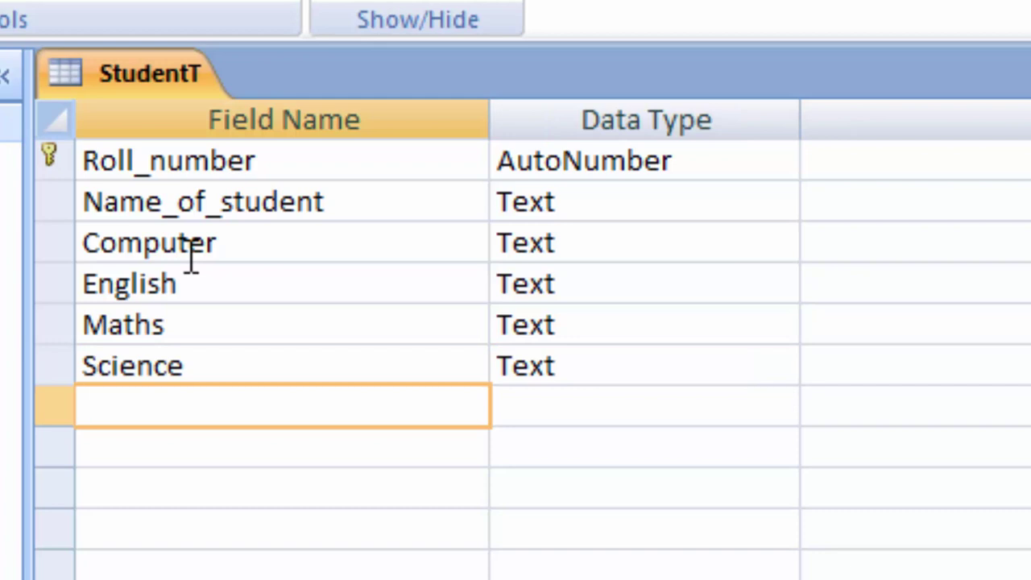
text(Sst)
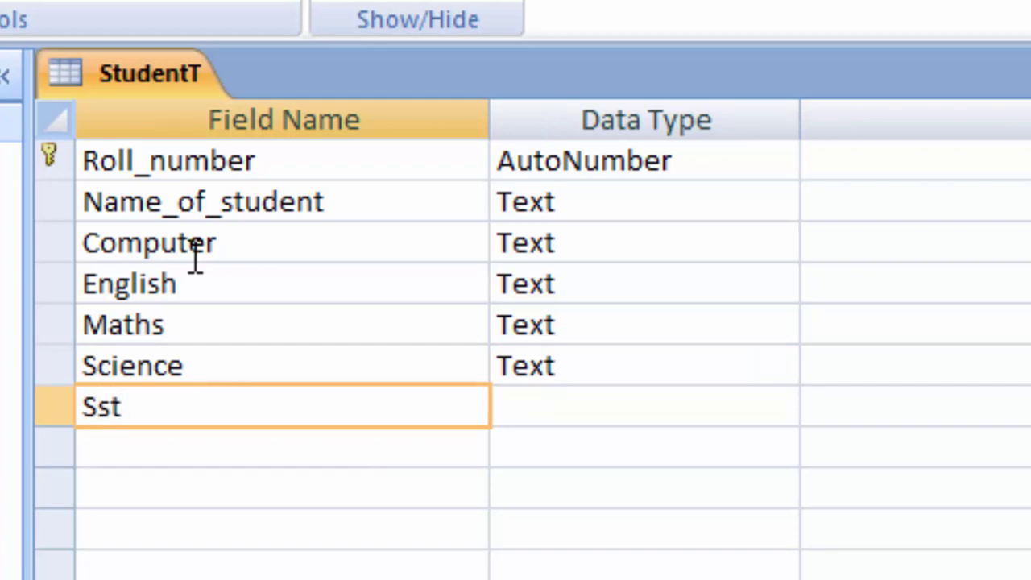
Change the Computer, English and Maths fields to the Number data type.
click(727, 405)
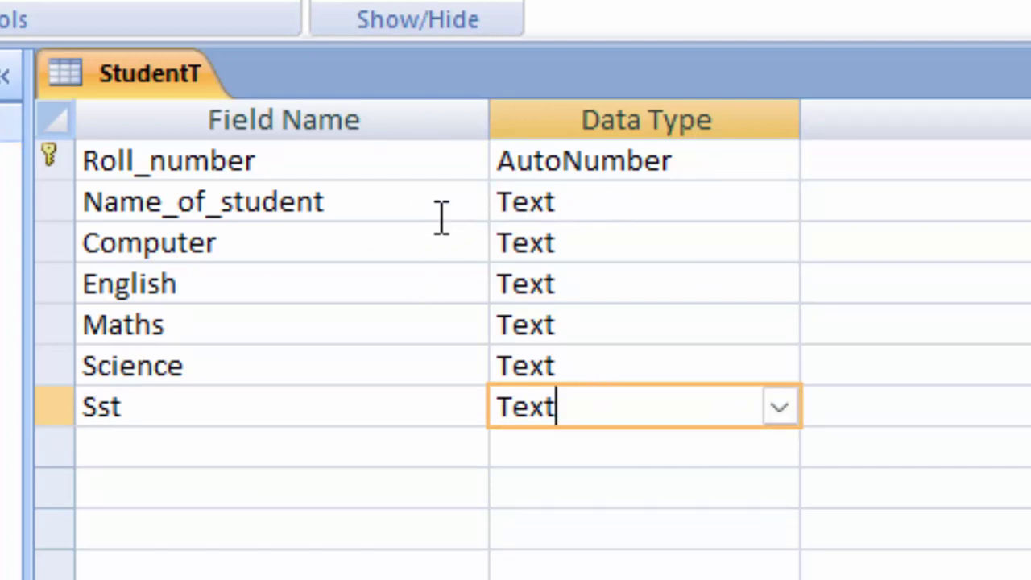
click(686, 246)
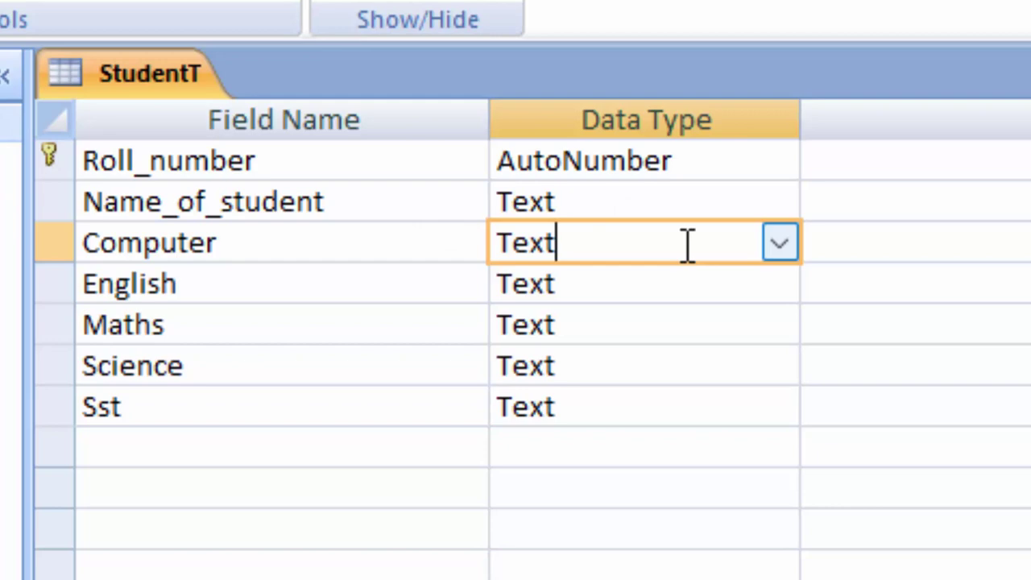
click(779, 244)
click(713, 369)
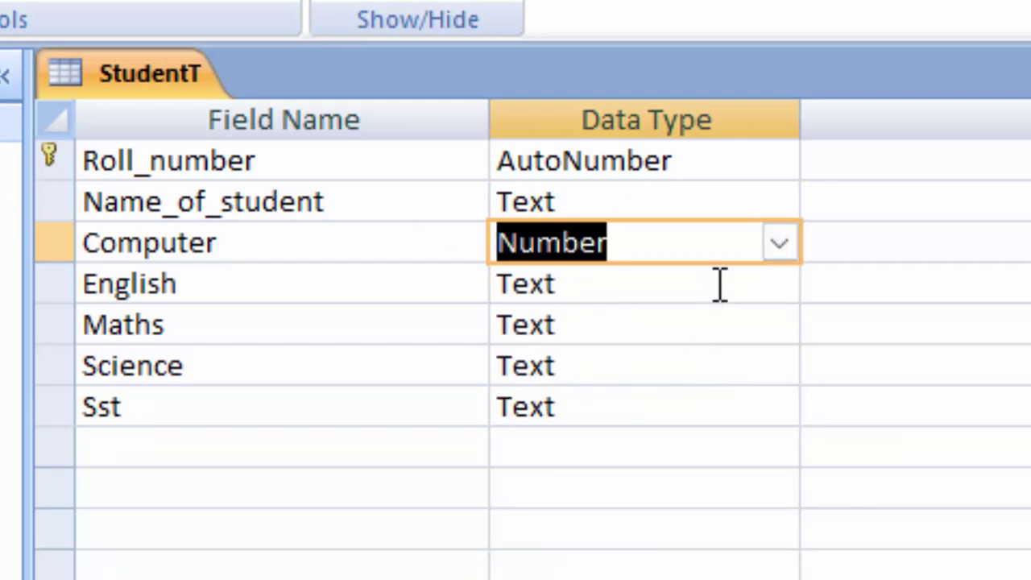
click(720, 284)
click(777, 287)
click(700, 409)
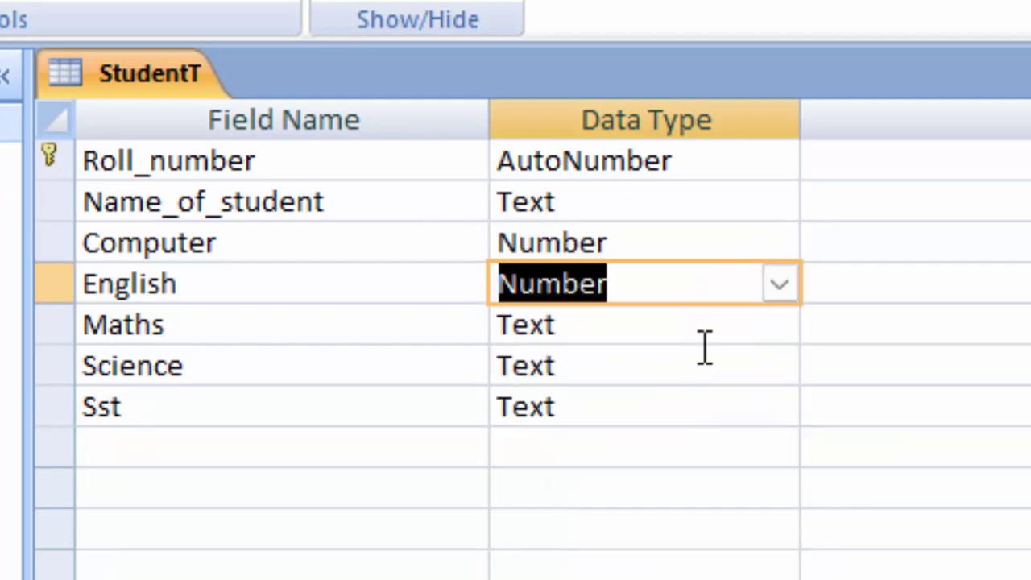
click(733, 327)
click(778, 324)
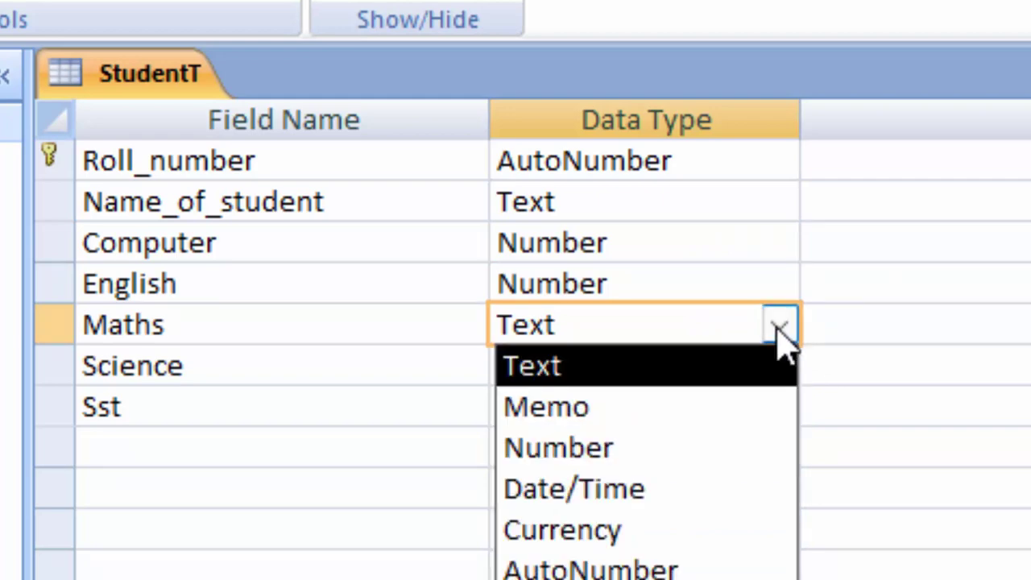
click(684, 446)
Change the Science and Sst fields to Number as well.
click(677, 365)
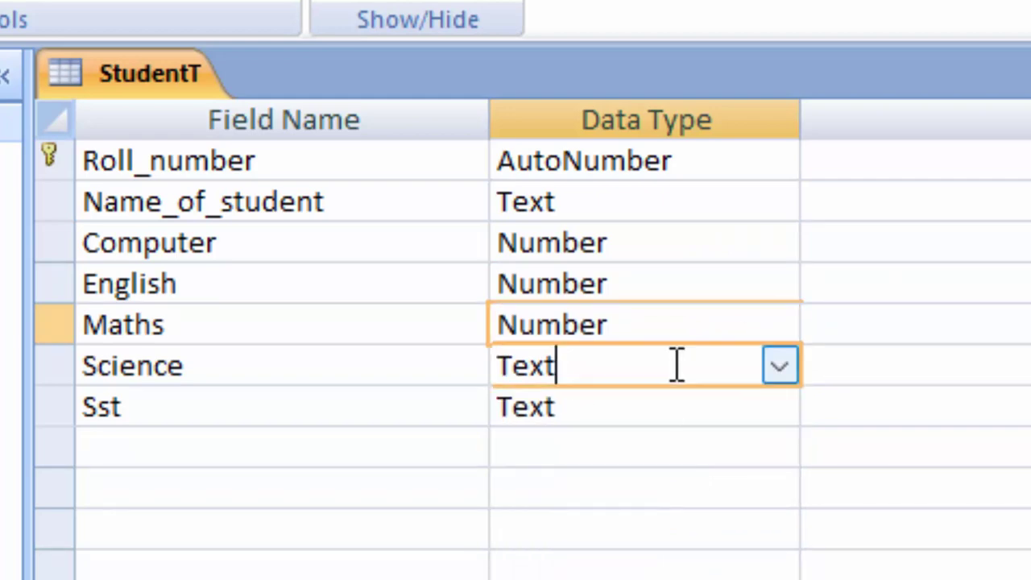
click(780, 369)
click(638, 492)
click(625, 411)
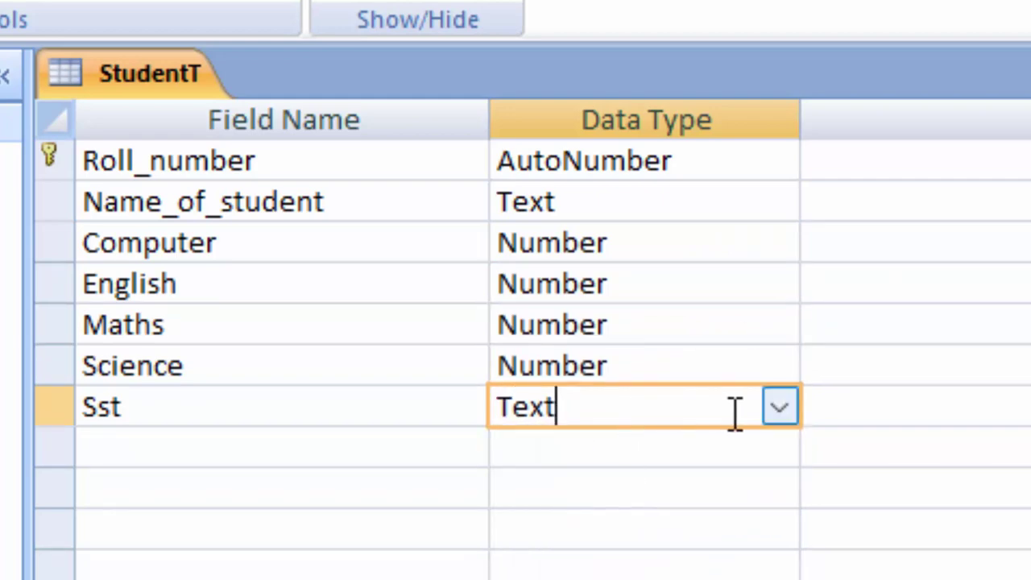
click(779, 408)
click(690, 529)
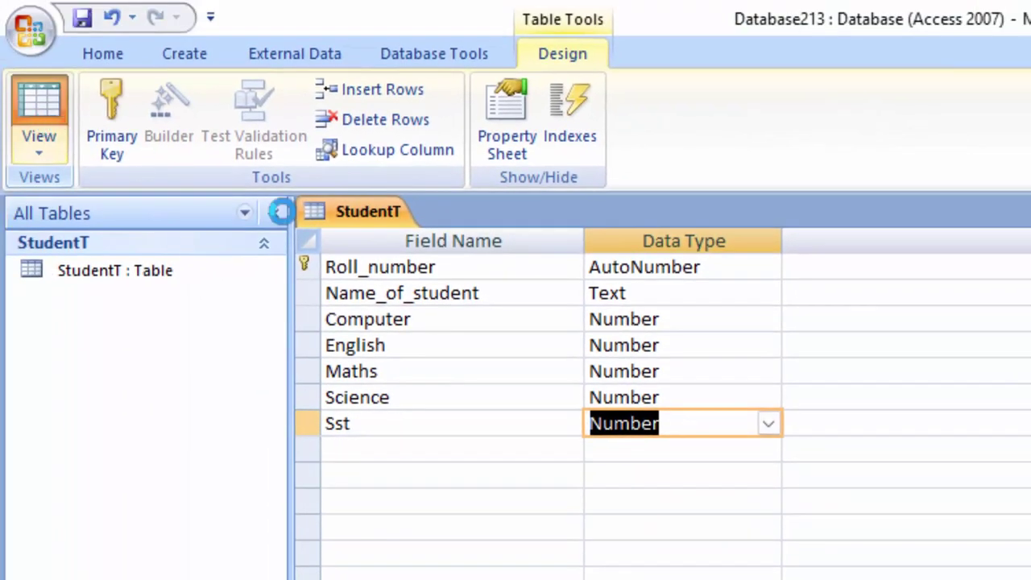
Save StudentT, switch to Datasheet View and widen the Name_of_student column.
click(33, 97)
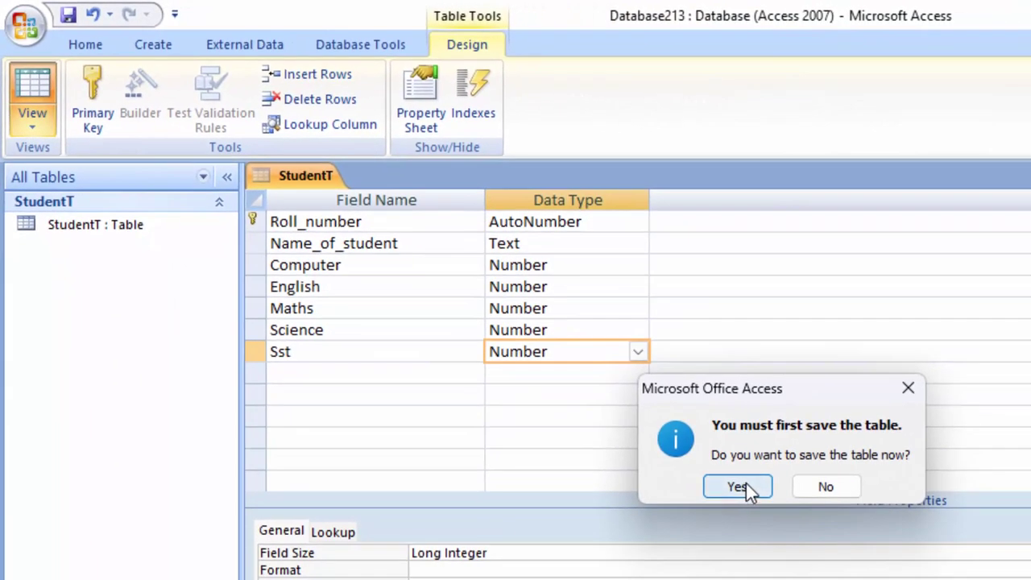
click(737, 486)
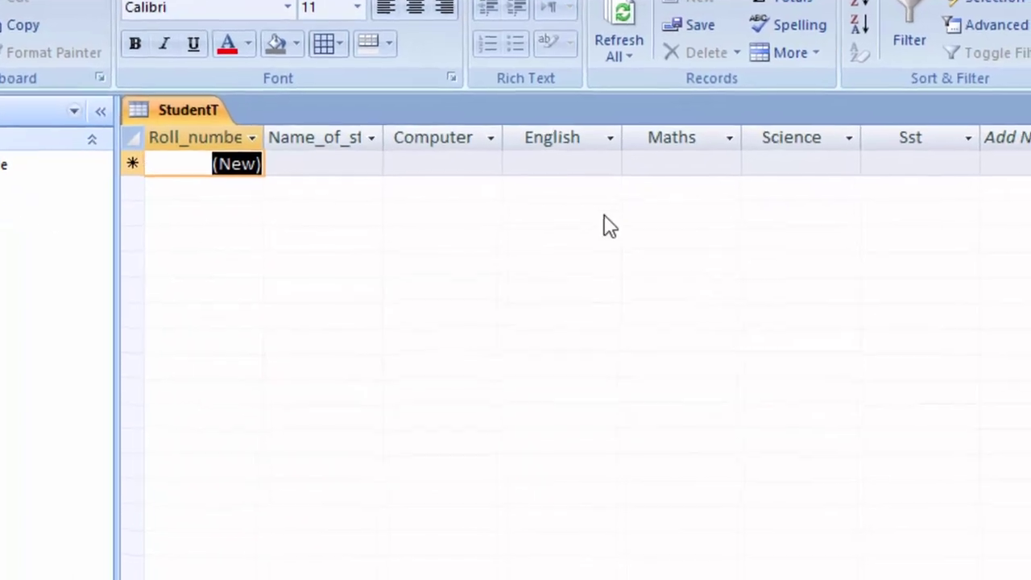
drag(298, 83, 369, 133)
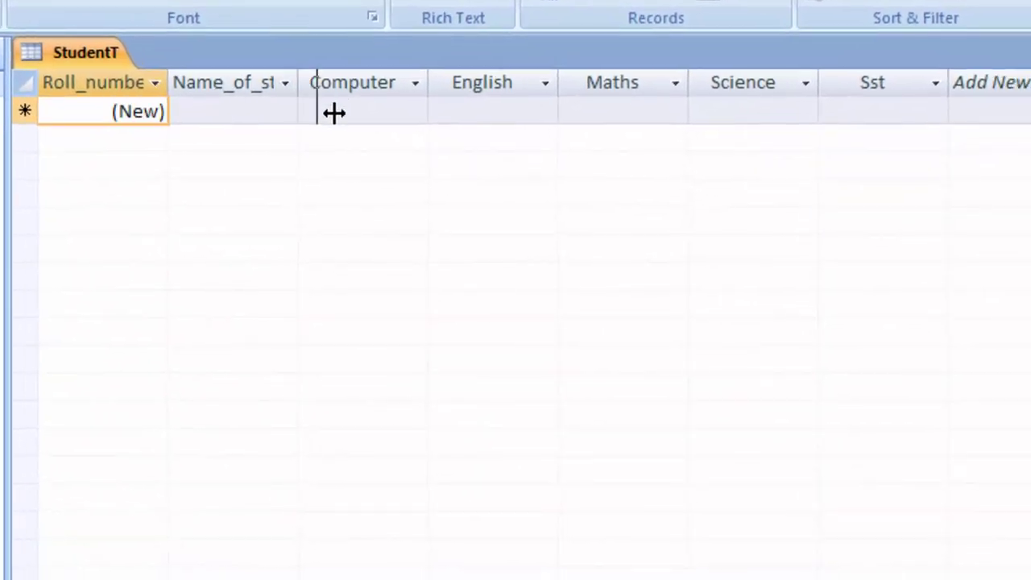
Enter the record for Suraj with marks 8, 88, 76 and 45.
click(298, 113)
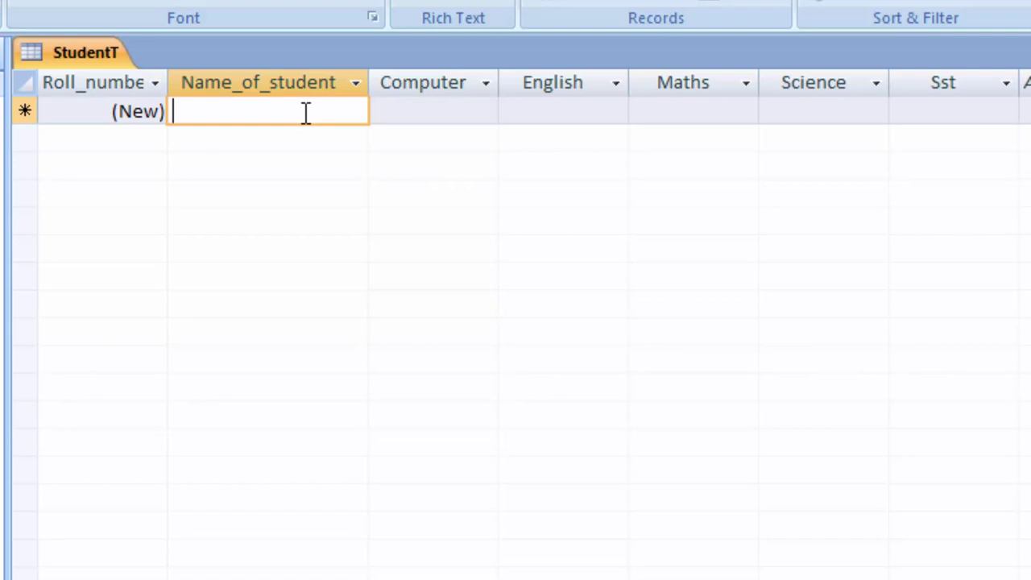
text(Sur)
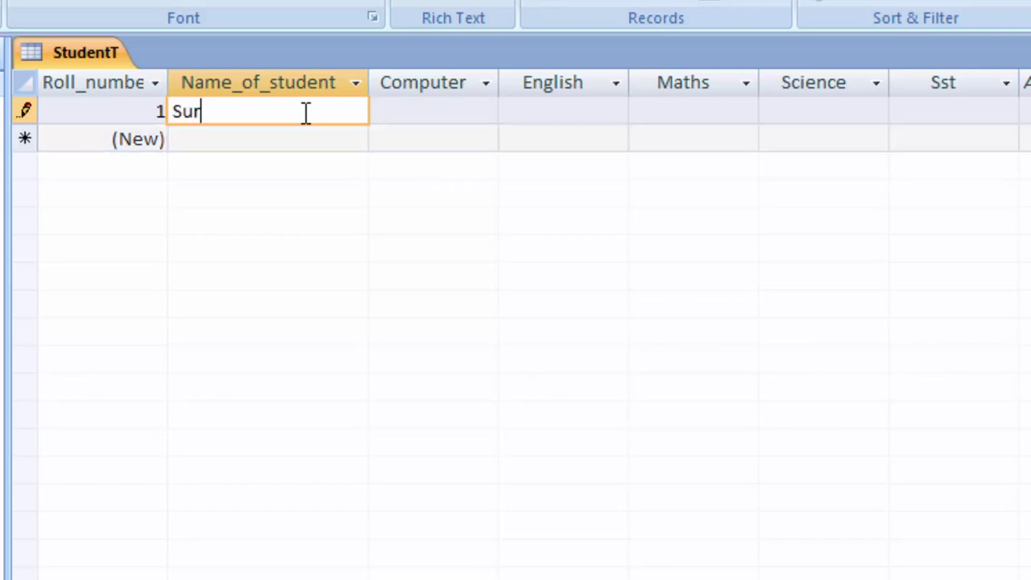
text(aj)
key(Tab)
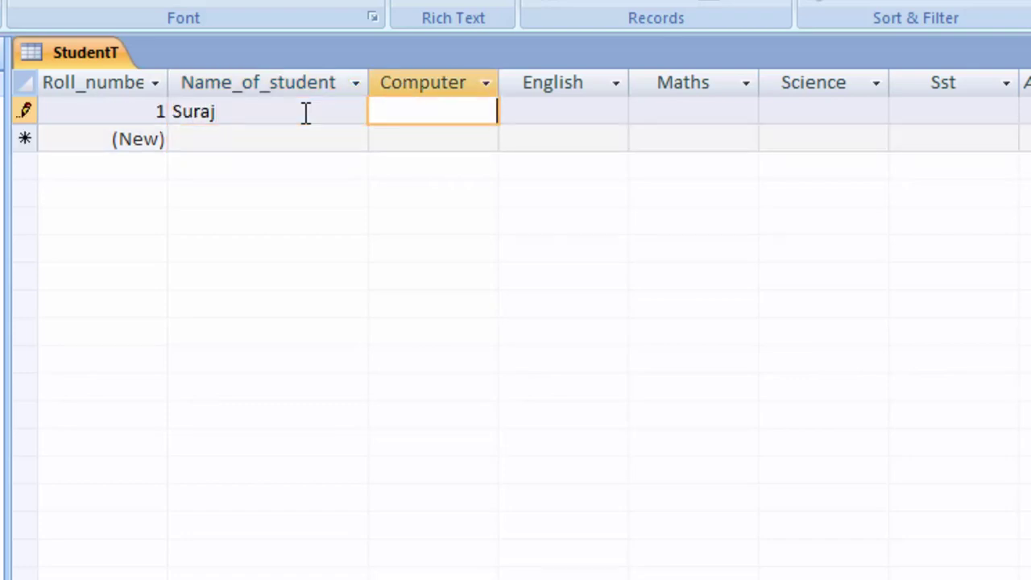
text(78)
key(Tab)
text(88)
key(Tab)
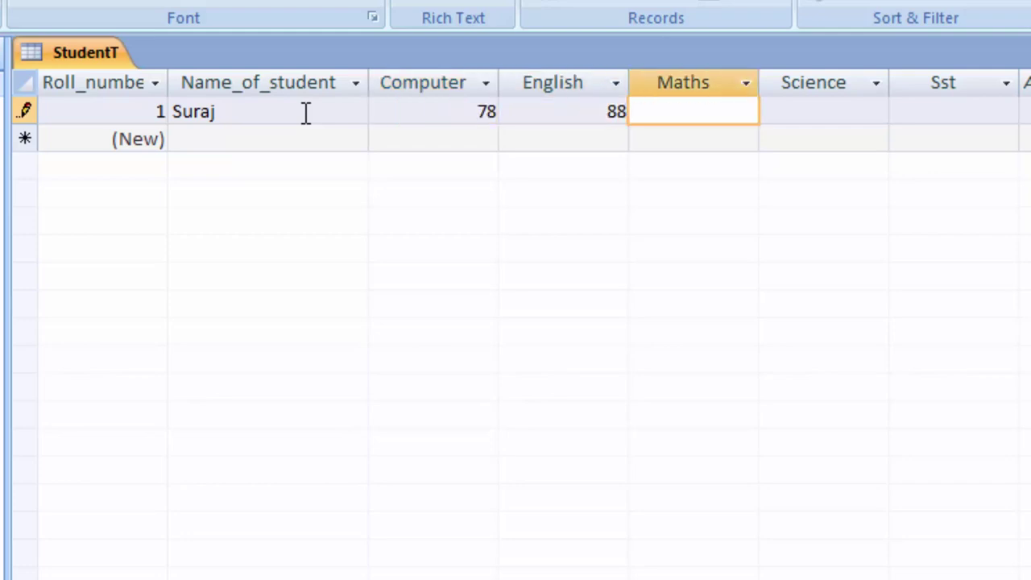
text(76)
key(Tab)
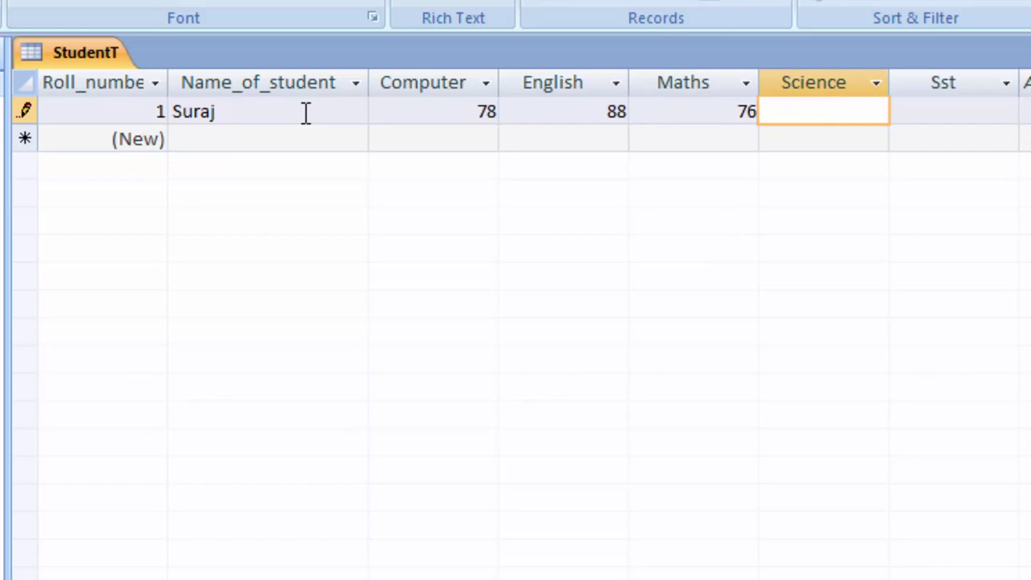
text(44)
key(Tab)
text(4)
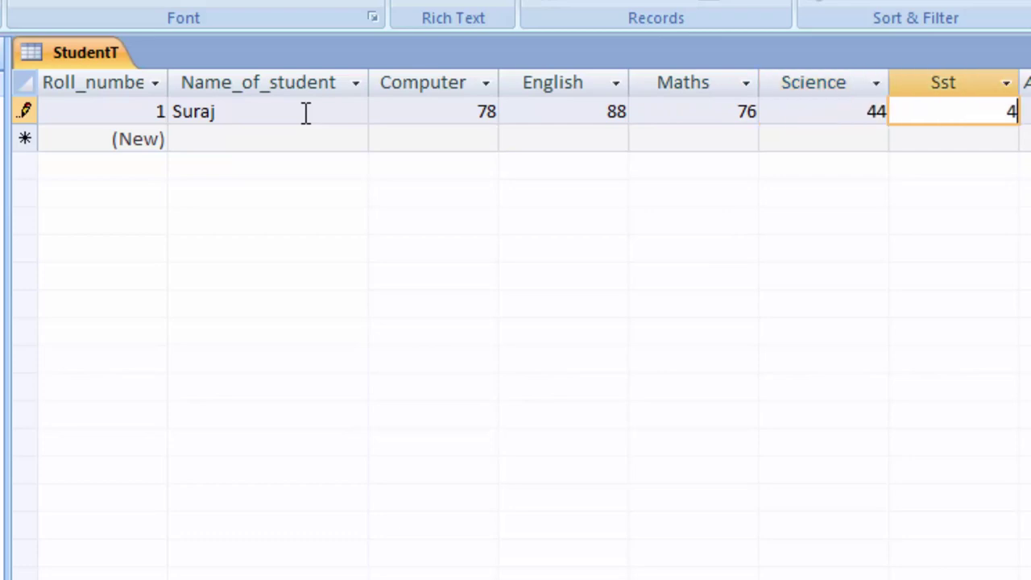
text(5)
key(Tab)
key(Tab)
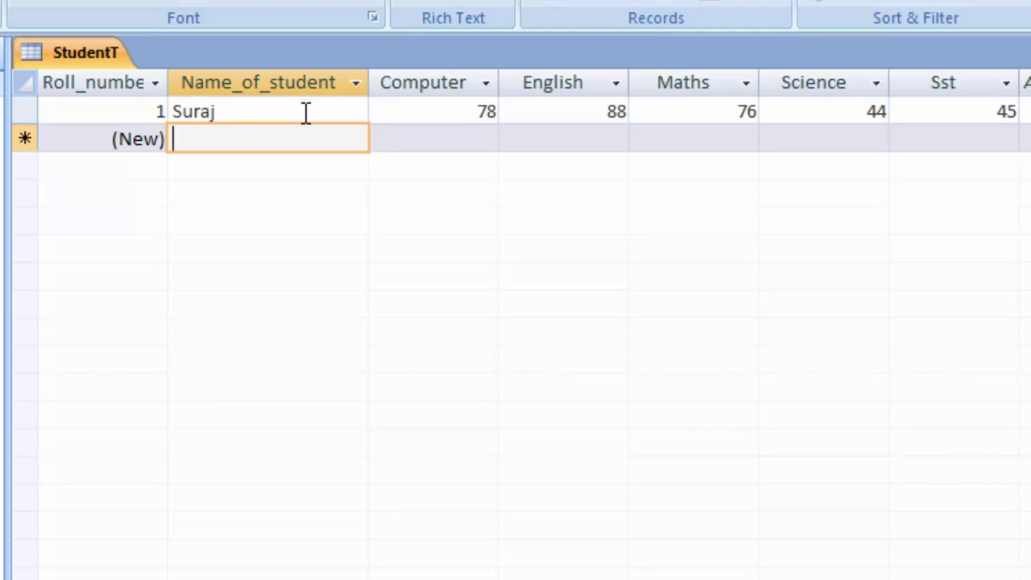
Enter the record for Yuvraj with marks 45, 66, 88 and 67.
text(Yuv)
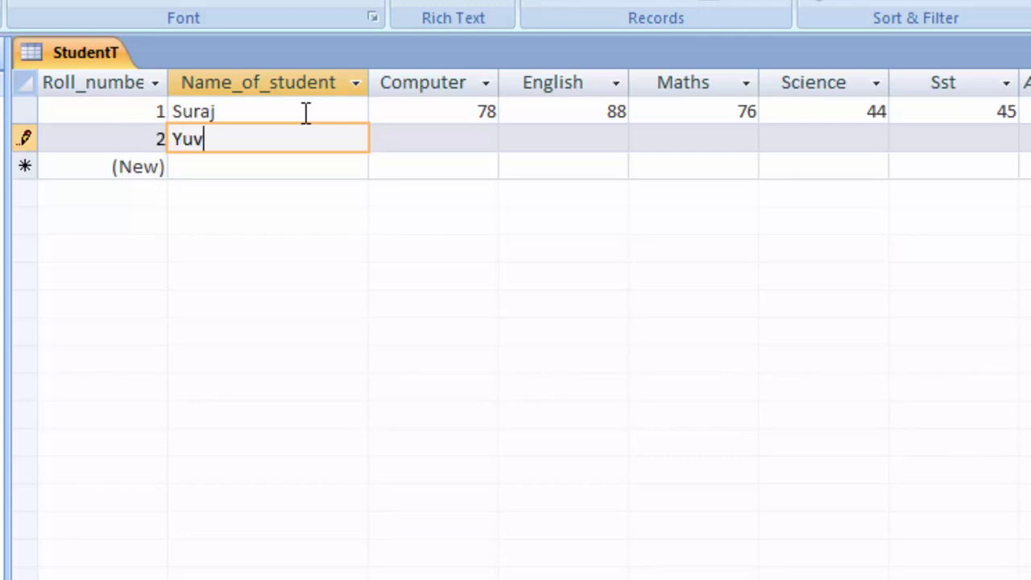
text(raj)
key(Tab)
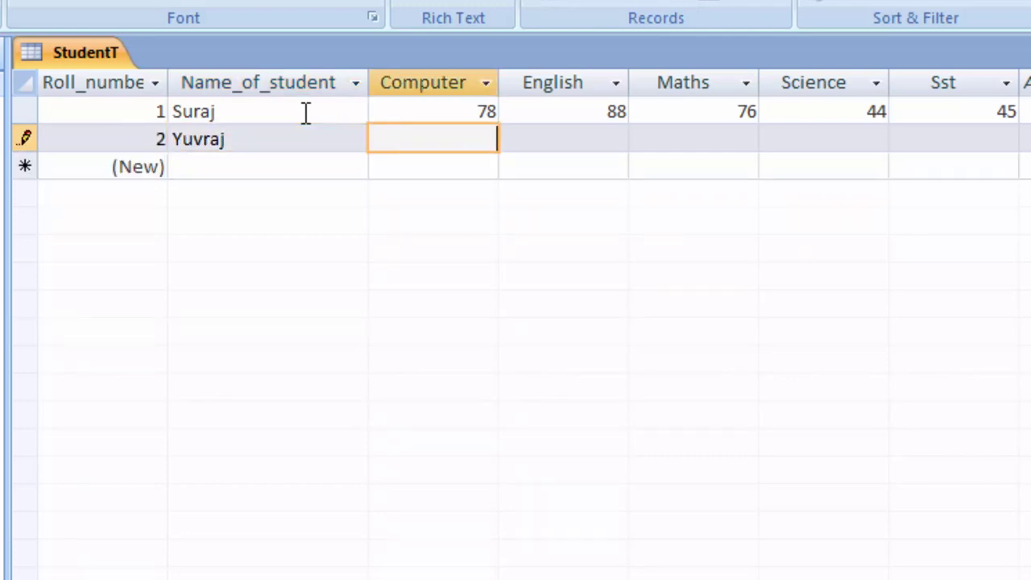
text(45)
key(Tab)
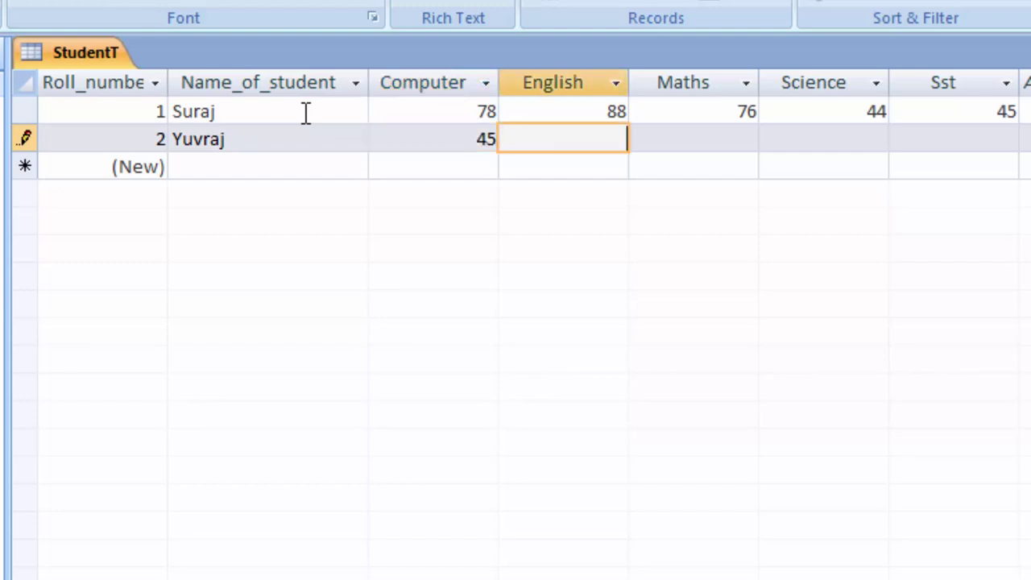
text(66)
key(Tab)
text(77)
key(Tab)
text(8)
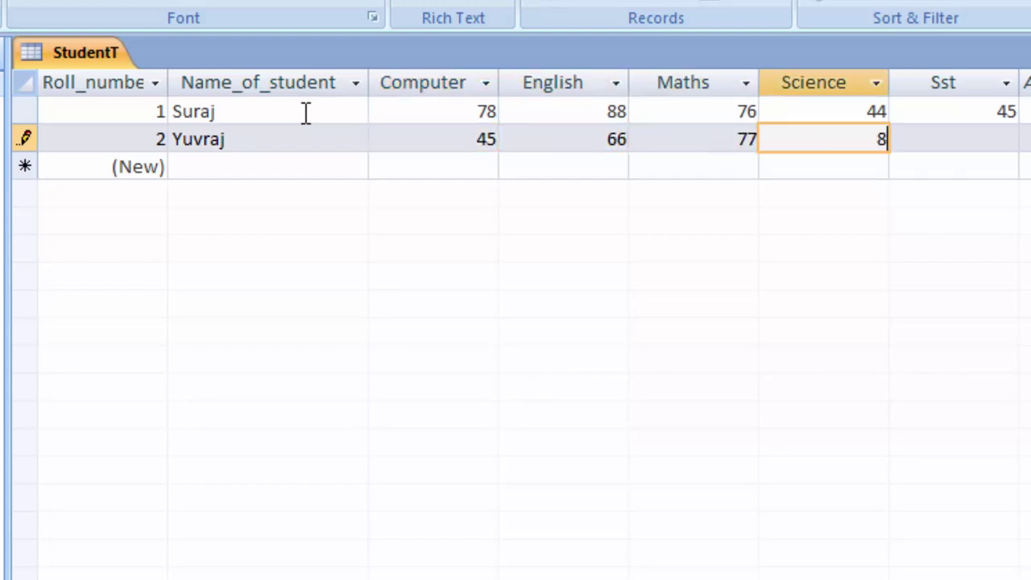
text(8)
key(Tab)
text(67)
key(Tab)
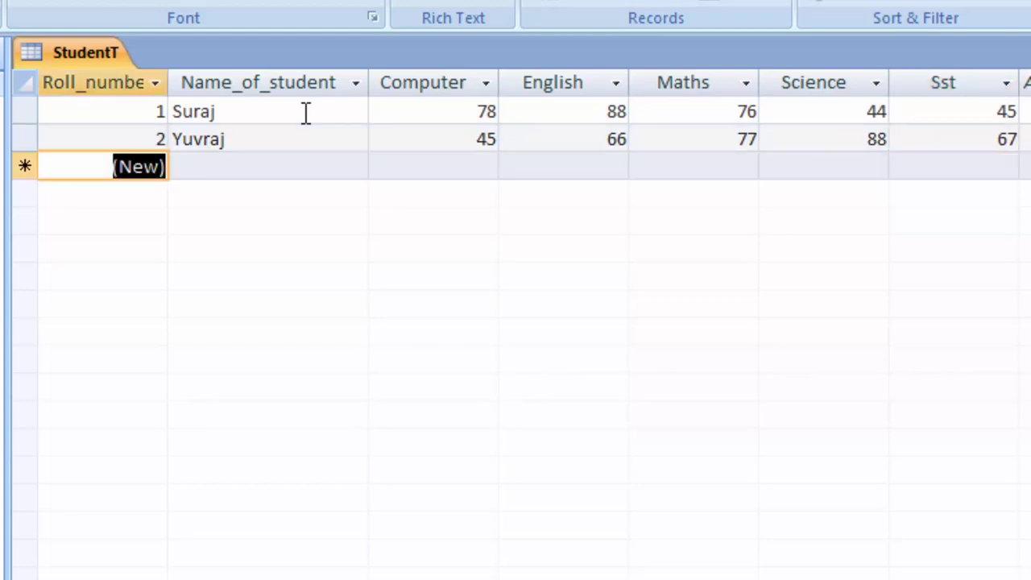
Enter the record for Heena with marks 5, 6, 77 and 4.
click(283, 166)
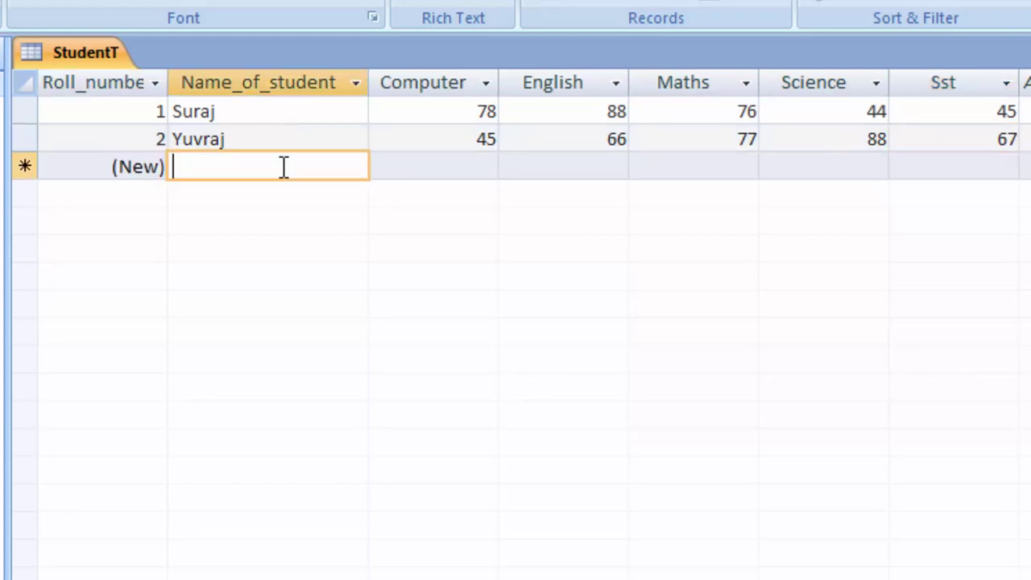
text(Hee)
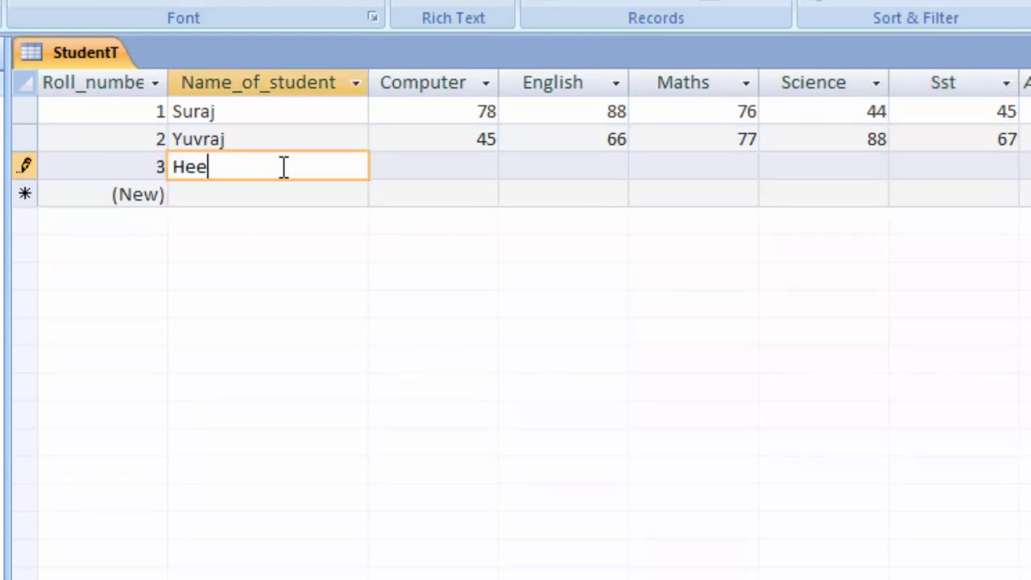
text(na)
key(Tab)
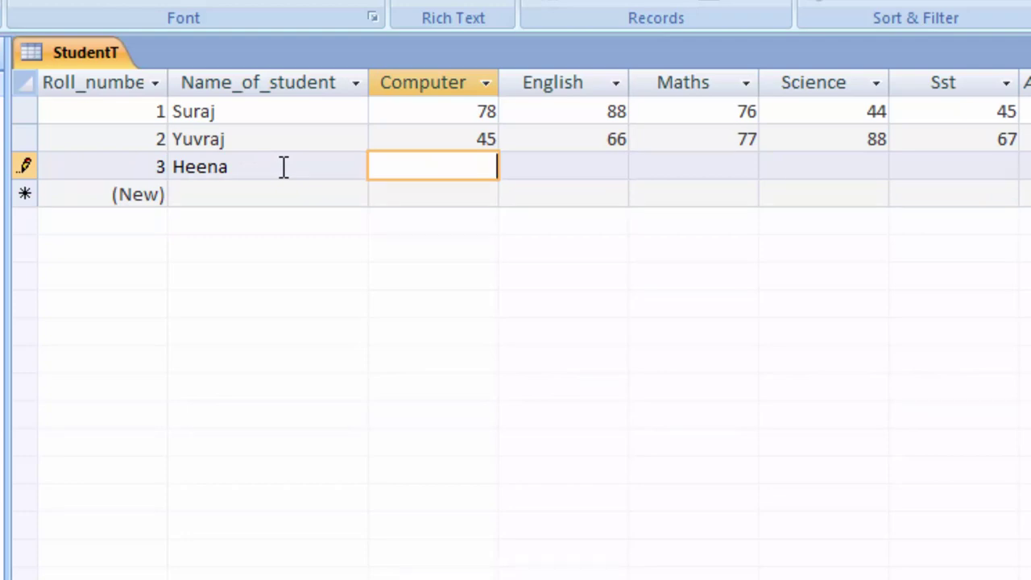
text(45)
key(Tab)
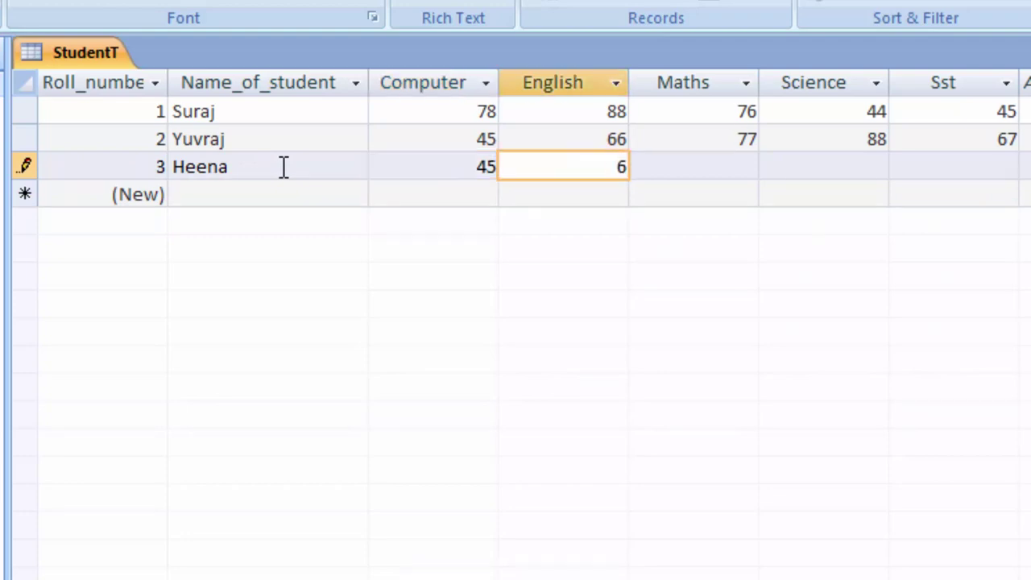
text(6)
key(Tab)
text(77)
key(Tab)
text(4)
key(Tab)
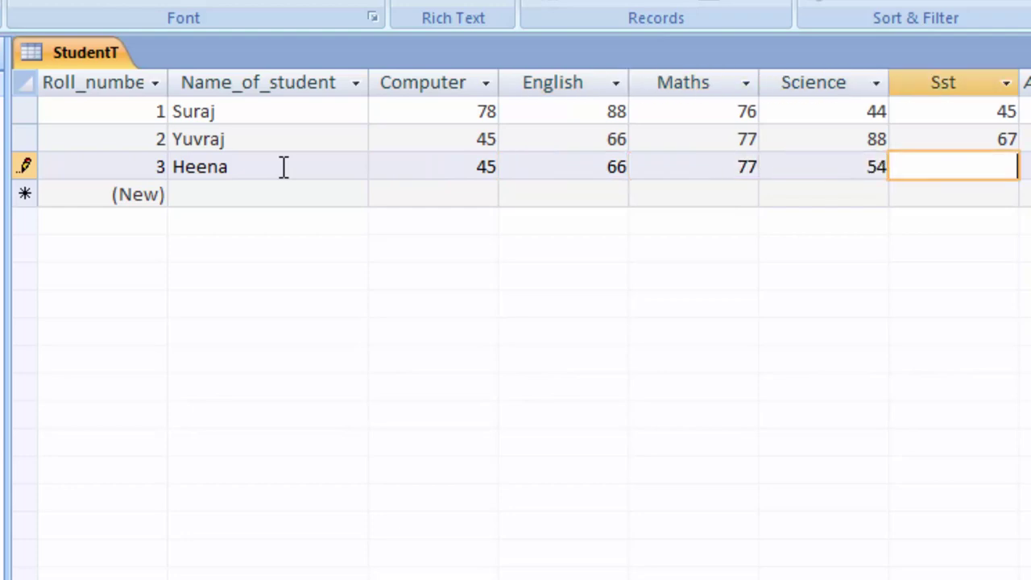
key(Tab)
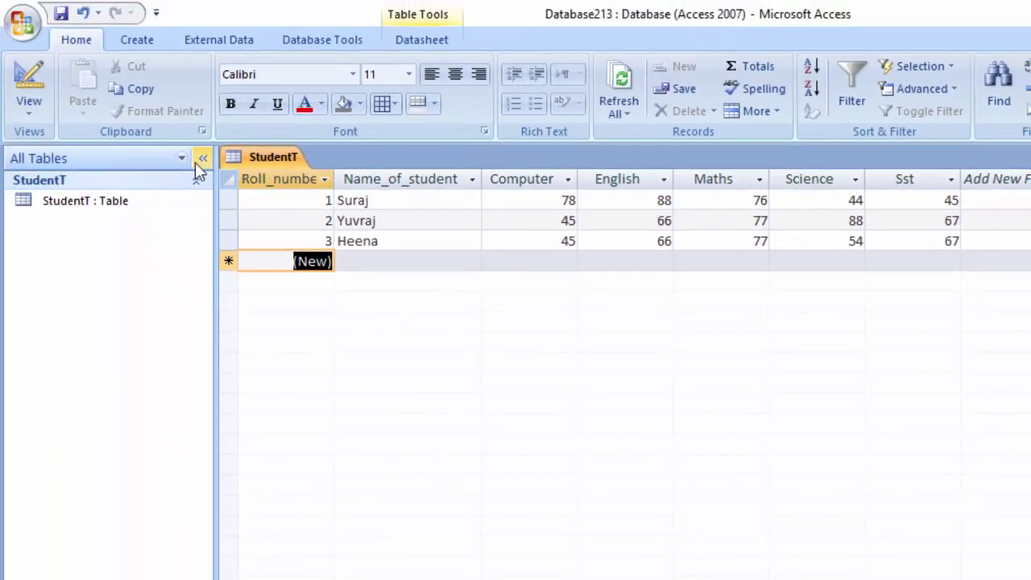
Close and reopen StudentT, then widen the Roll_number column.
right_click(244, 155)
click(281, 191)
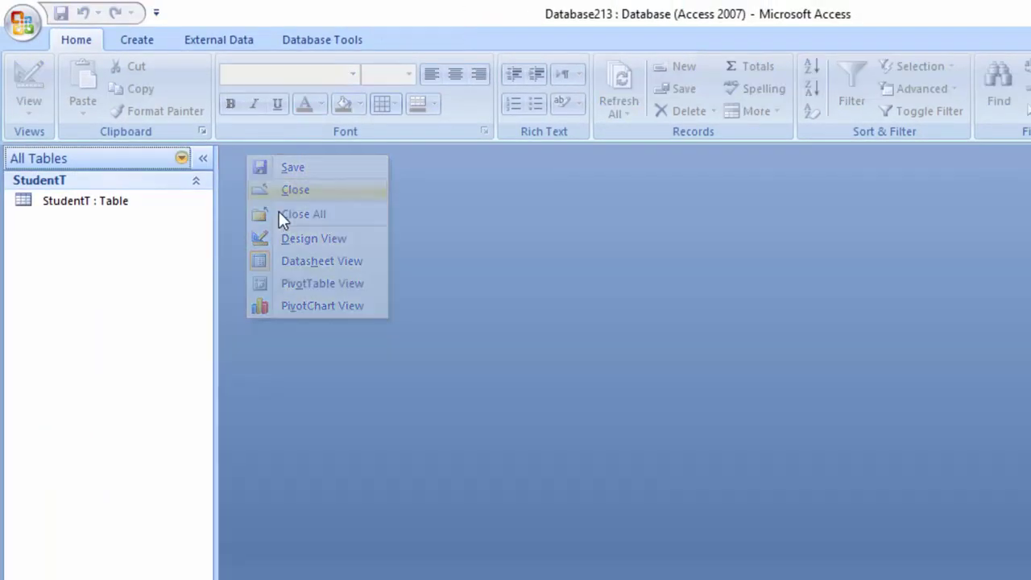
double_click(90, 211)
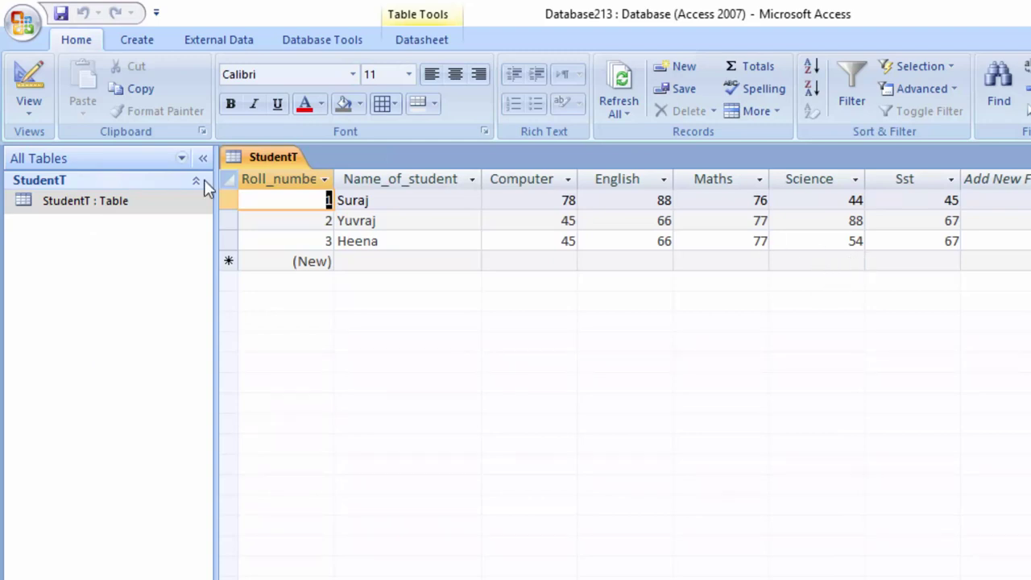
drag(334, 197, 358, 199)
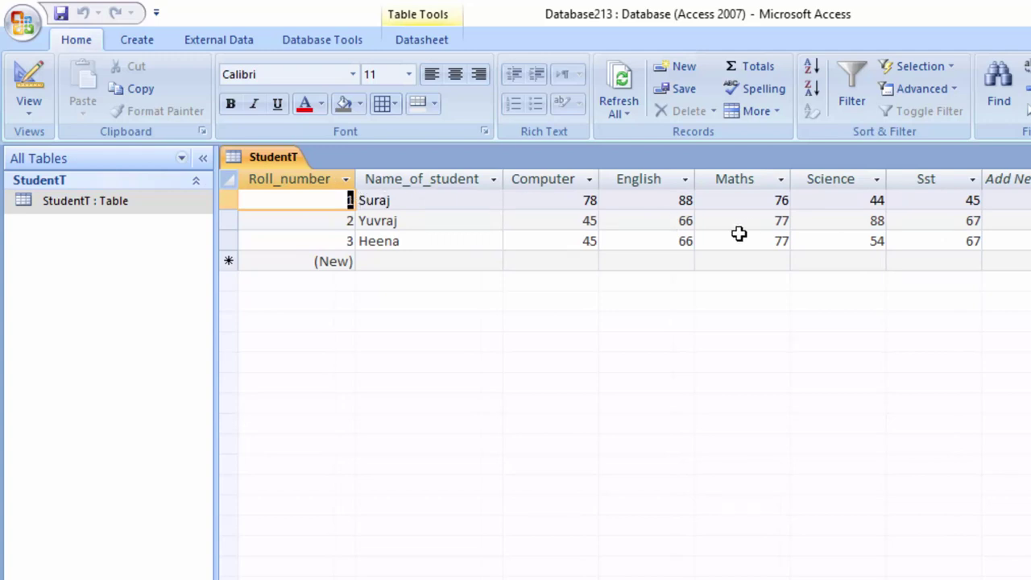
Close StudentT and keep the layout changes.
right_click(282, 156)
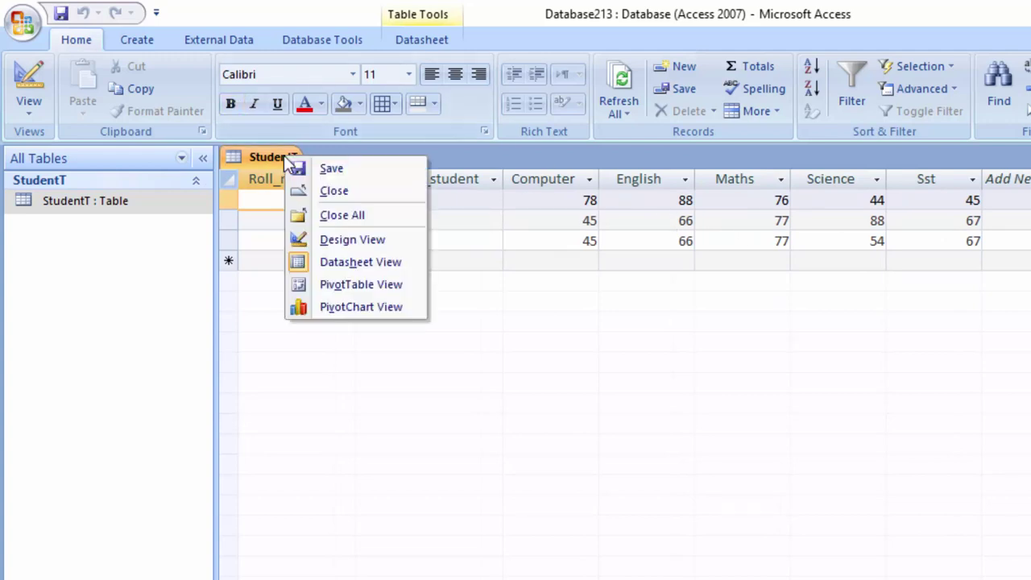
click(333, 191)
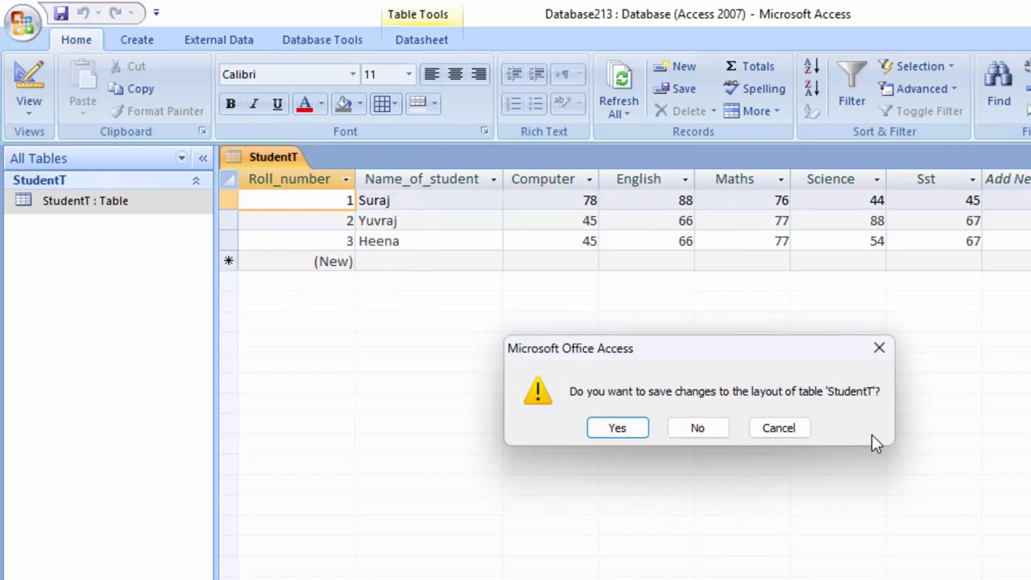
click(618, 429)
click(134, 47)
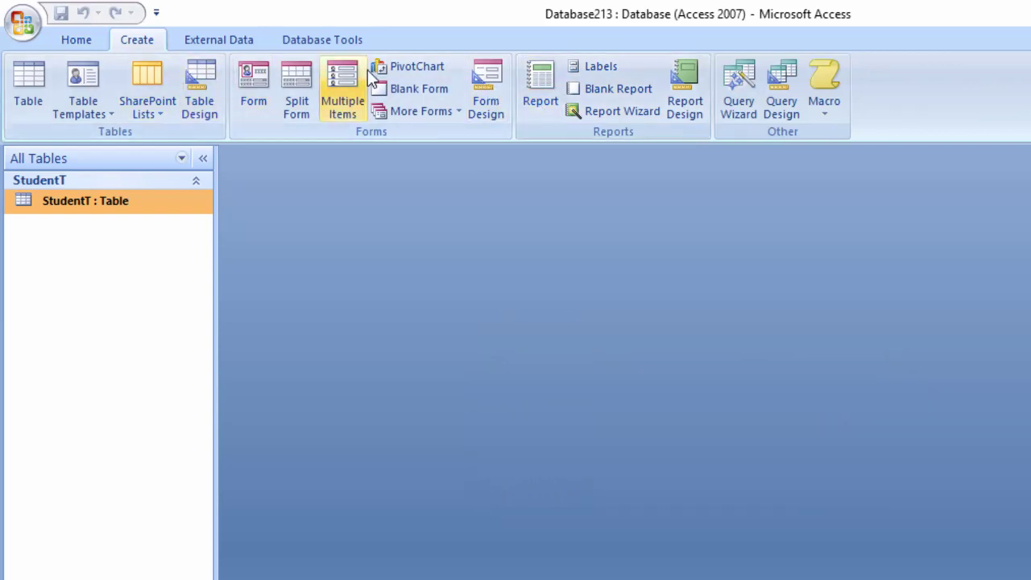
Run the Form Wizard on all StudentT fields with Columnar layout, Median style and title Student.
click(425, 119)
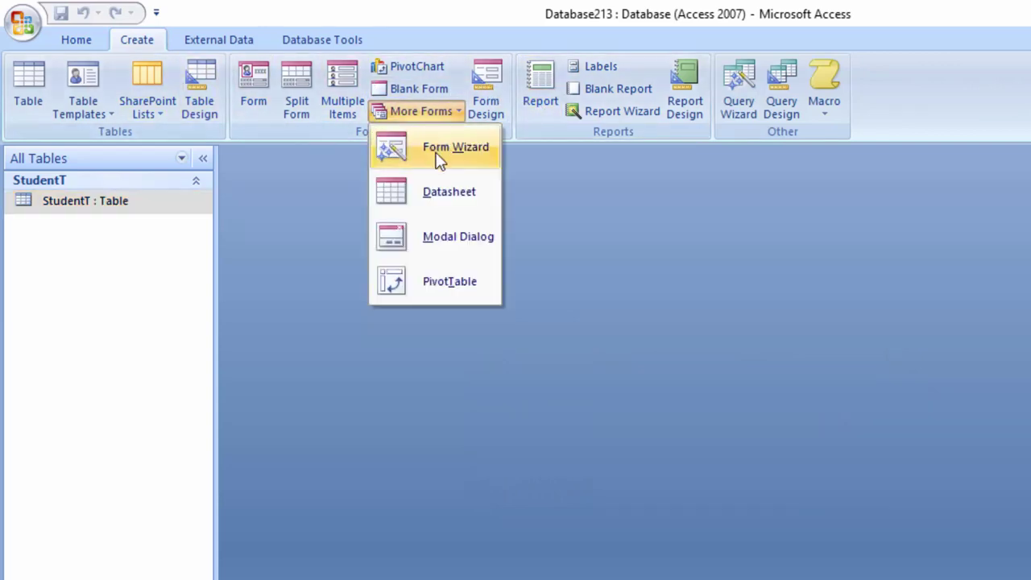
click(439, 150)
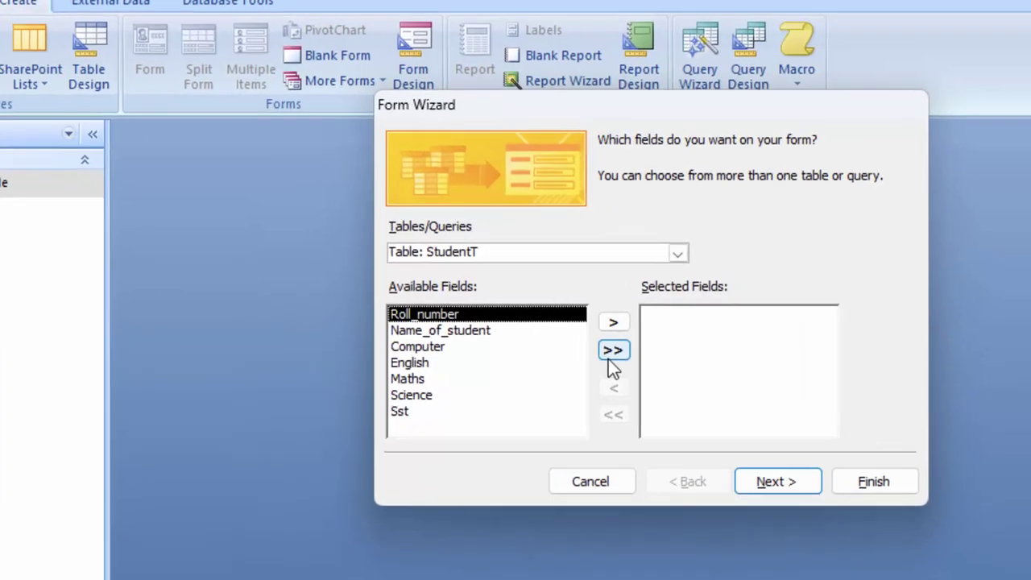
click(661, 348)
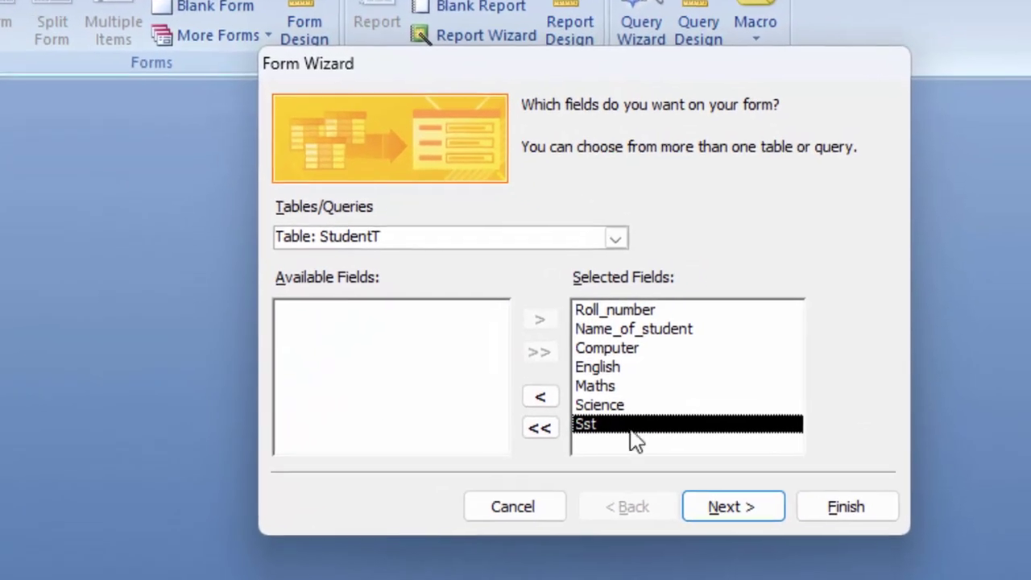
click(725, 512)
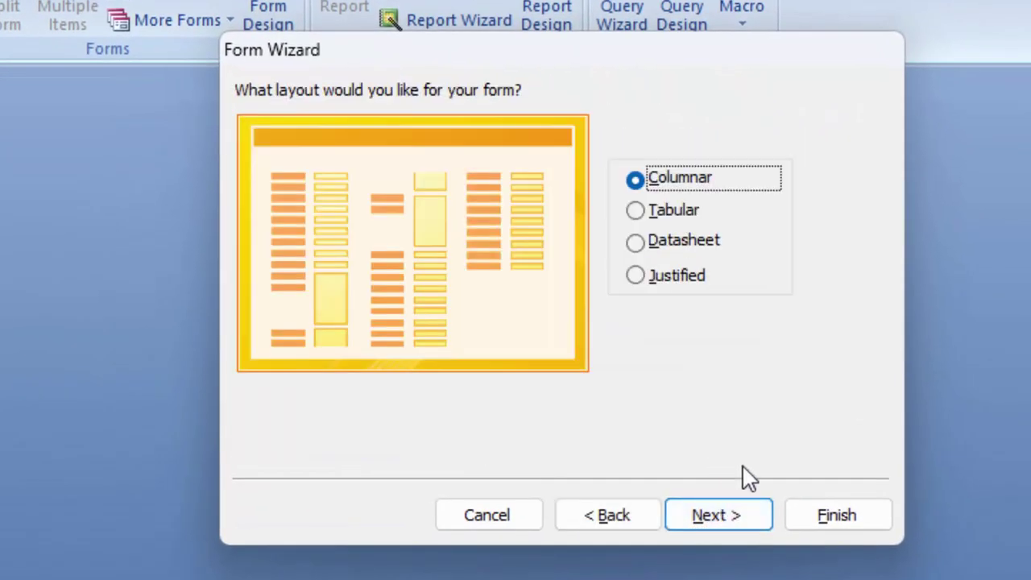
click(751, 516)
click(749, 515)
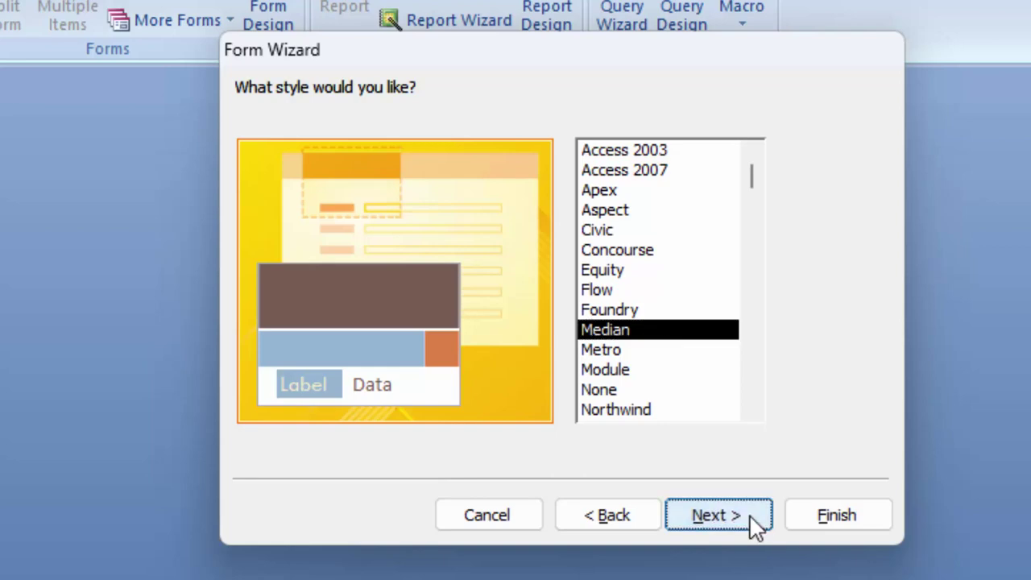
click(609, 364)
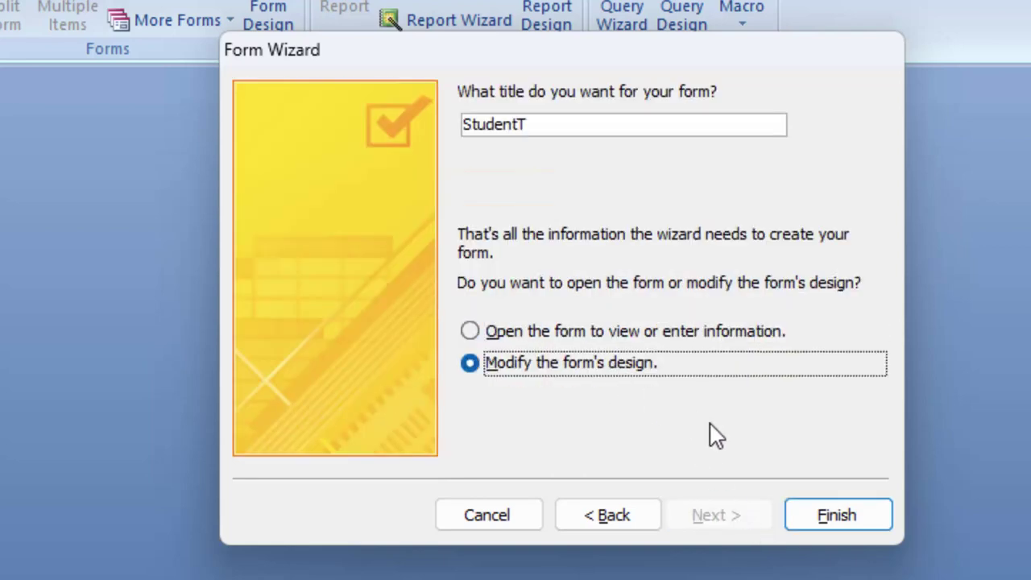
click(555, 128)
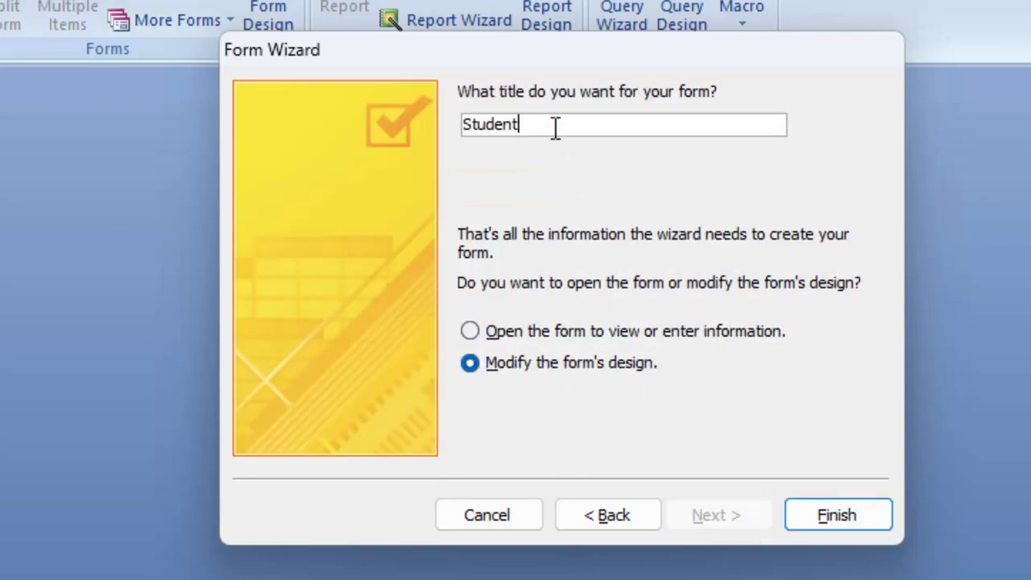
key(Return)
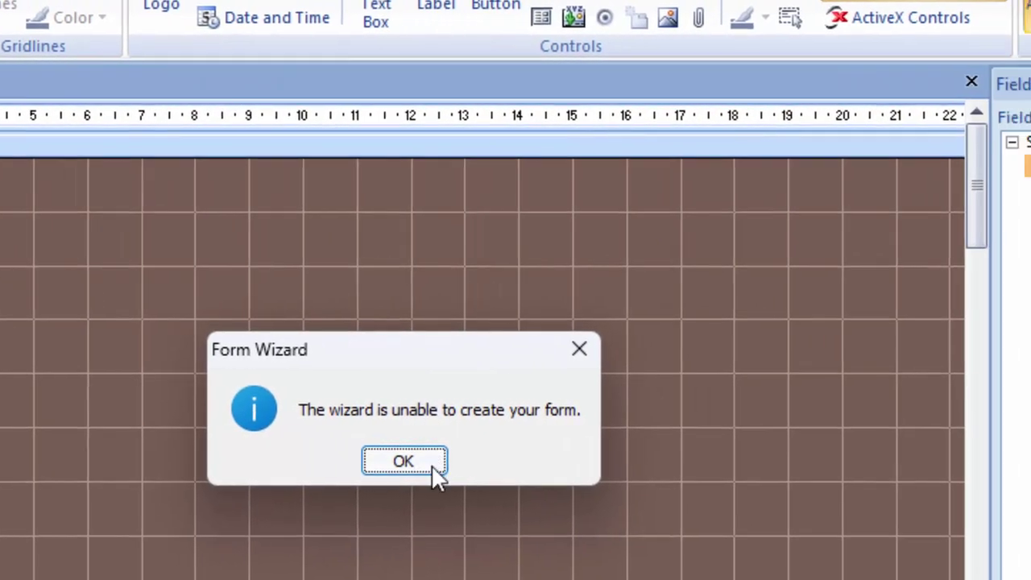
Dismiss the wizard error and place Roll_number and Name_of_student side by side on the form.
click(566, 463)
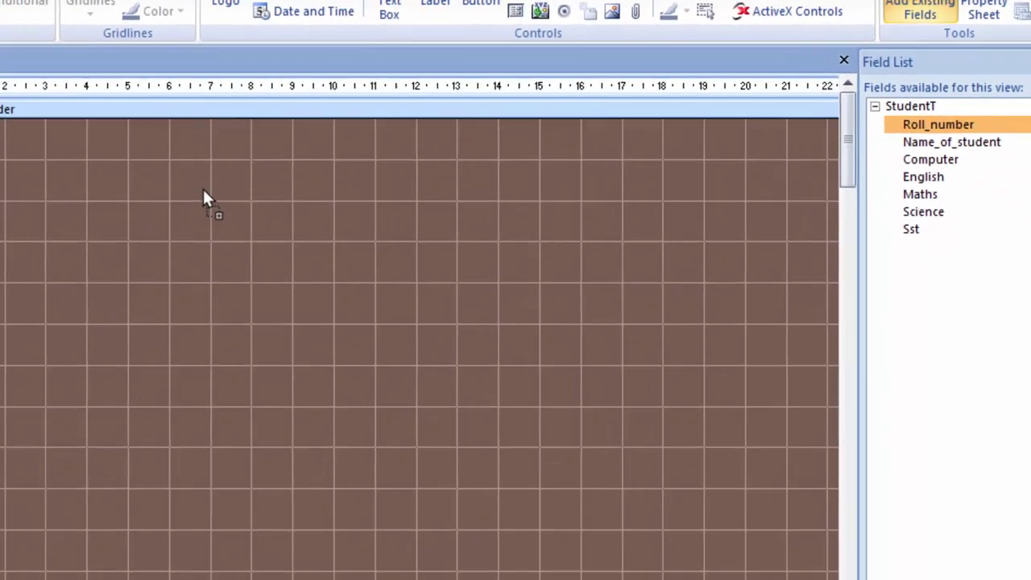
drag(934, 161, 249, 169)
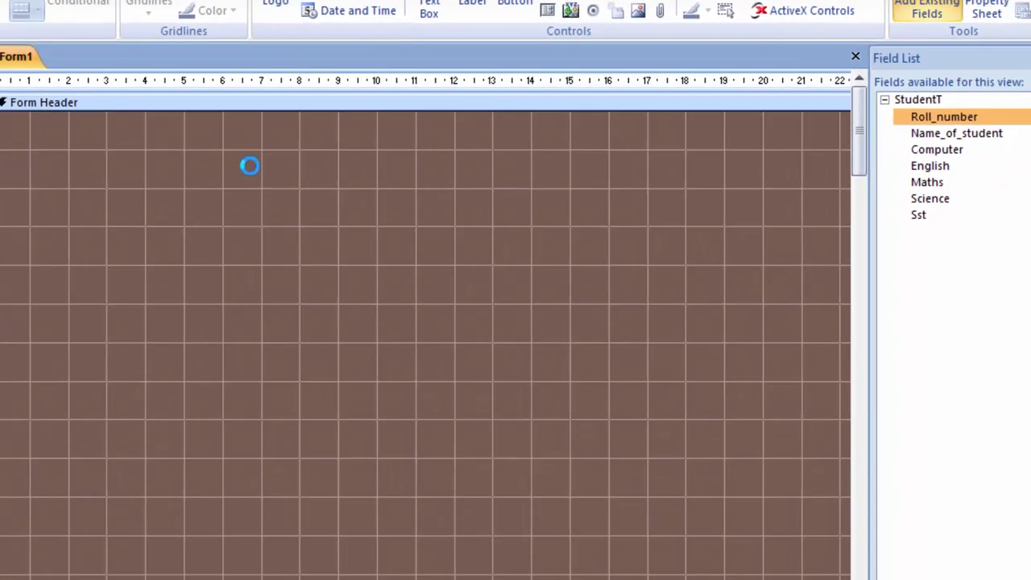
drag(975, 134, 617, 206)
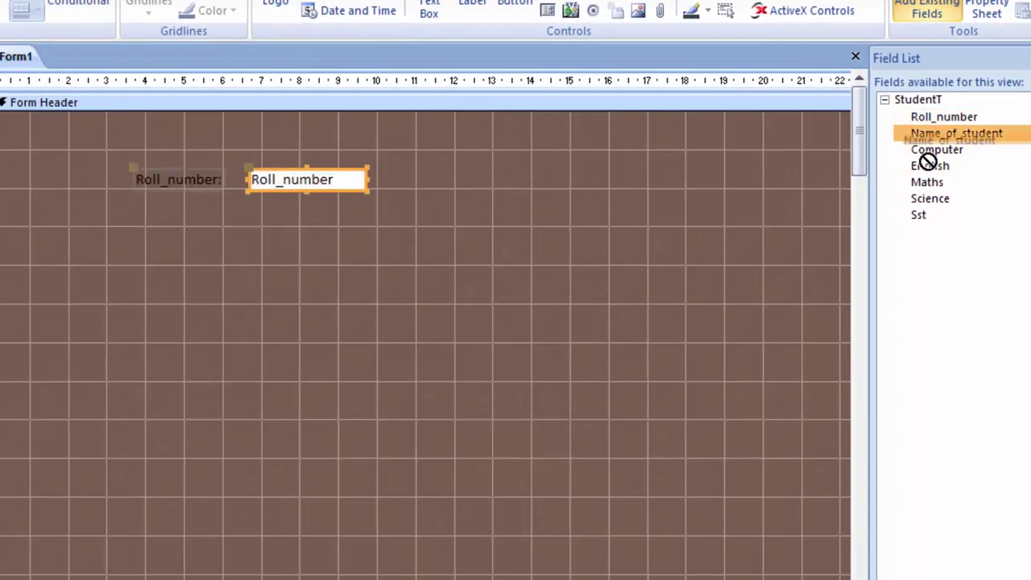
mouse_move(550, 191)
mouse_down()
mouse_move(554, 200)
mouse_move(541, 182)
mouse_up()
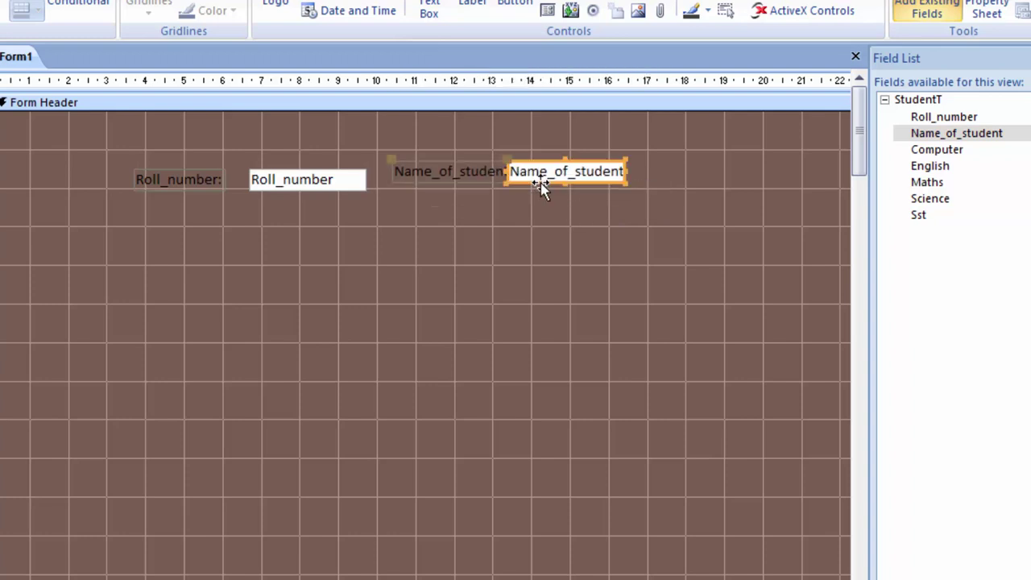
drag(437, 178, 435, 199)
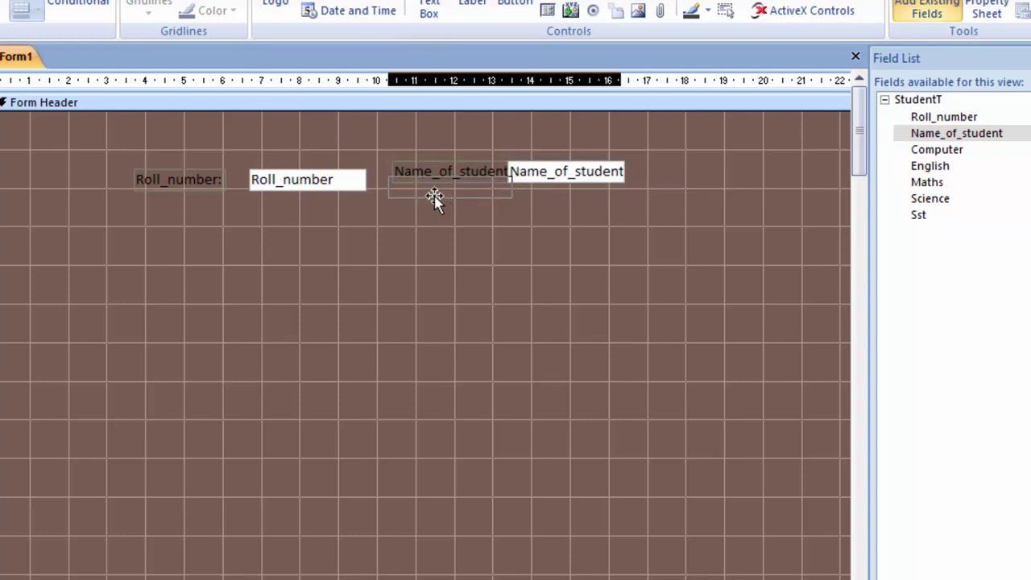
Widen and shift the Name_of_student text box so its full label shows.
click(537, 182)
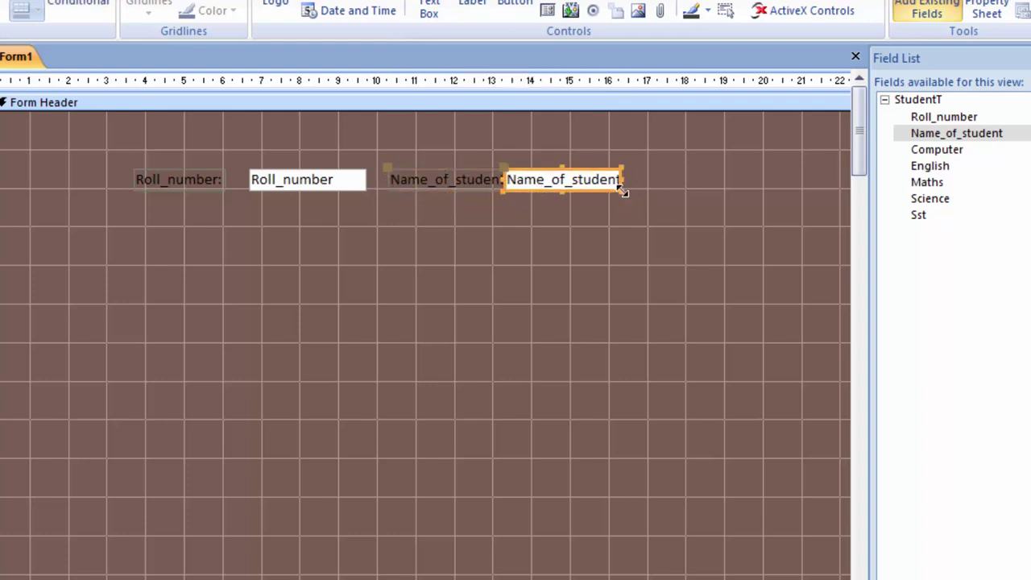
drag(621, 185, 657, 190)
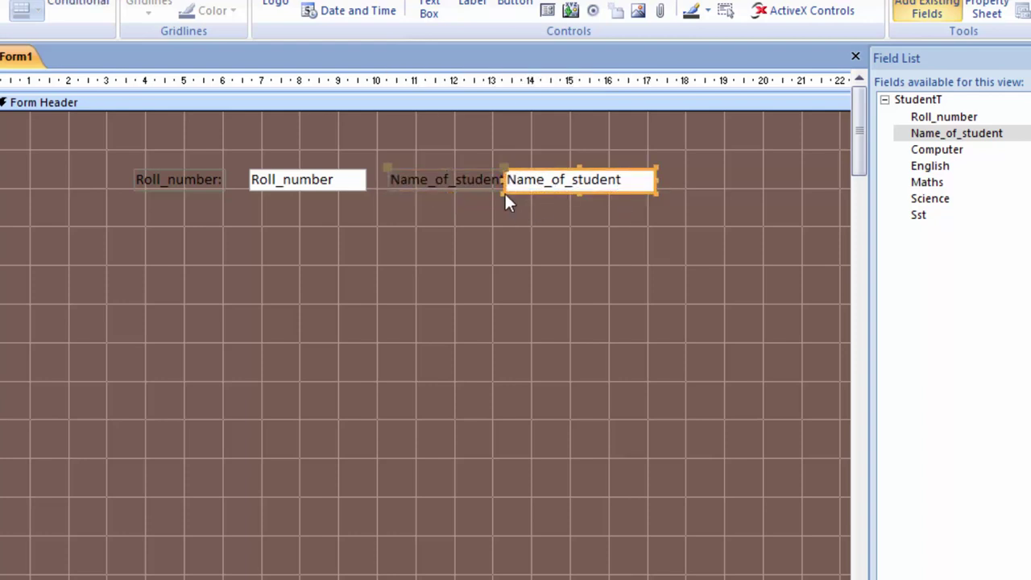
click(518, 183)
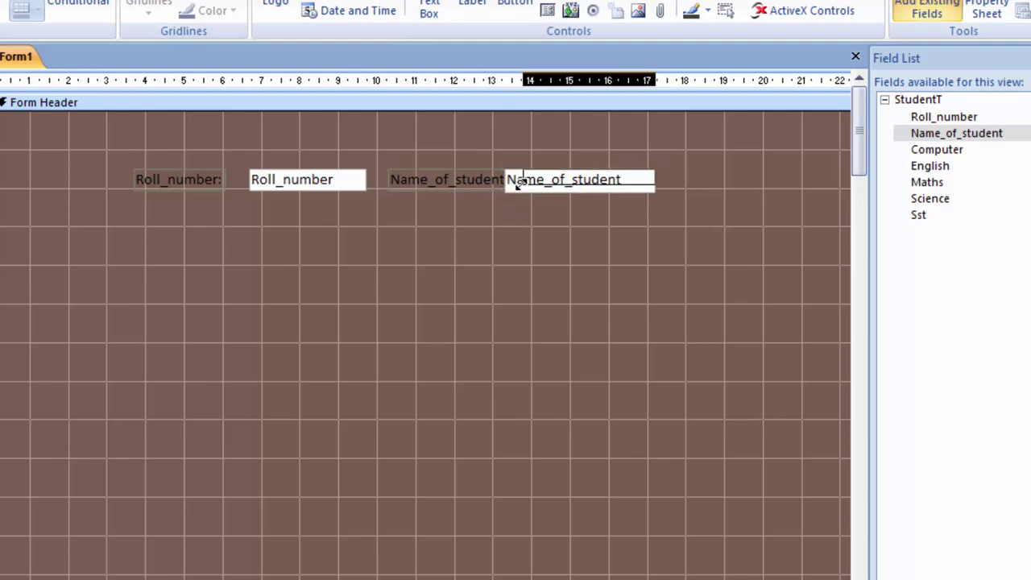
drag(511, 188, 520, 190)
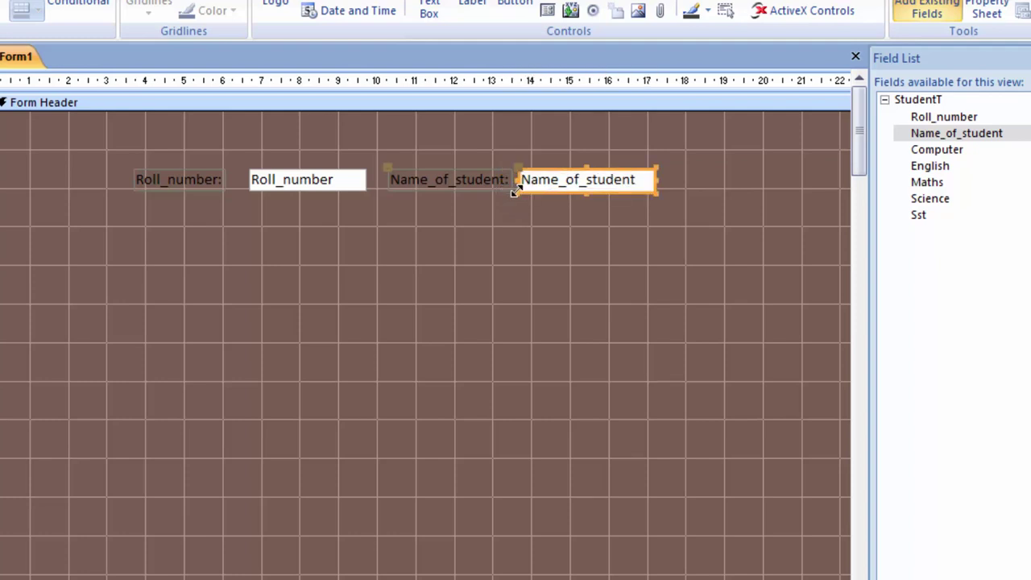
drag(926, 150, 703, 209)
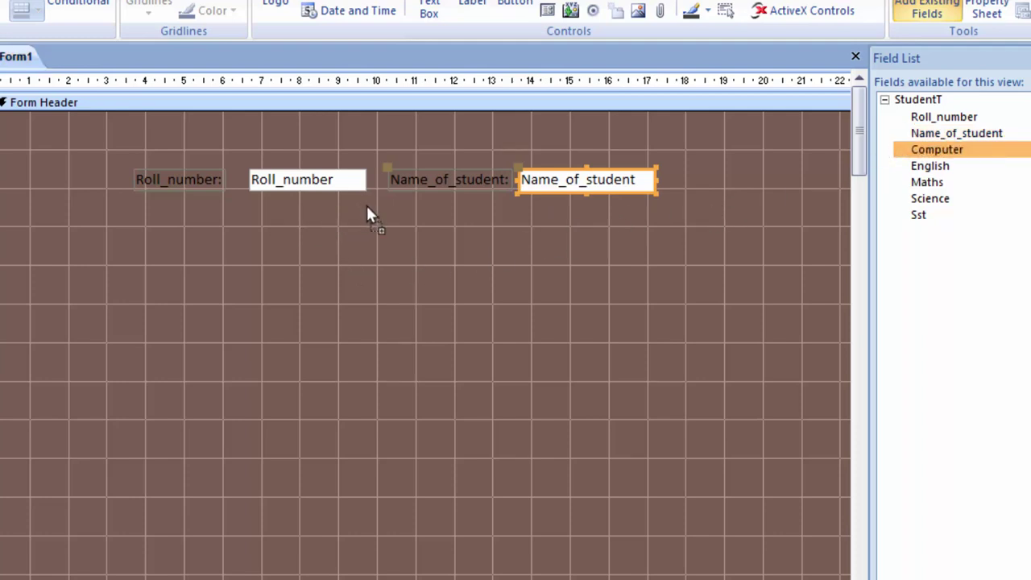
Stack Computer, English, Maths, Science and Sst below Roll_number with their labels aligned.
drag(365, 208, 367, 211)
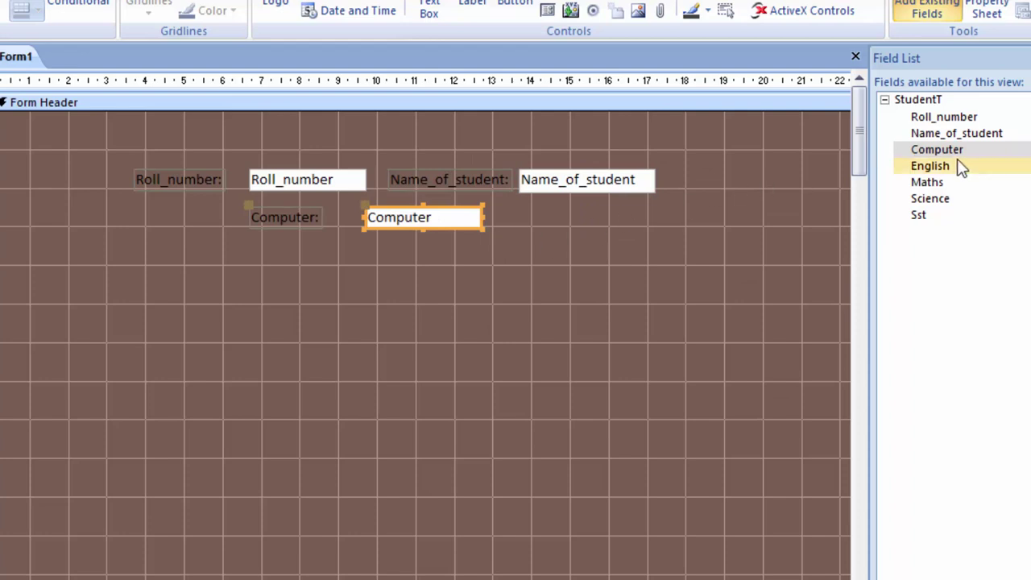
drag(960, 166, 776, 231)
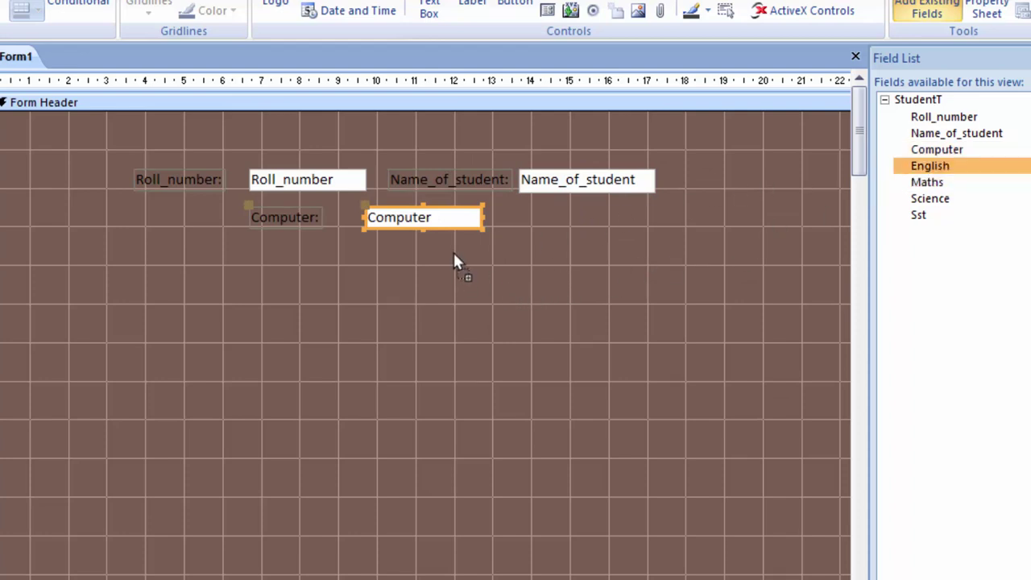
drag(458, 272, 454, 253)
click(384, 275)
drag(383, 274, 297, 265)
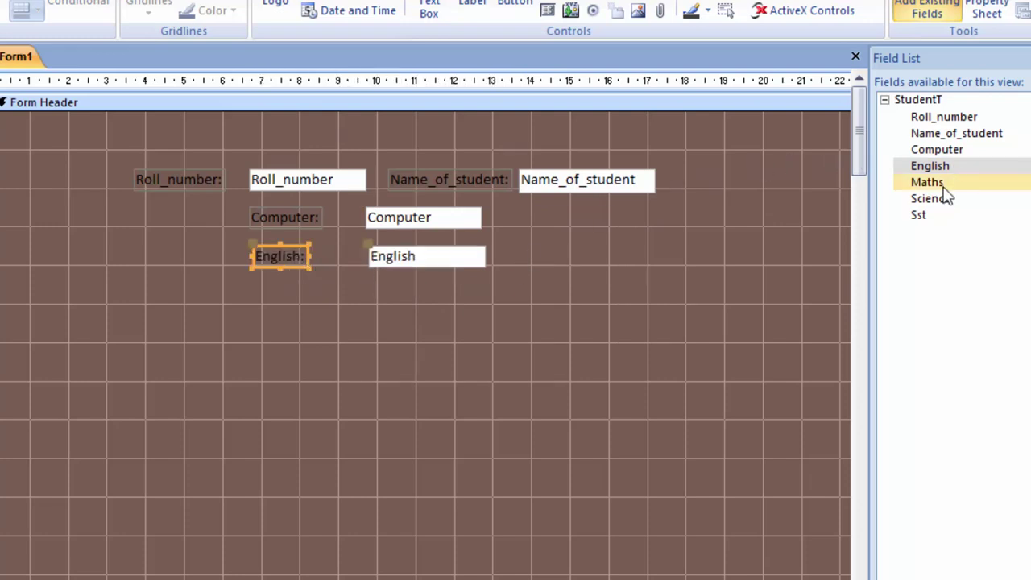
drag(944, 186, 519, 278)
drag(383, 304, 379, 295)
mouse_move(950, 207)
mouse_down()
mouse_move(941, 201)
mouse_move(524, 331)
mouse_up()
drag(372, 327, 372, 326)
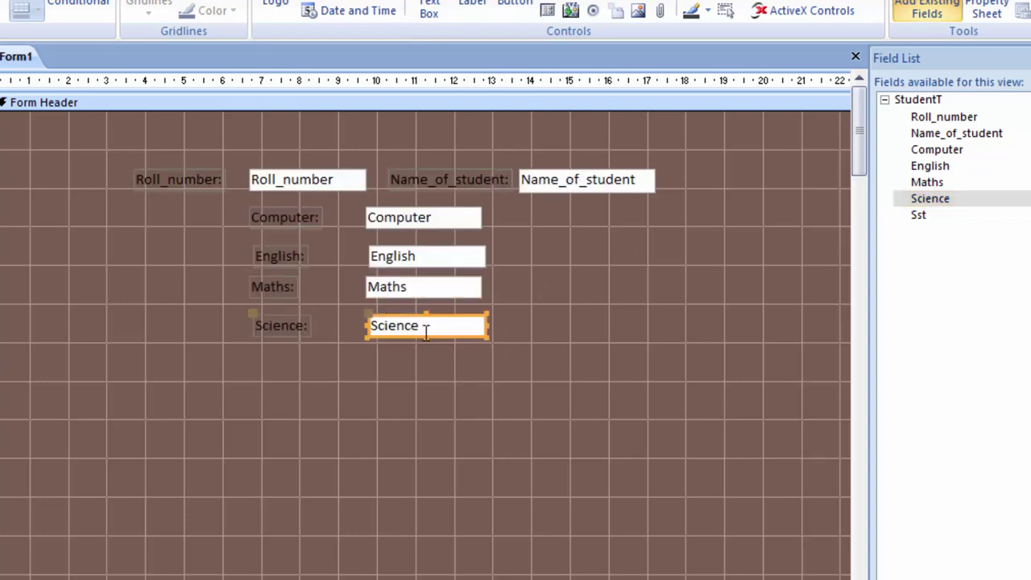
drag(918, 214, 476, 352)
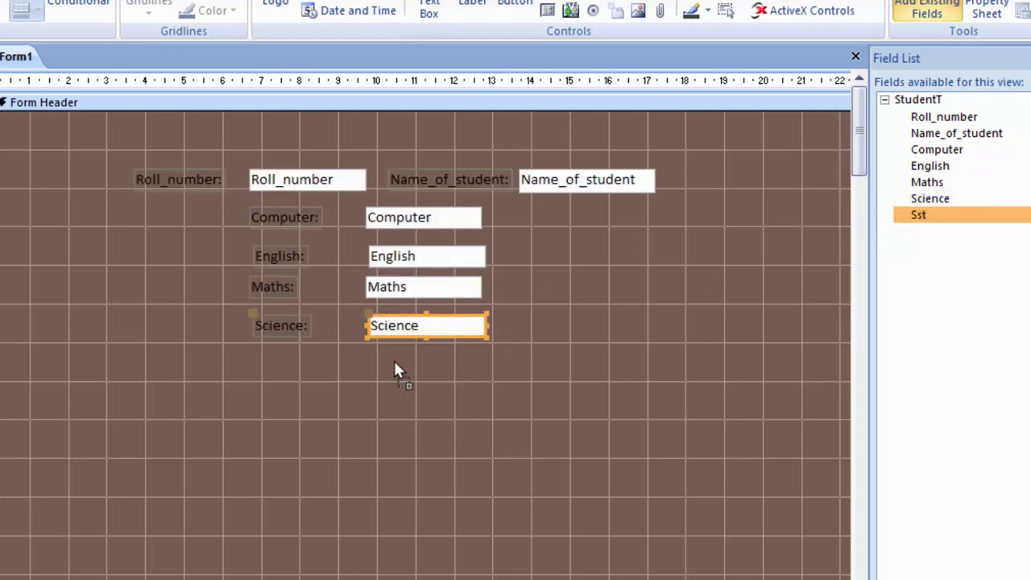
drag(371, 359, 371, 360)
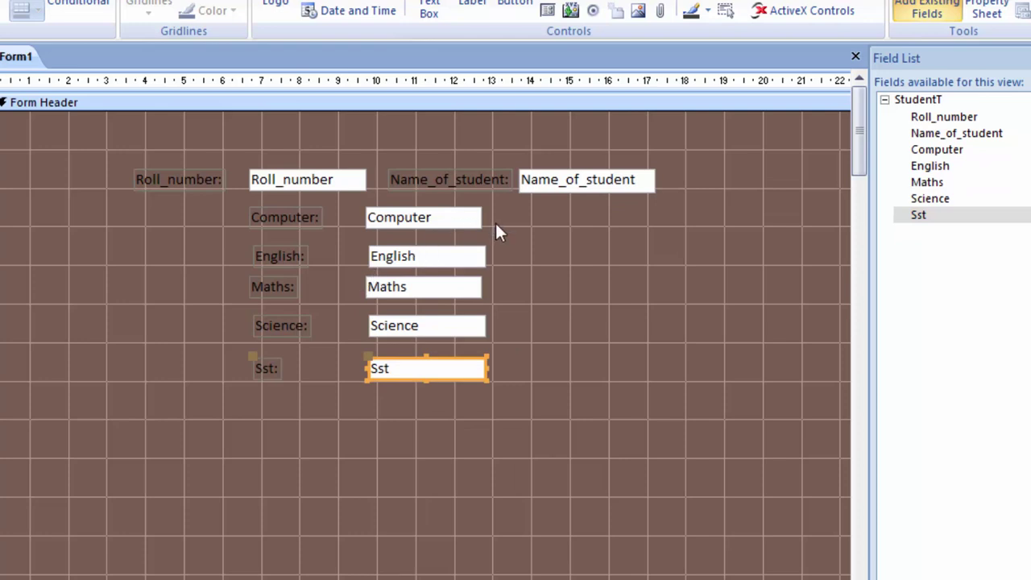
click(597, 317)
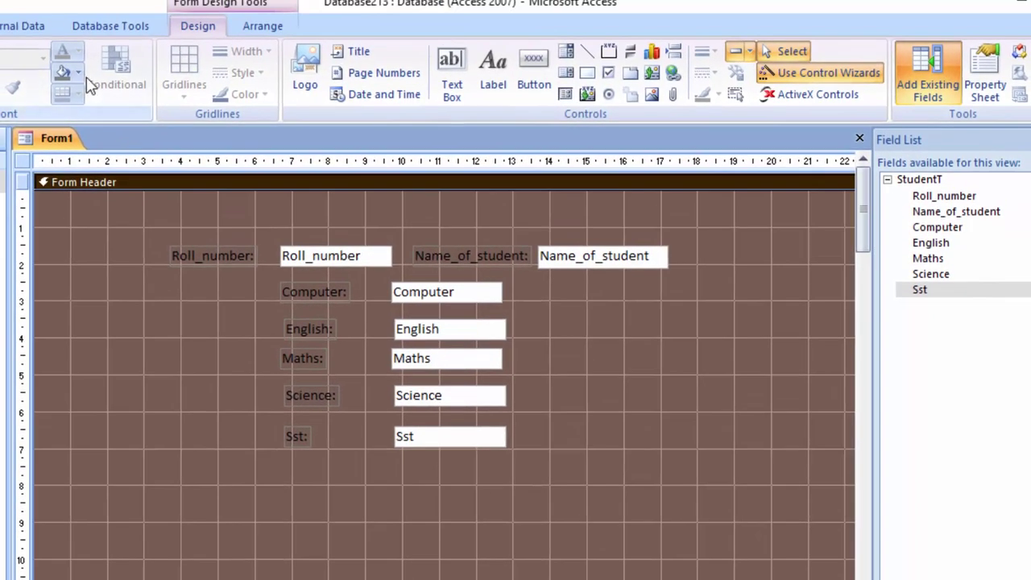
Give the form a light peach background and draw a wide new text box below Sst.
click(78, 72)
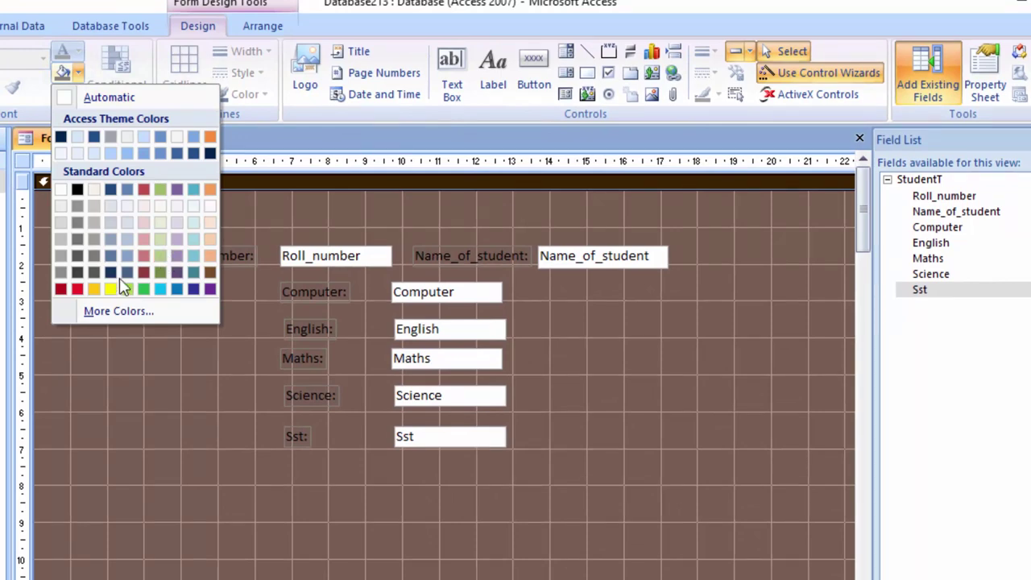
click(210, 240)
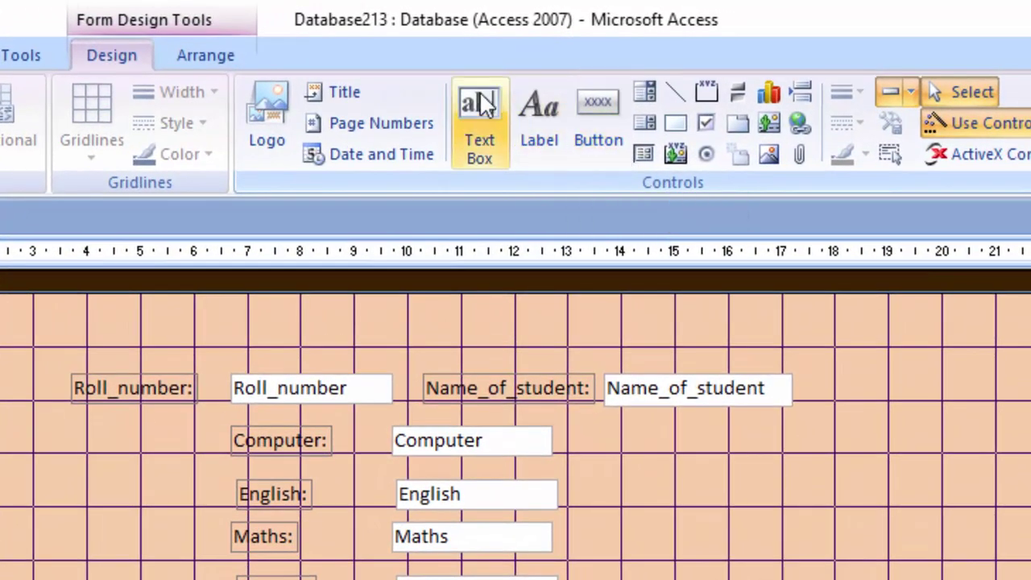
click(480, 105)
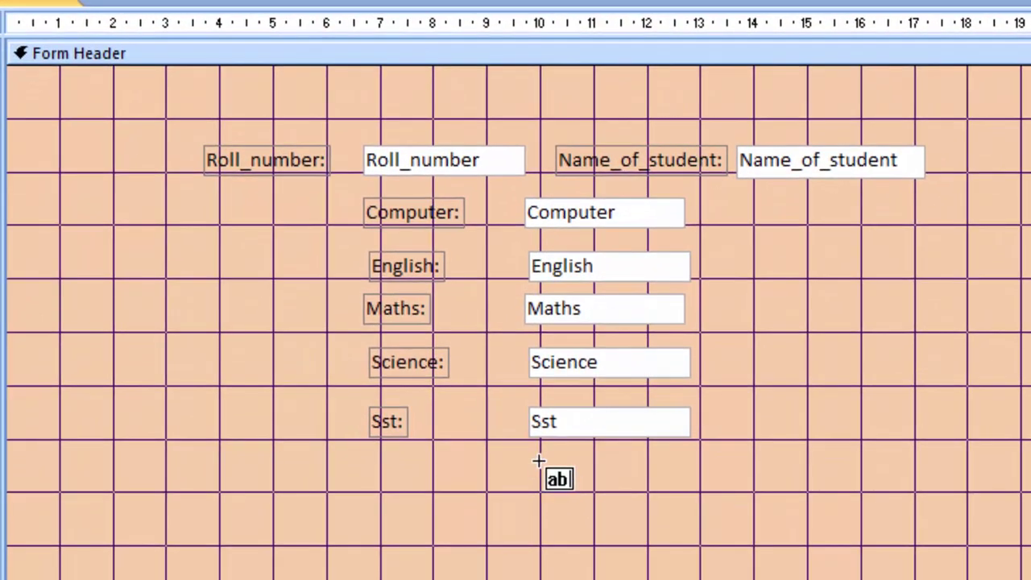
drag(528, 460, 622, 490)
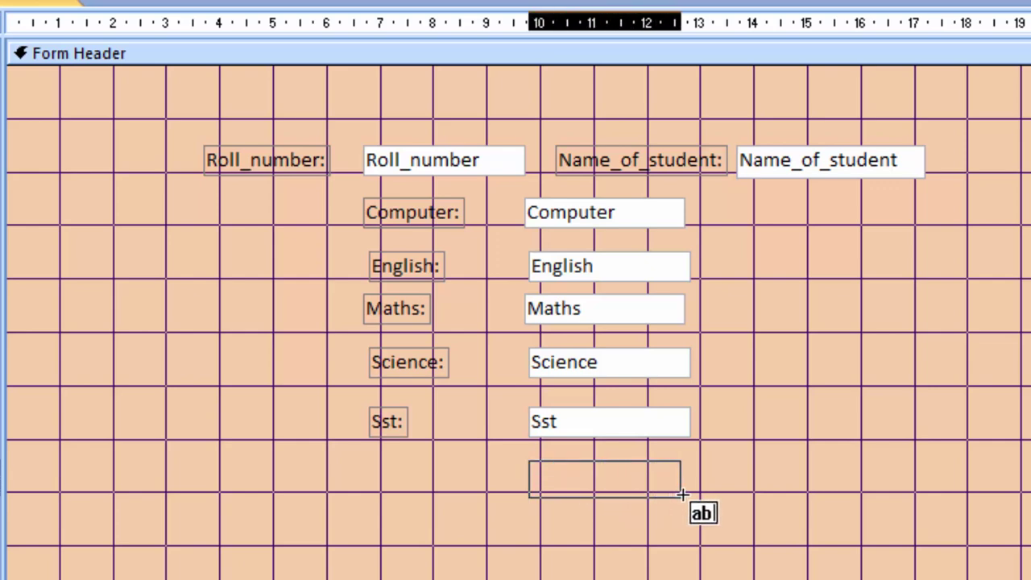
drag(622, 490, 689, 492)
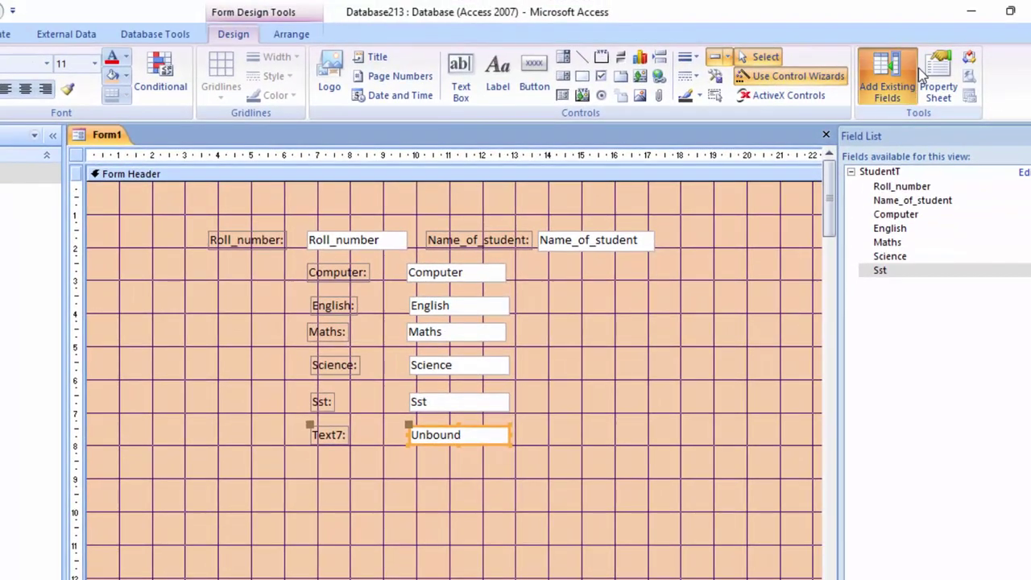
Change the Text7: label's caption to Total_Marks in the Property Sheet.
click(928, 69)
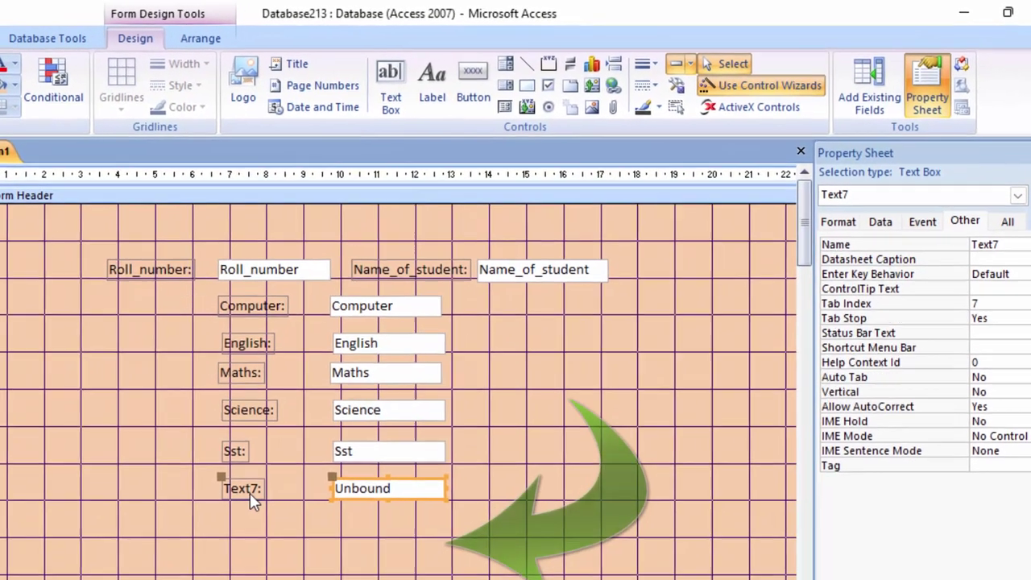
click(326, 448)
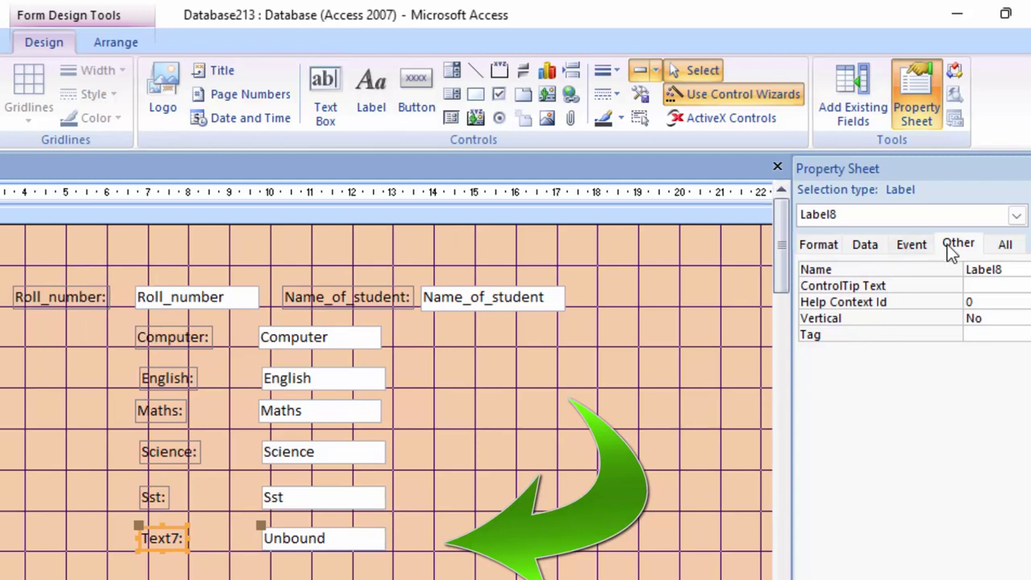
click(913, 245)
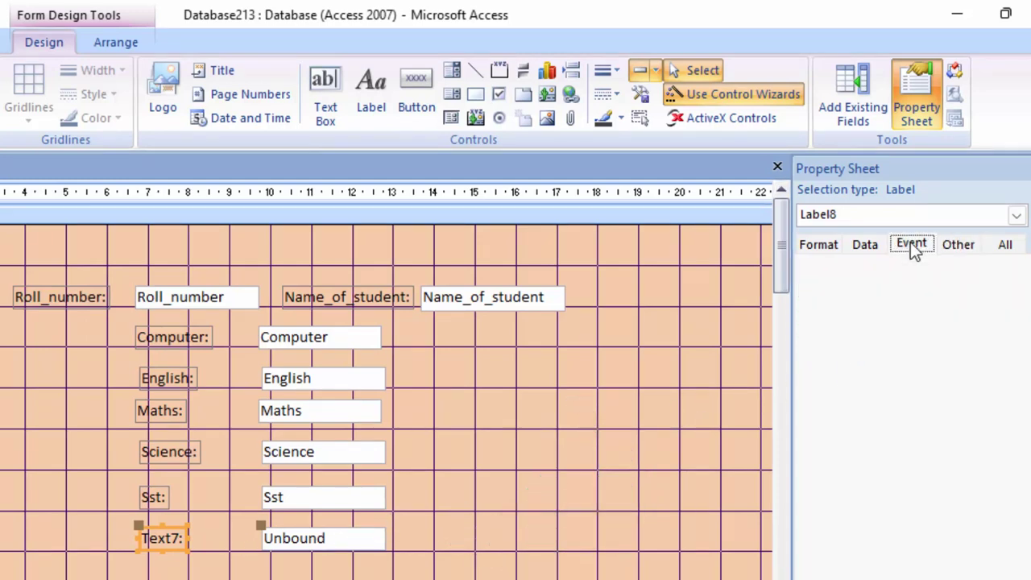
click(822, 245)
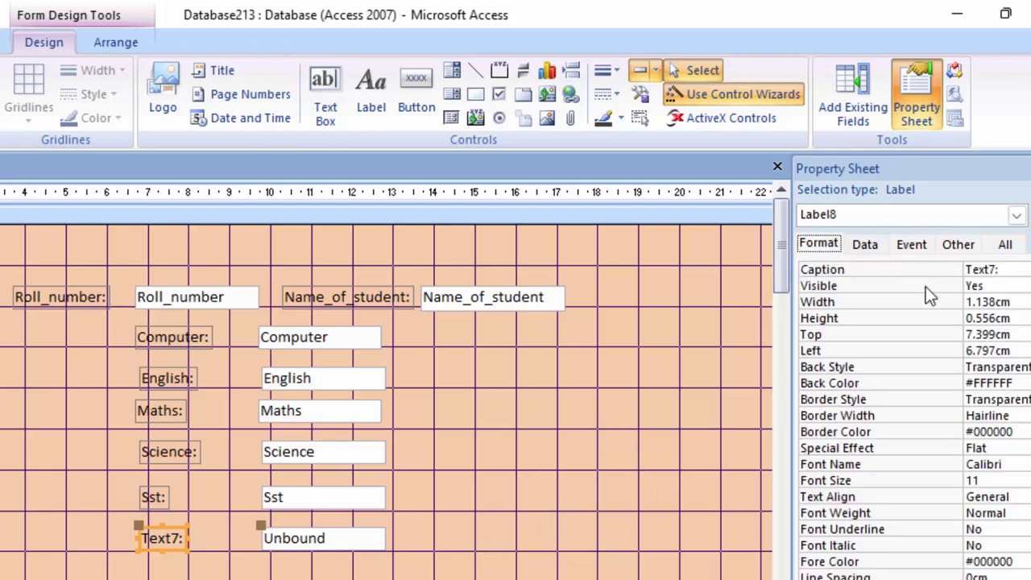
double_click(990, 271)
key(BackSpace)
text(_Mar)
text(ks)
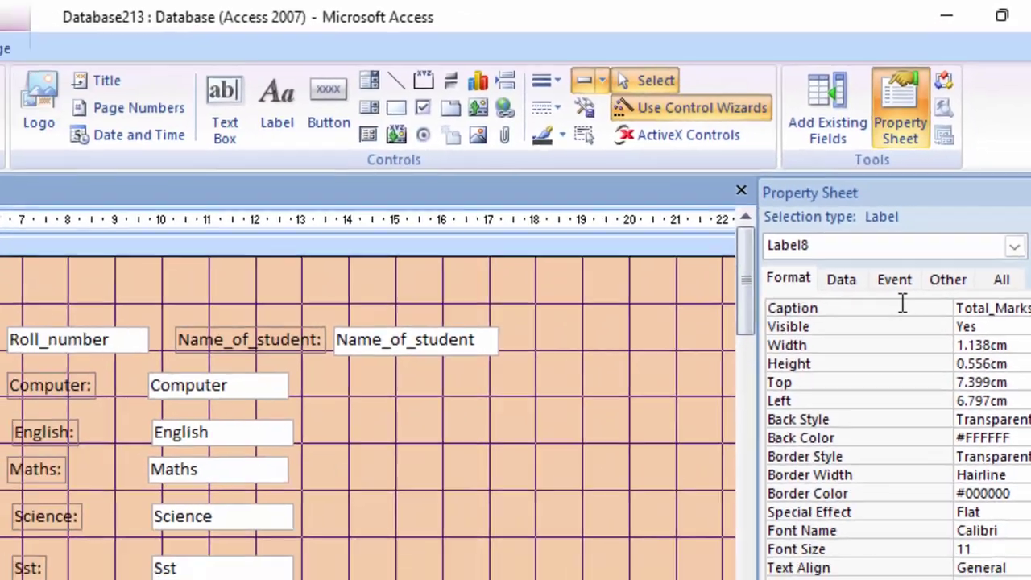
click(299, 558)
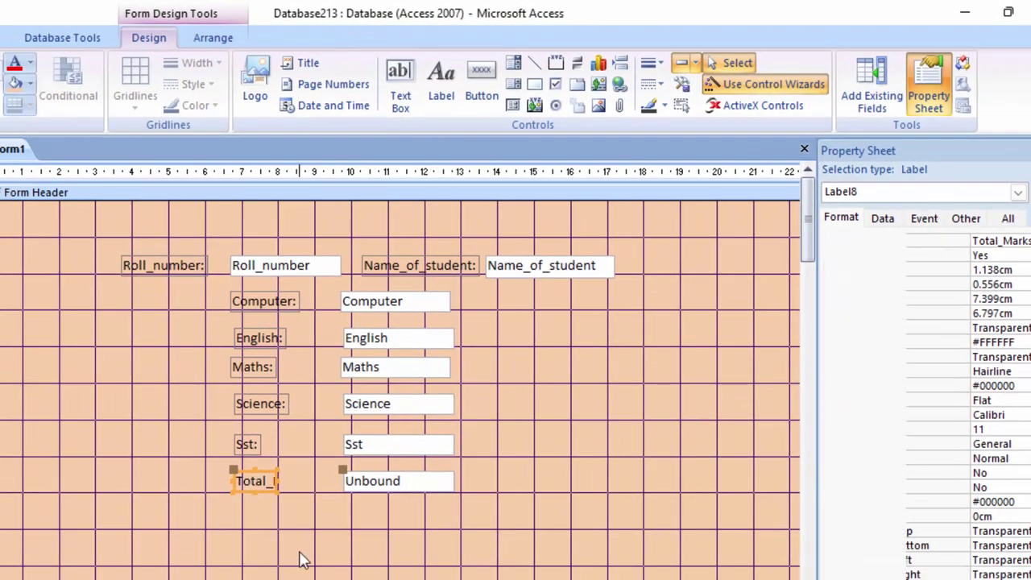
Widen the Total_Marks label on both sides so its caption fits.
click(244, 488)
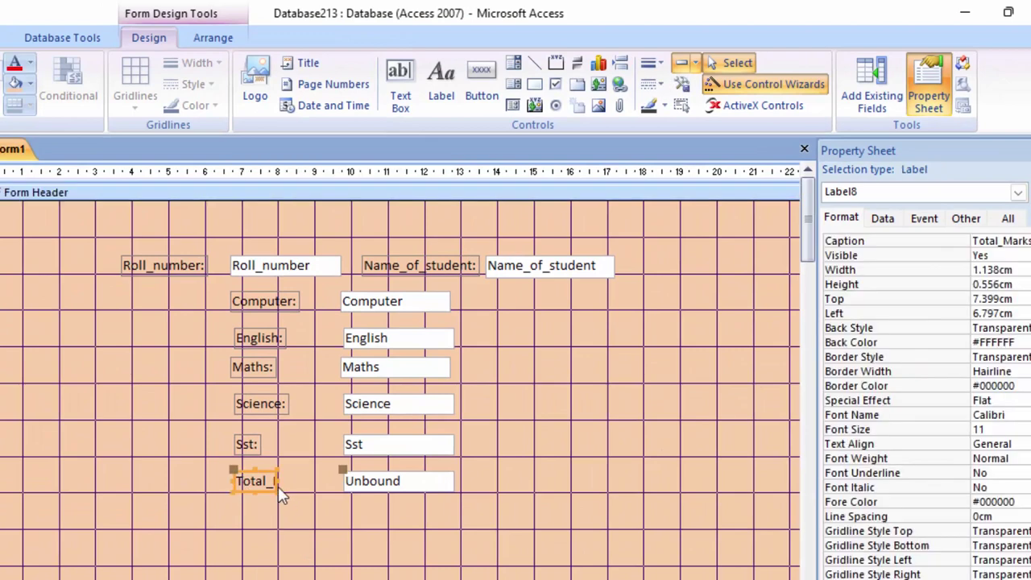
drag(275, 481, 298, 481)
drag(232, 481, 201, 481)
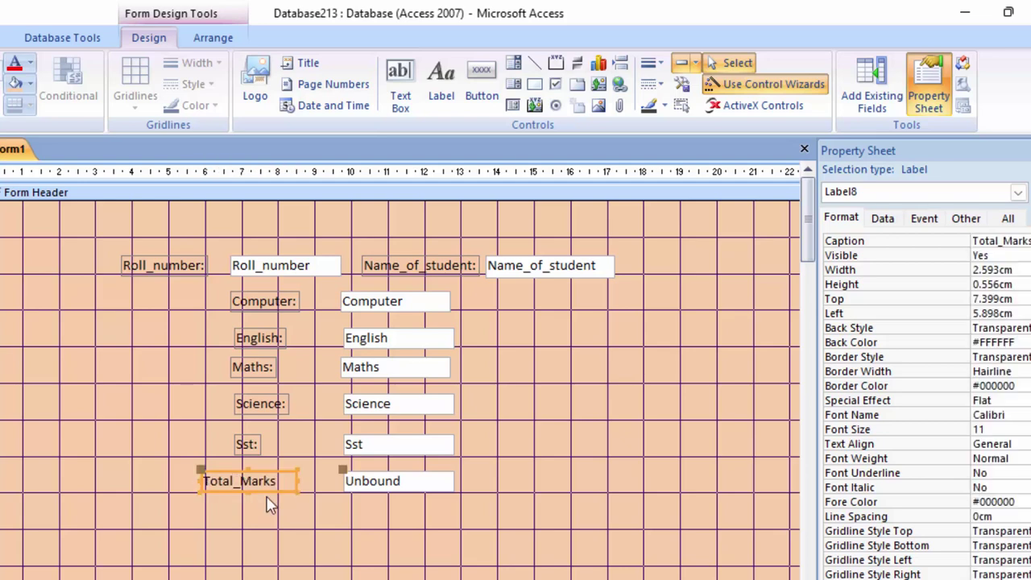
click(389, 484)
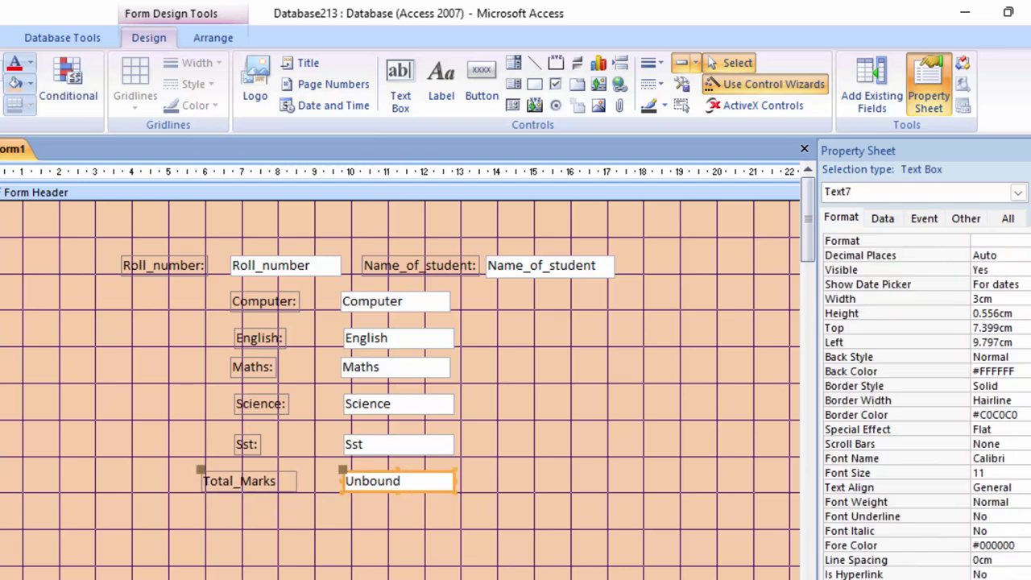
Rename the unbound text box from Text7 to Total_Marks.
click(1008, 218)
click(949, 237)
key(BackSpace)
text(To)
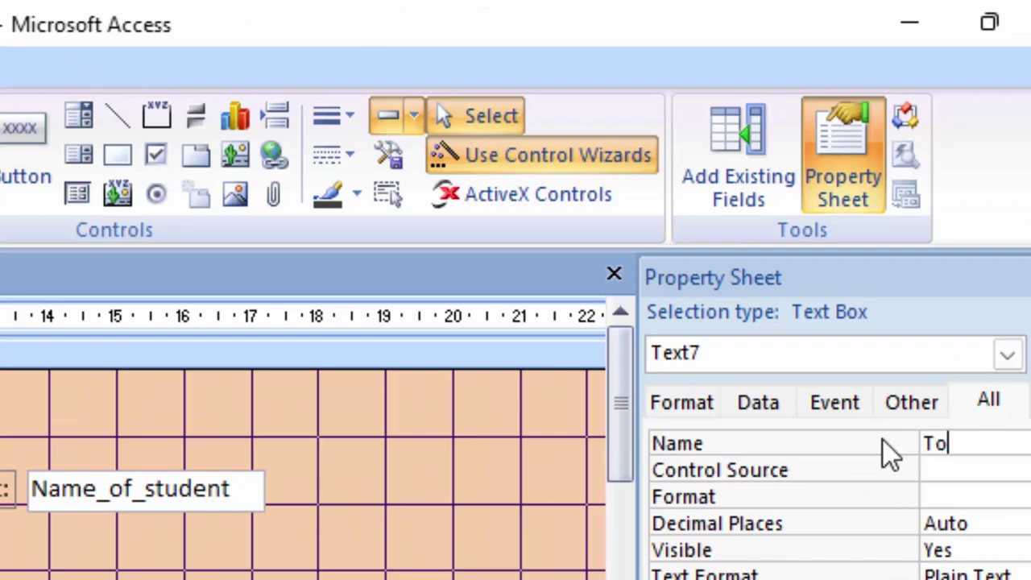
text(tal_M)
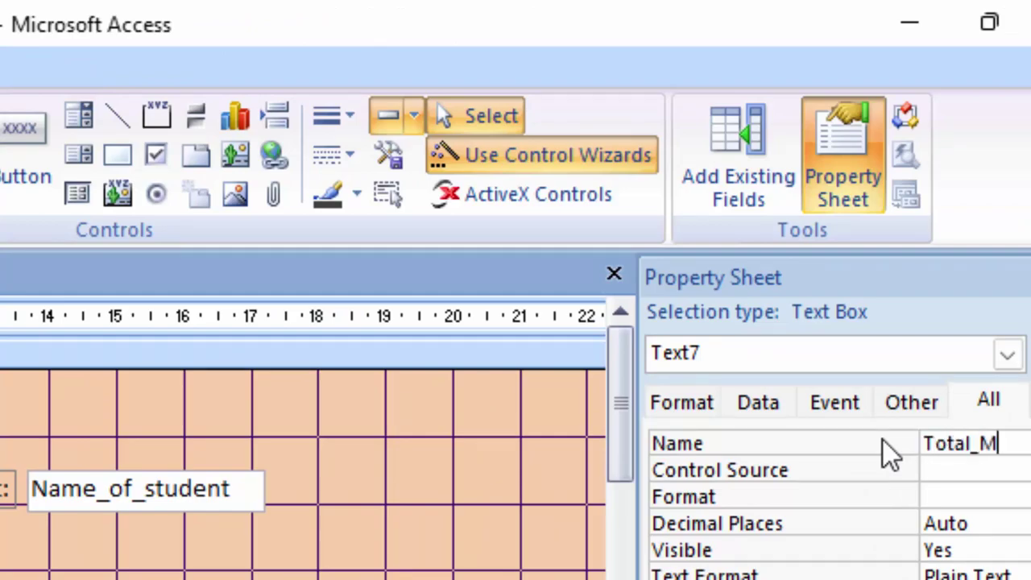
text(arks)
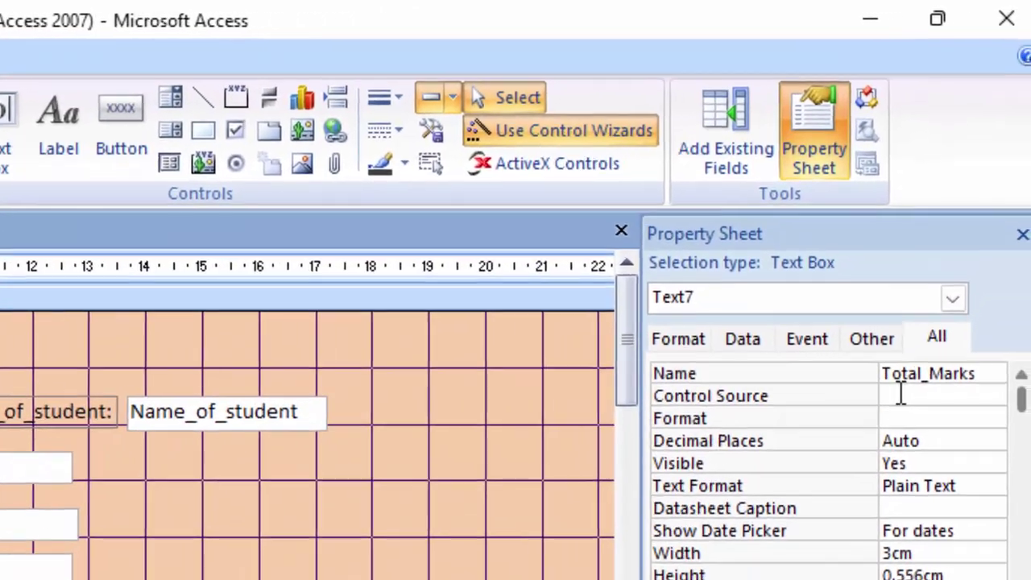
click(900, 393)
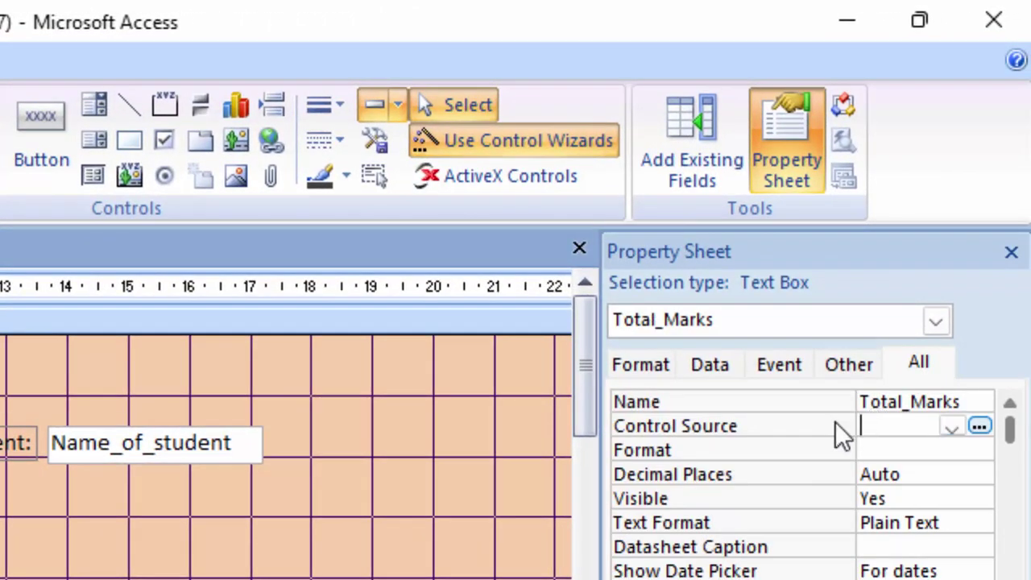
Enter [Computer]+[English]+[Science]+[Sst] as its Control Source in Expression Builder.
click(979, 427)
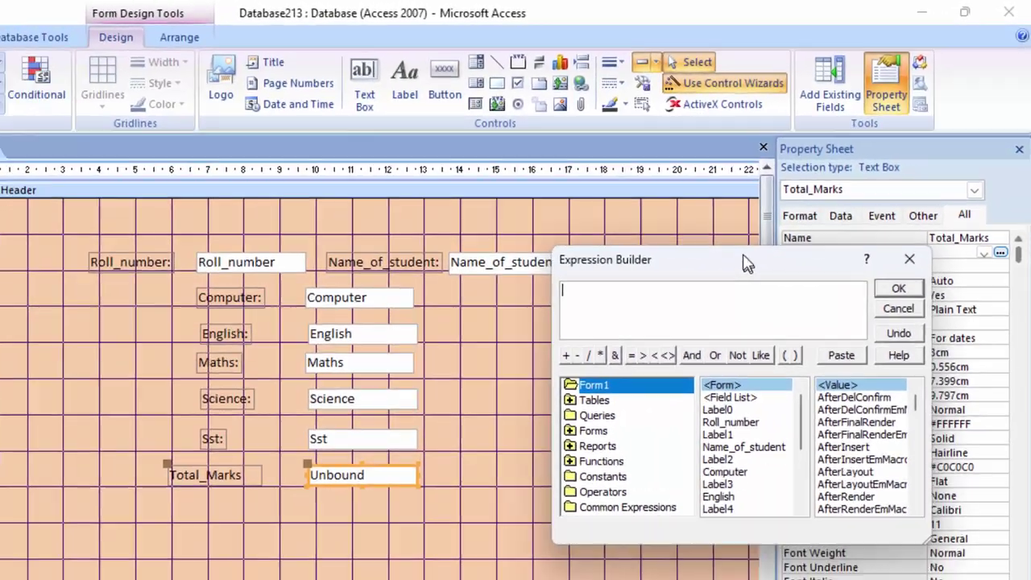
drag(745, 261, 638, 305)
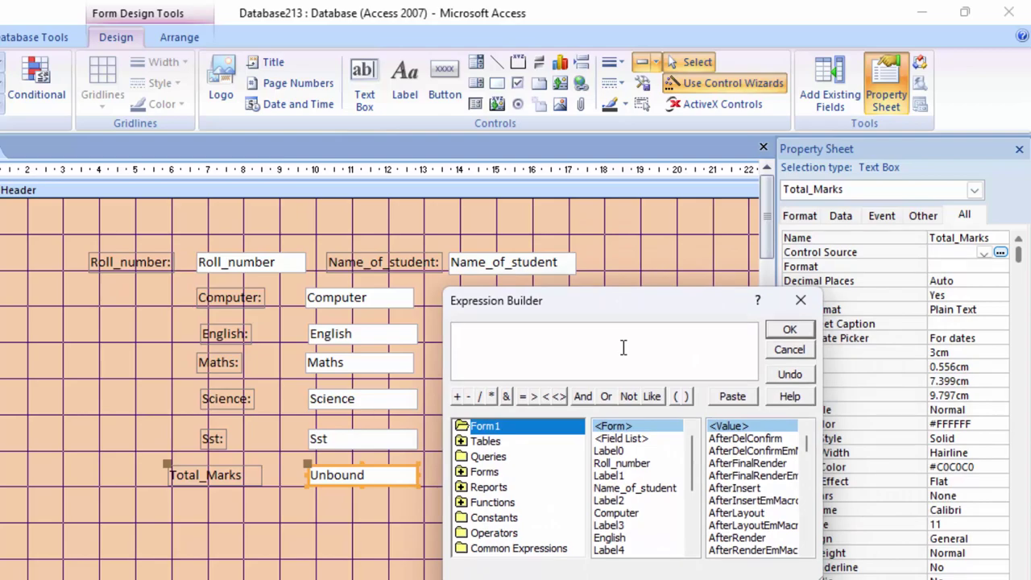
text([Computer])
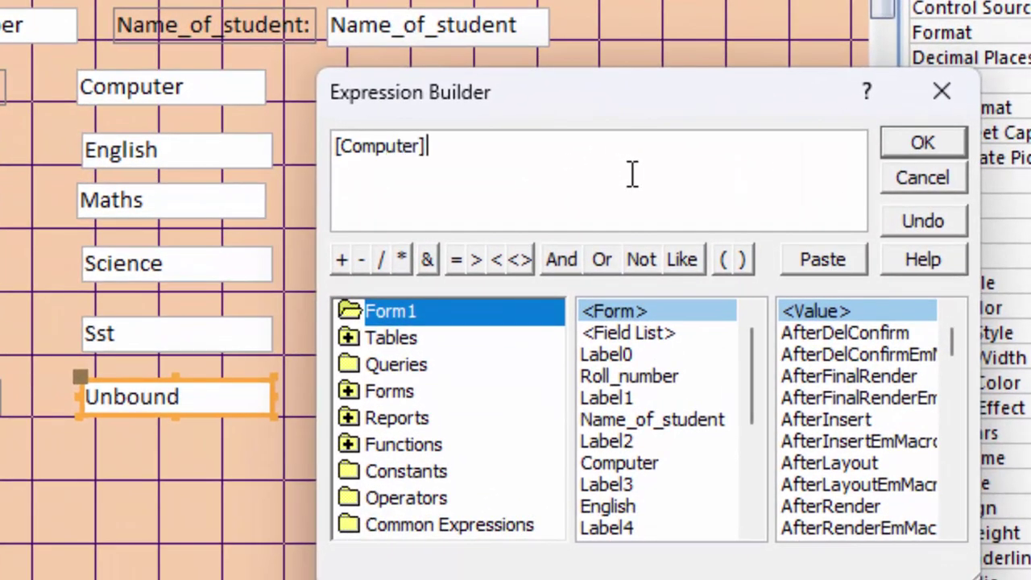
text( +[En)
text(gl)
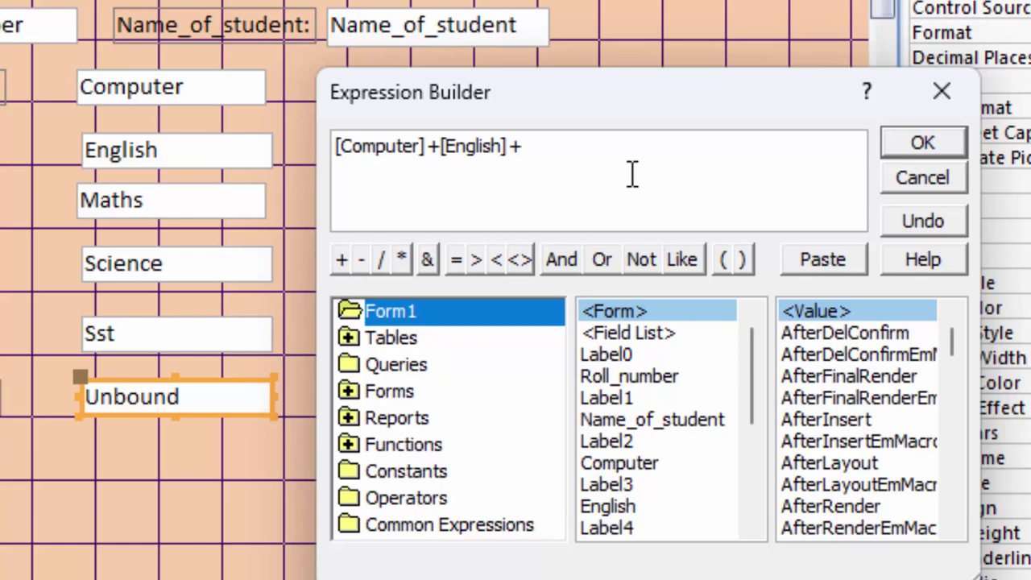
text([S)
text(cienc)
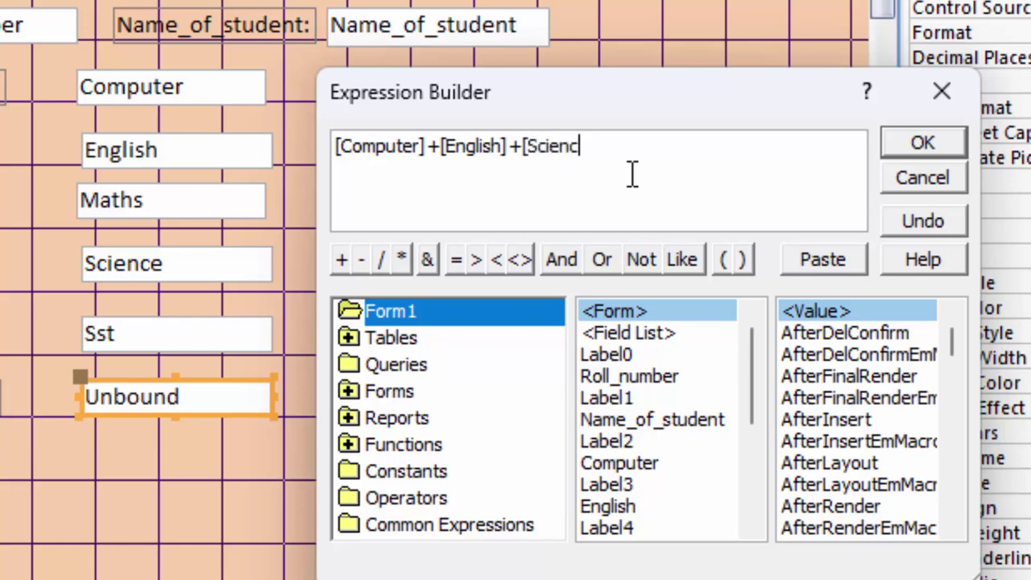
text(e]+)
text([sst)
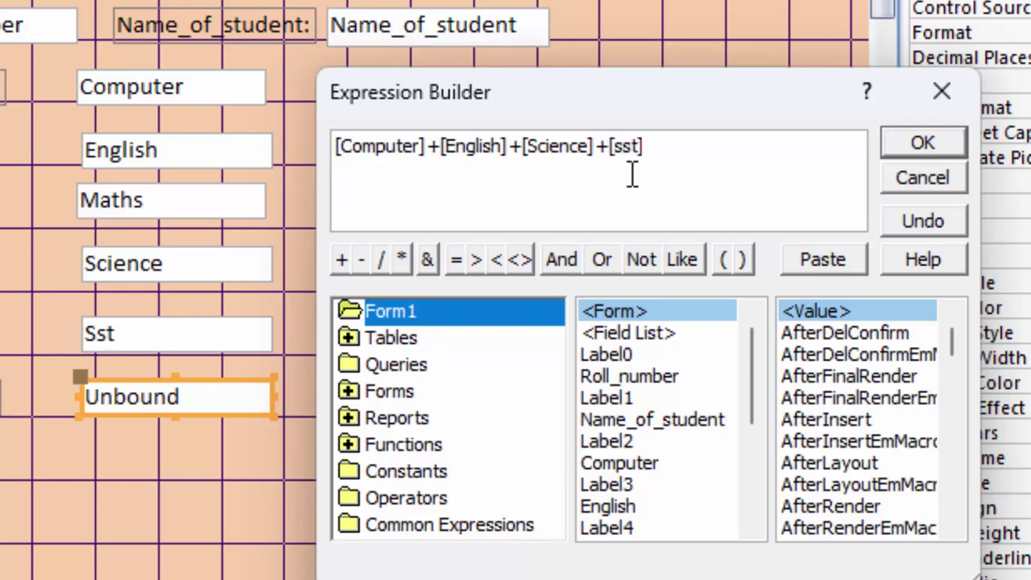
text(])
key(Right)
key(BackSpace)
text(S)
Accept the sum, check it in Form view, and widen the Total_Marks box to 8.476cm.
click(905, 150)
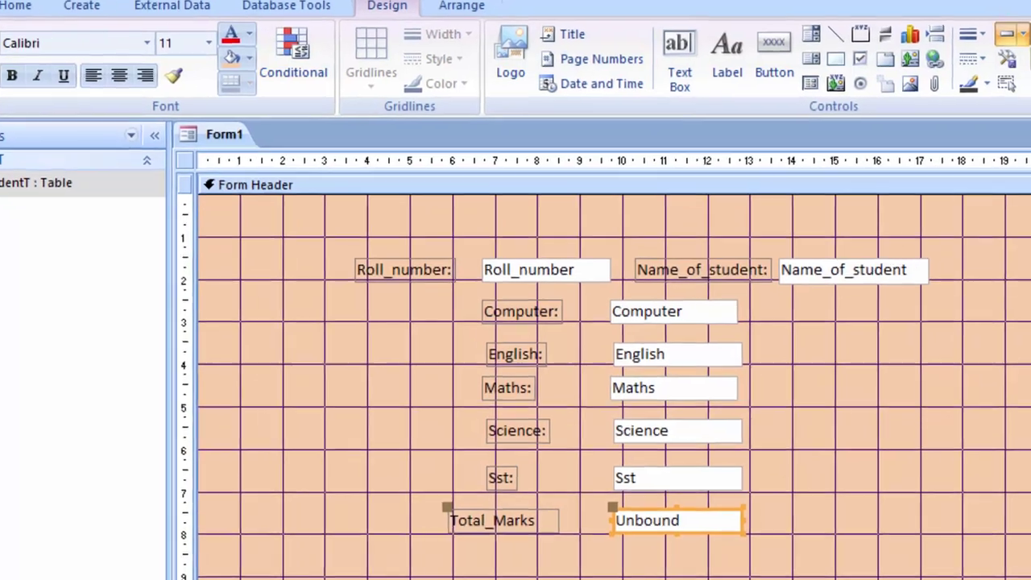
click(32, 78)
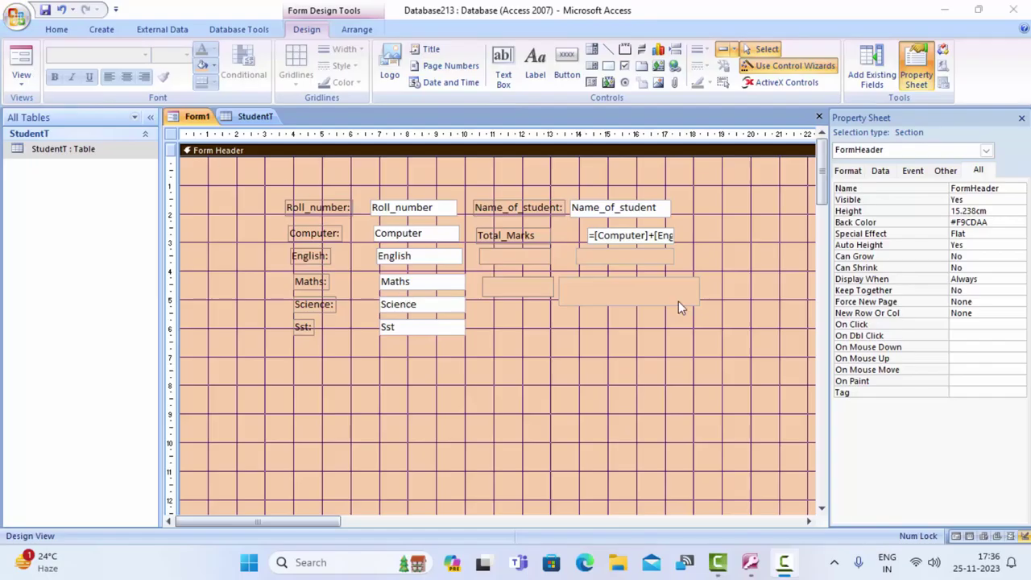
click(655, 231)
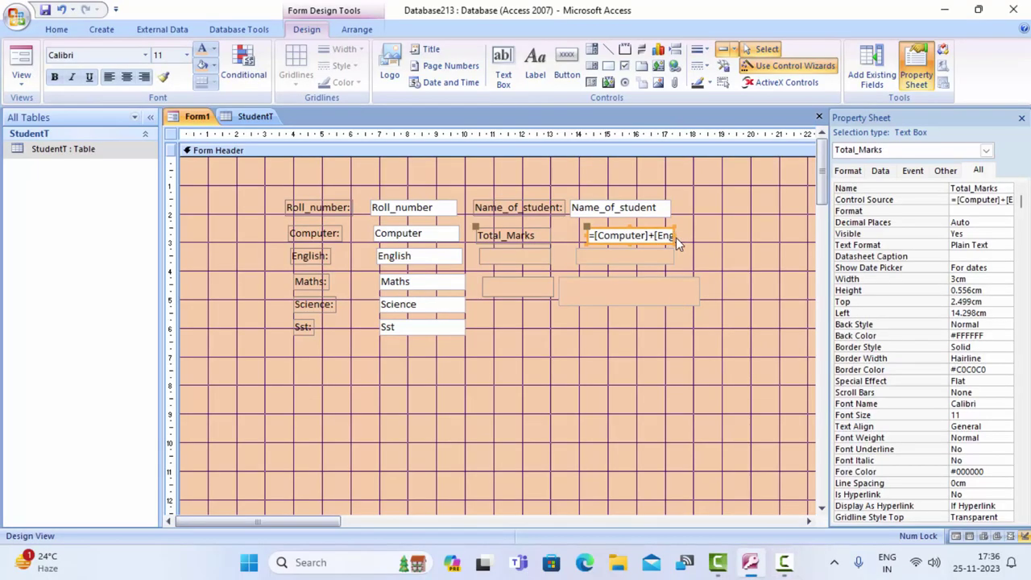
drag(676, 238, 761, 256)
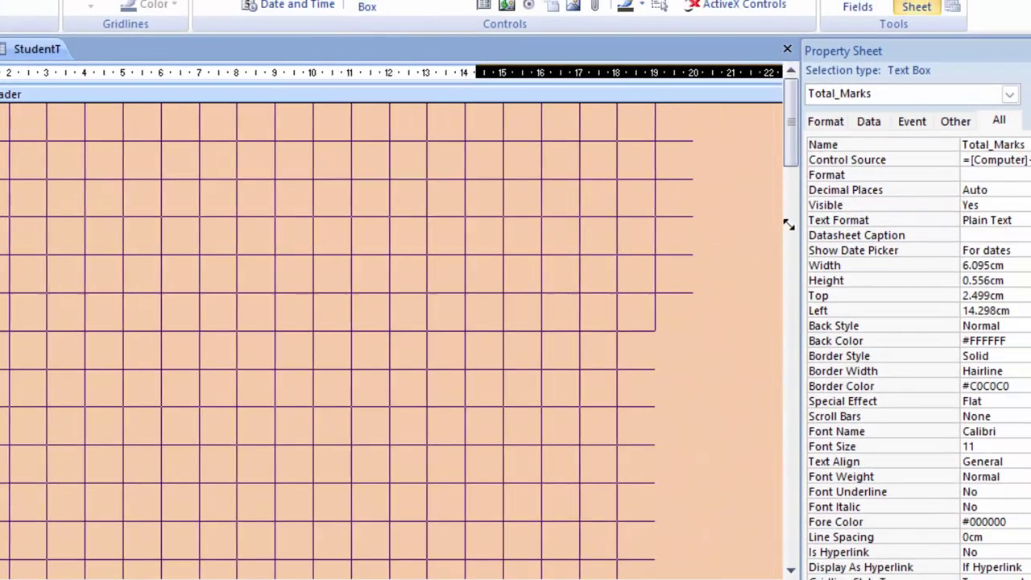
drag(788, 224, 752, 224)
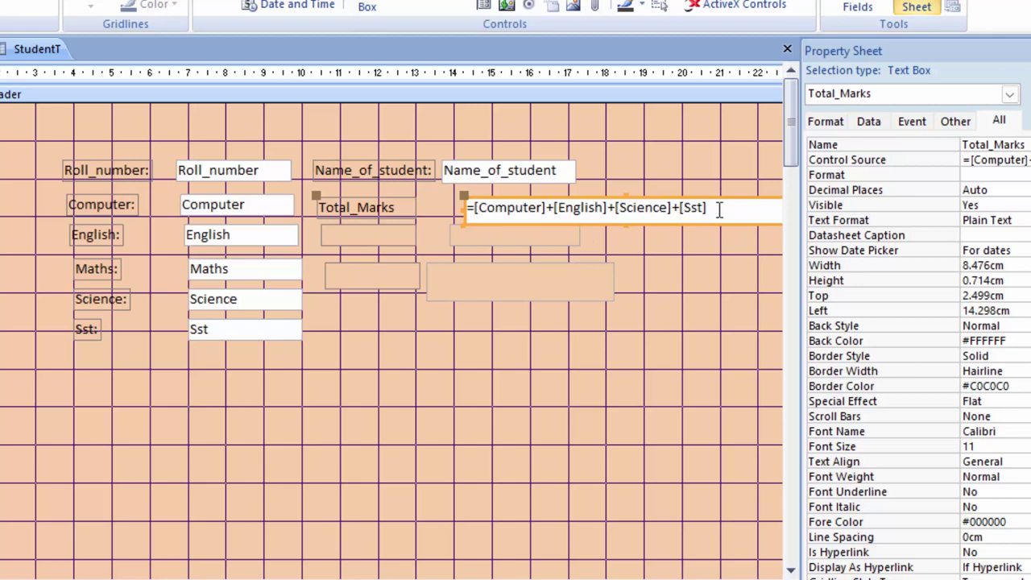
Append +[Maths] to the Total_Marks expression and view the new total of 331.
right_click(1020, 160)
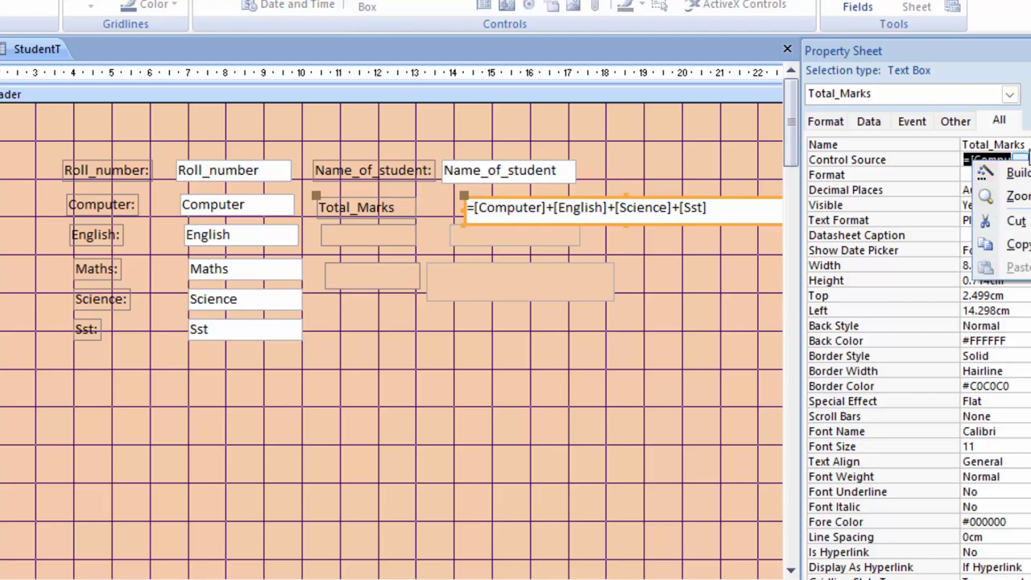
key(Escape)
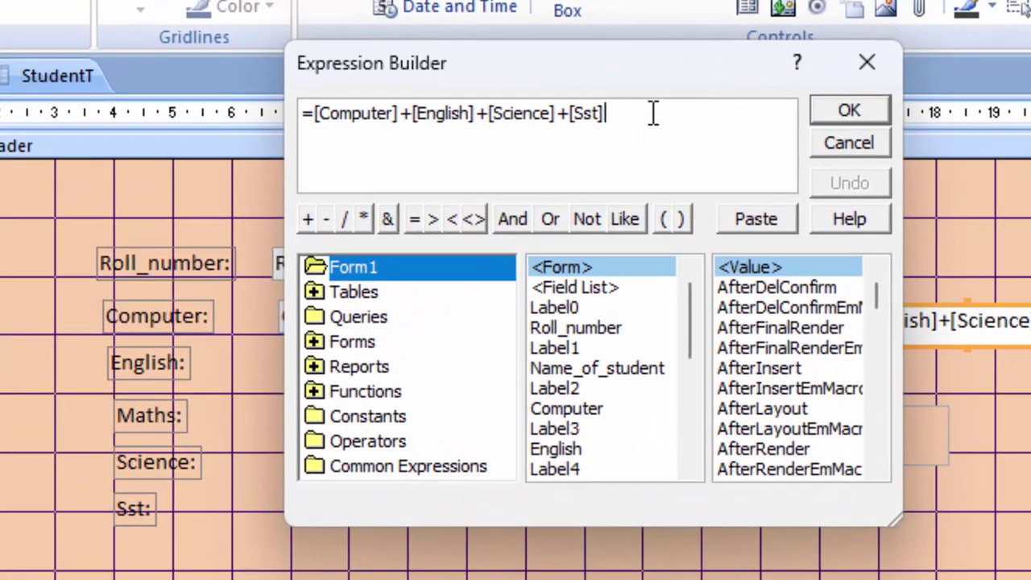
text(+[M)
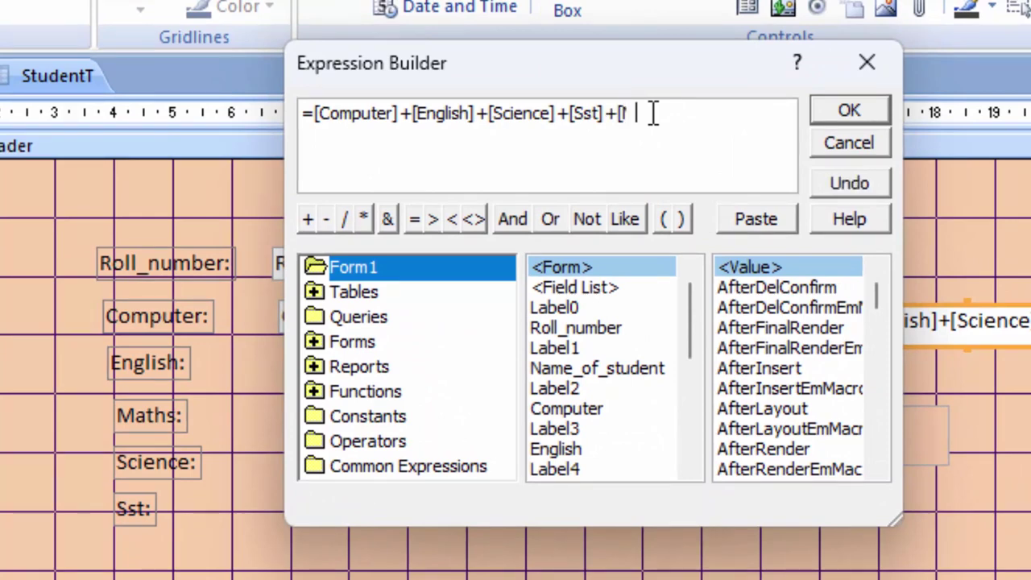
text(aths])
click(846, 111)
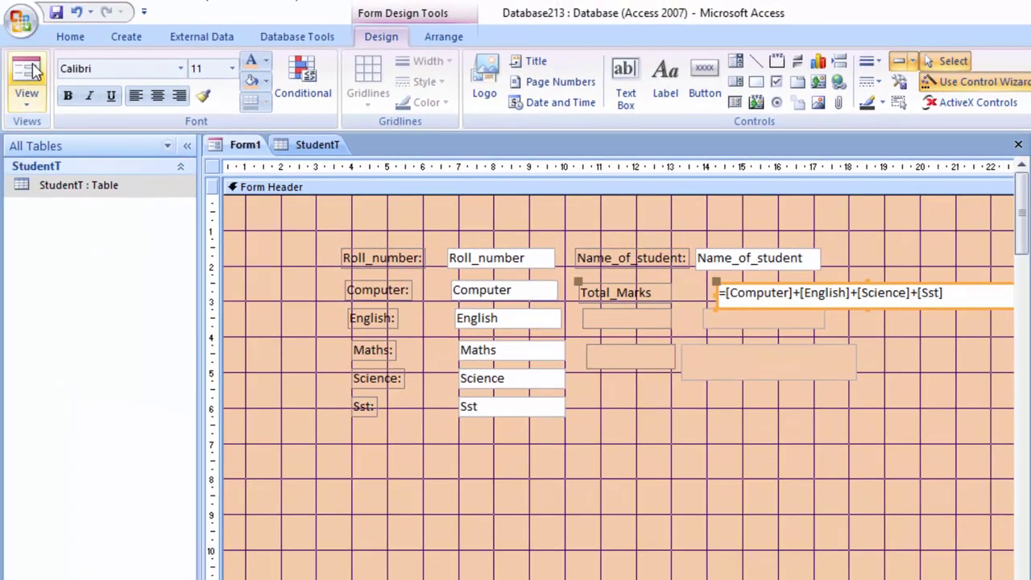
key(F5)
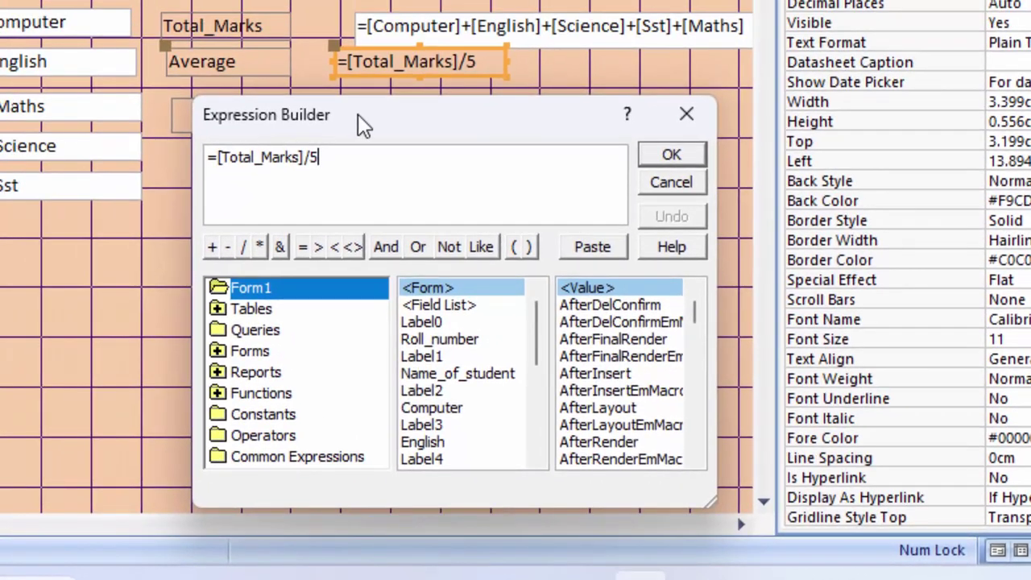
Accept the =[Total_Marks]/5 formula for the Average box.
drag(361, 114, 341, 116)
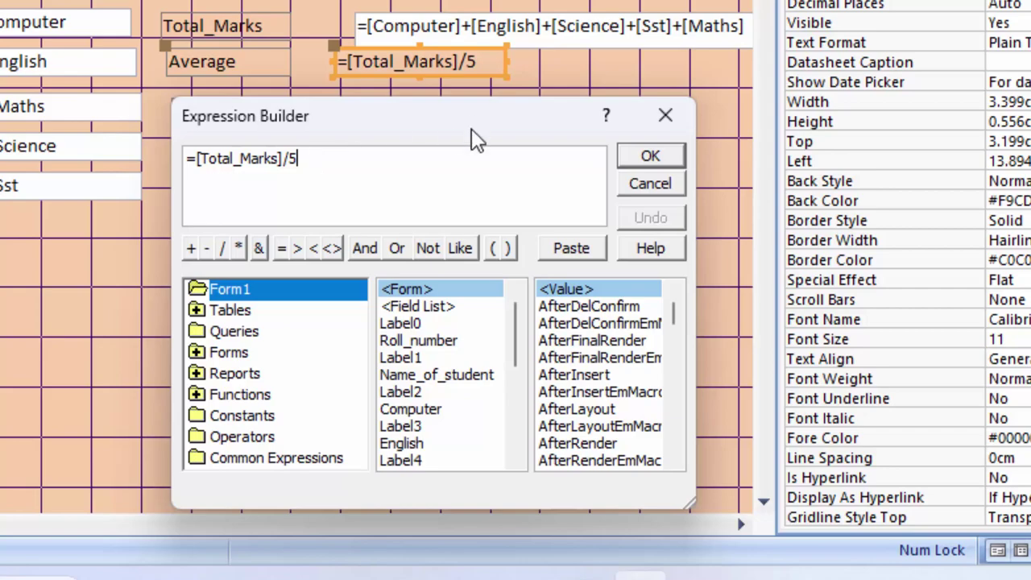
click(650, 157)
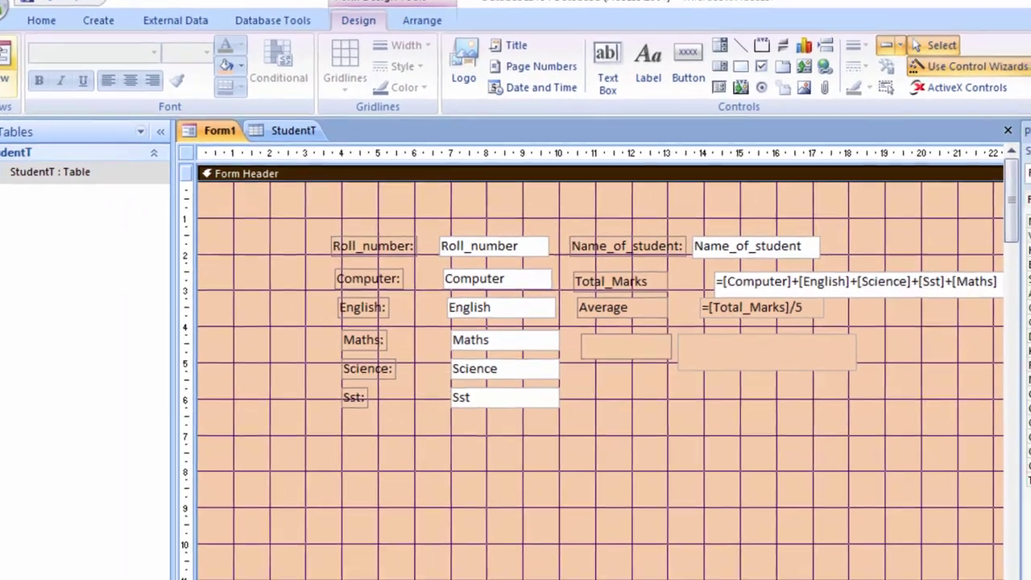
Check the average in Form view, then narrow the Total_Marks box and align it beside its label.
key(F5)
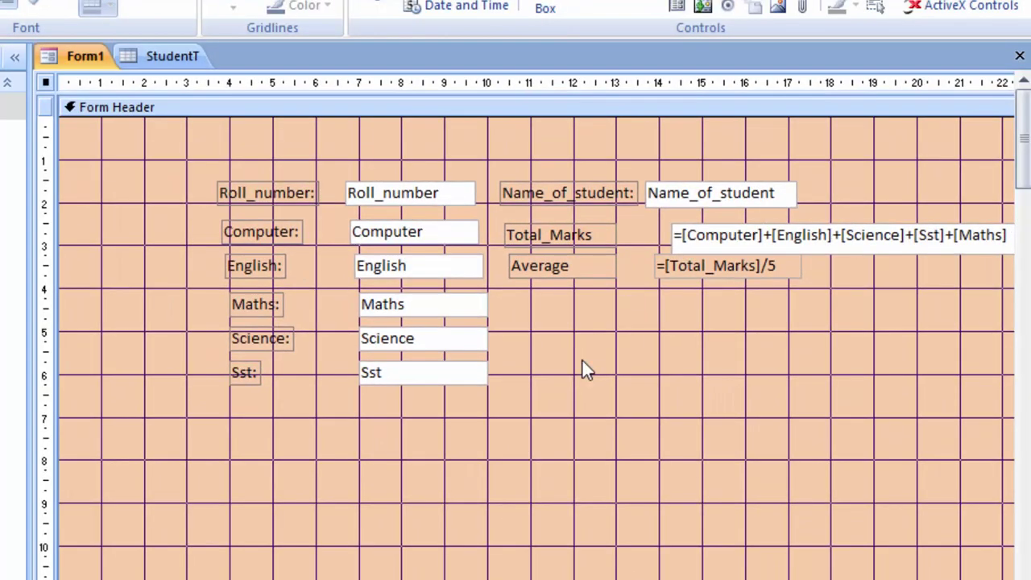
click(854, 250)
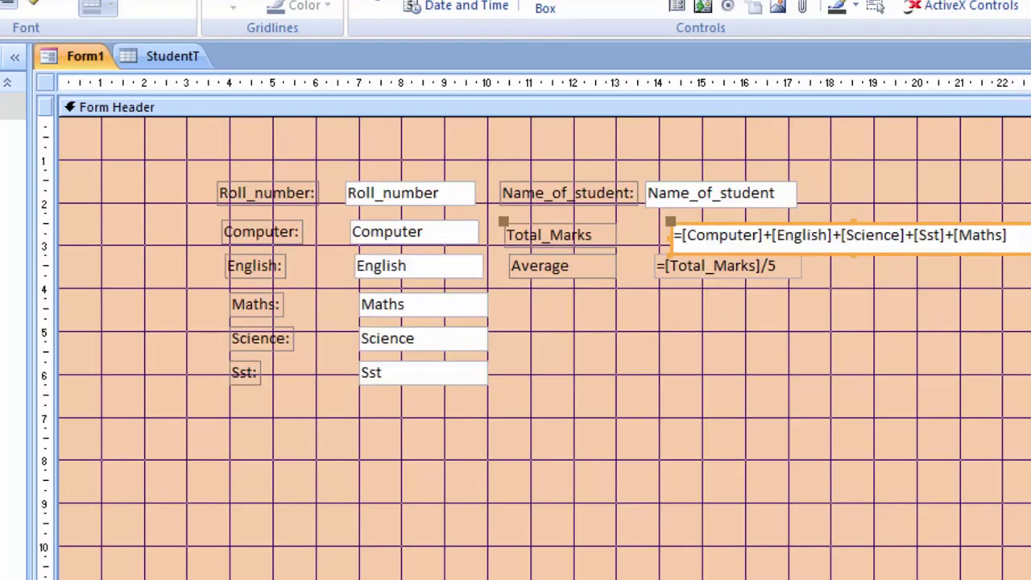
drag(1027, 242, 844, 241)
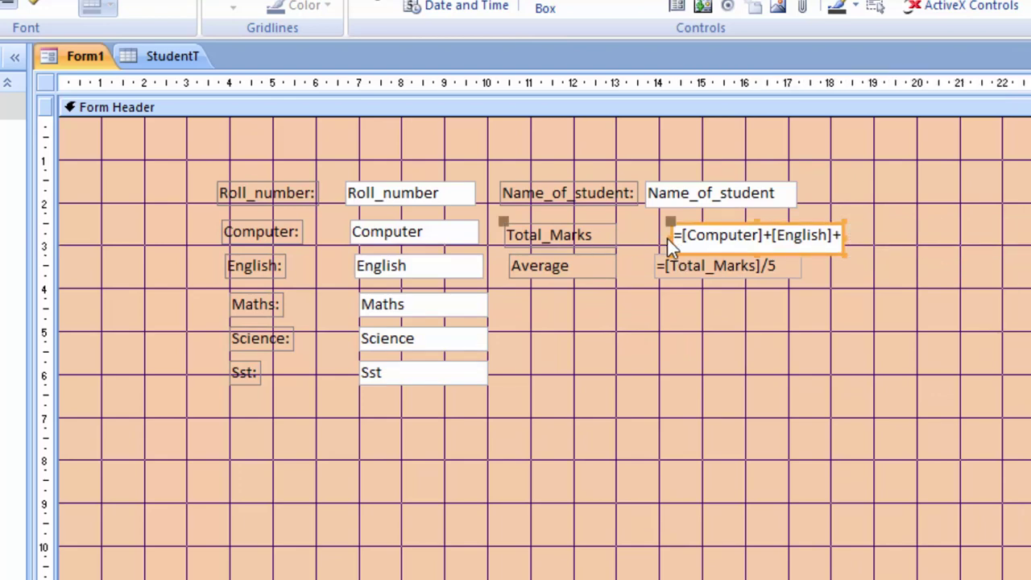
drag(667, 238, 637, 239)
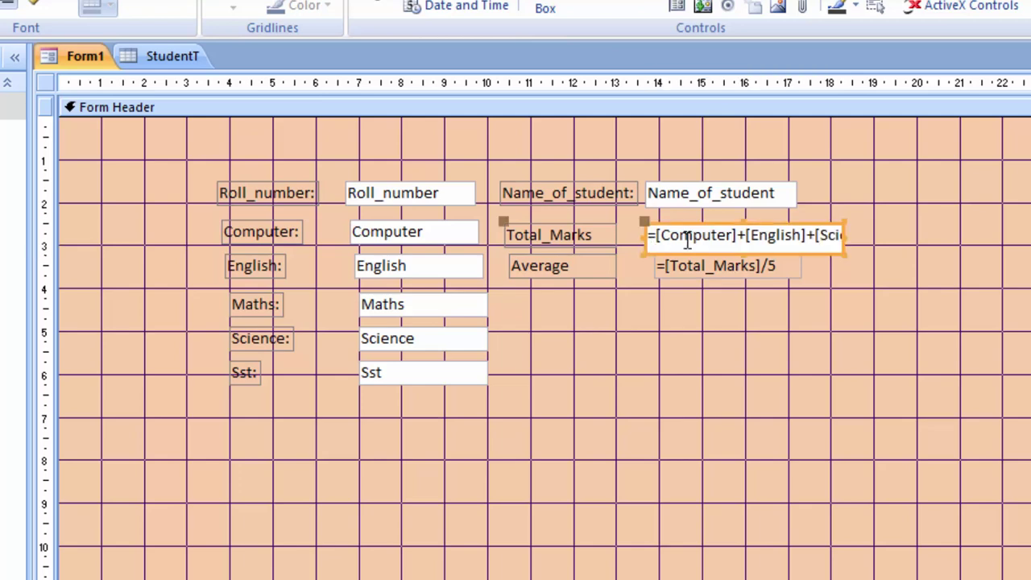
drag(717, 254, 716, 246)
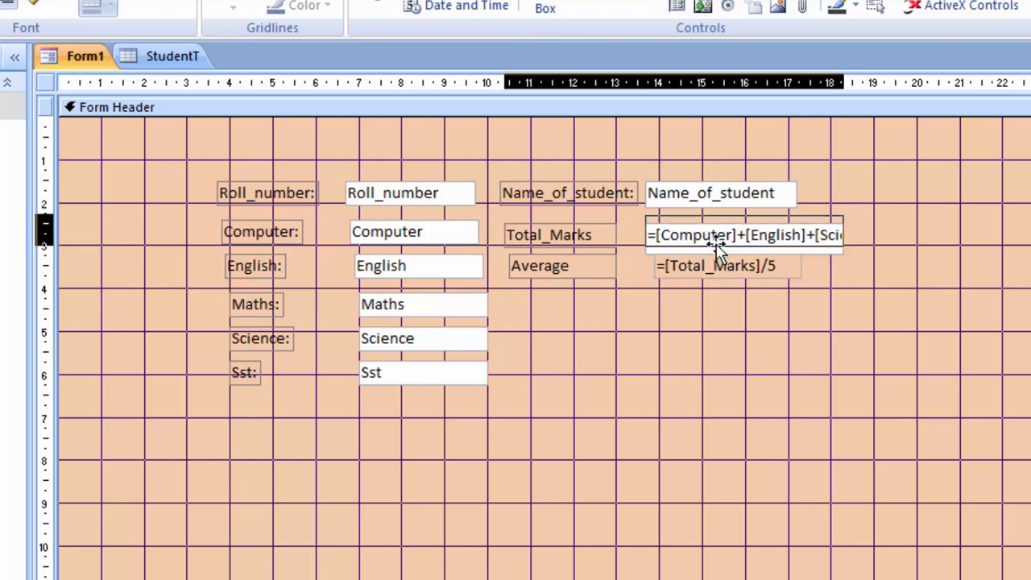
click(744, 270)
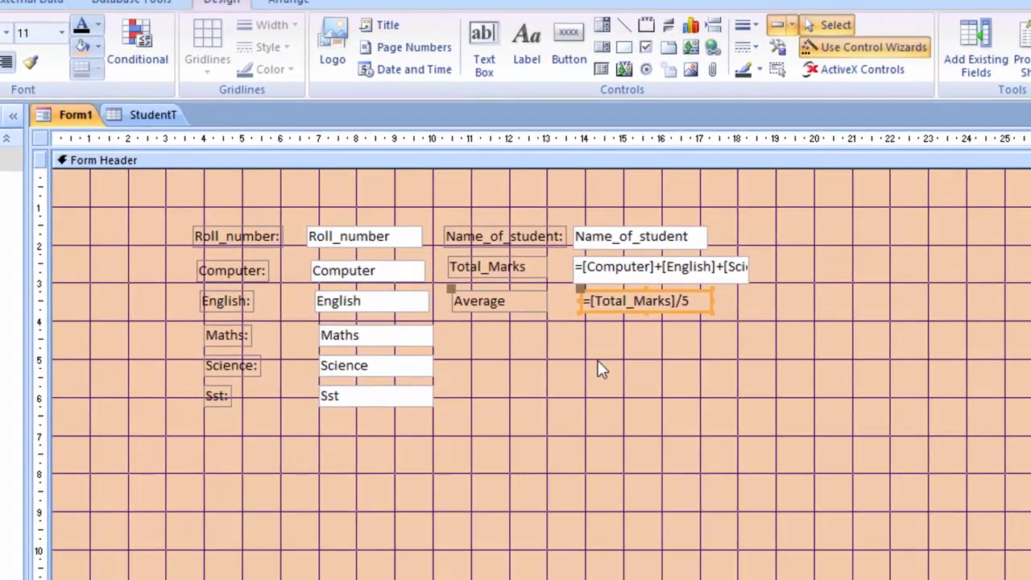
click(598, 360)
Draw a new text box below the Average row and widen its Text13 label.
click(483, 46)
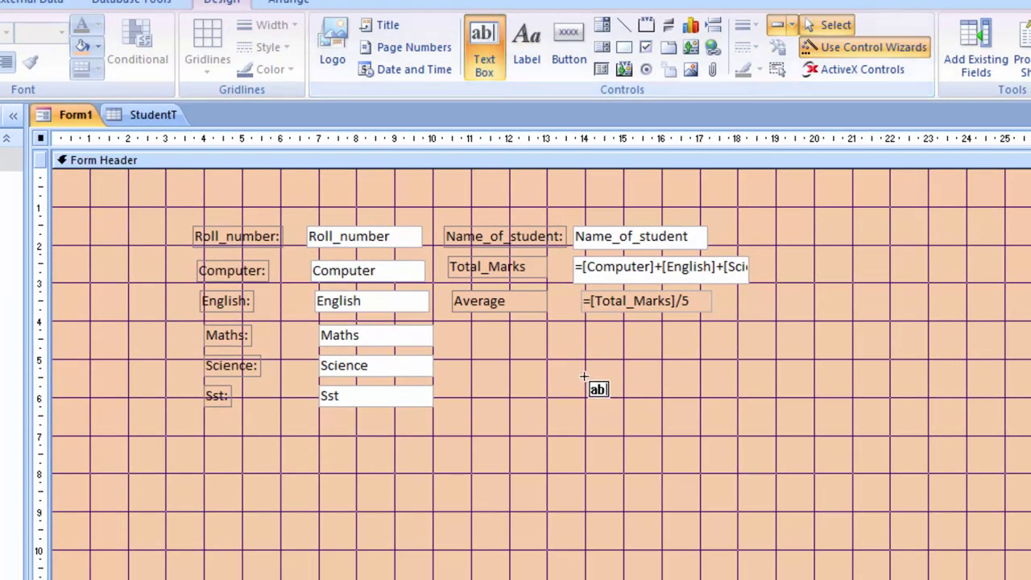
mouse_move(586, 330)
mouse_down()
mouse_move(701, 353)
mouse_move(734, 342)
mouse_move(739, 352)
mouse_up()
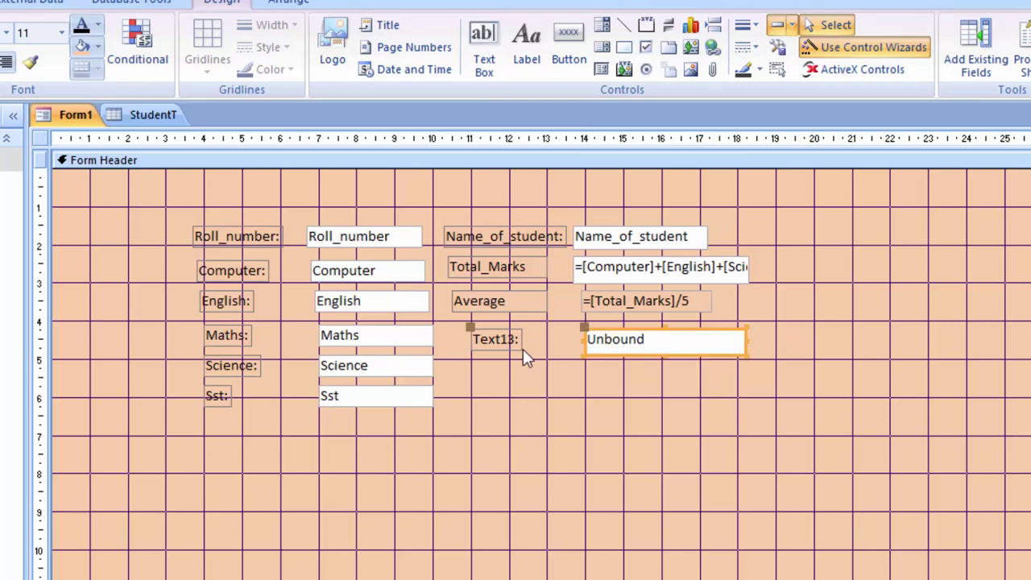
click(486, 346)
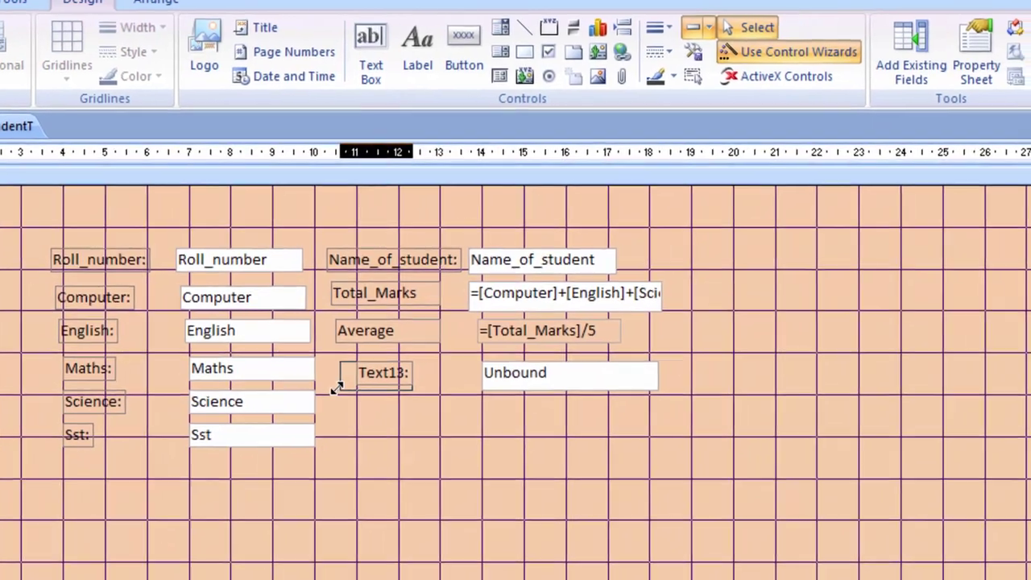
drag(424, 366, 409, 368)
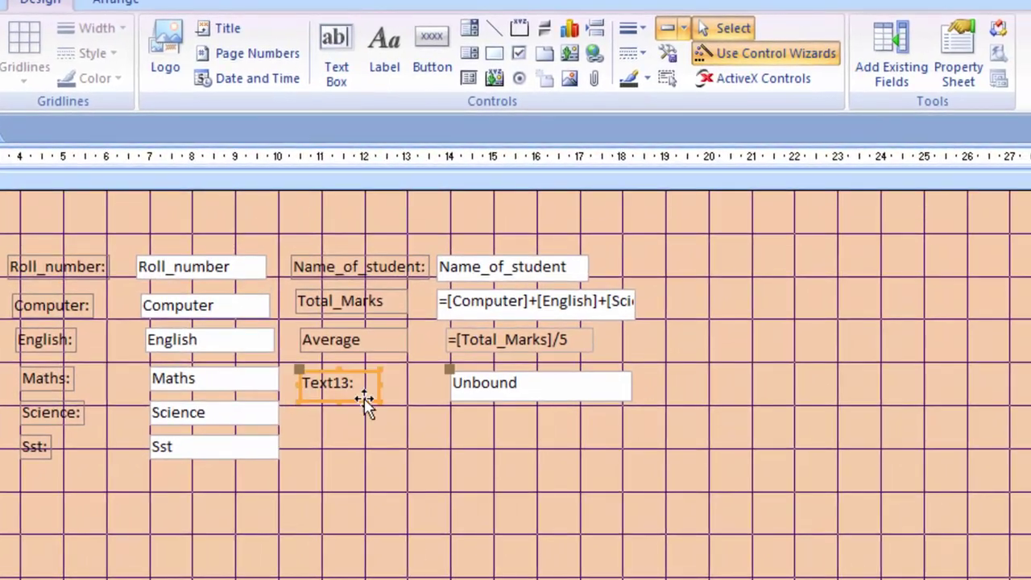
Change the new label's caption from Text13: to Grade.
click(945, 52)
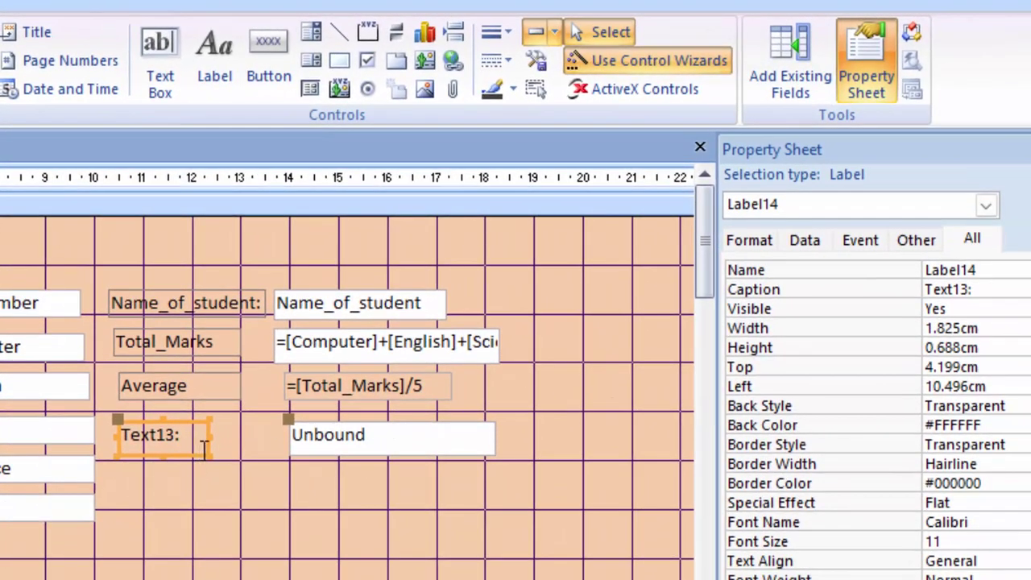
drag(207, 456, 240, 448)
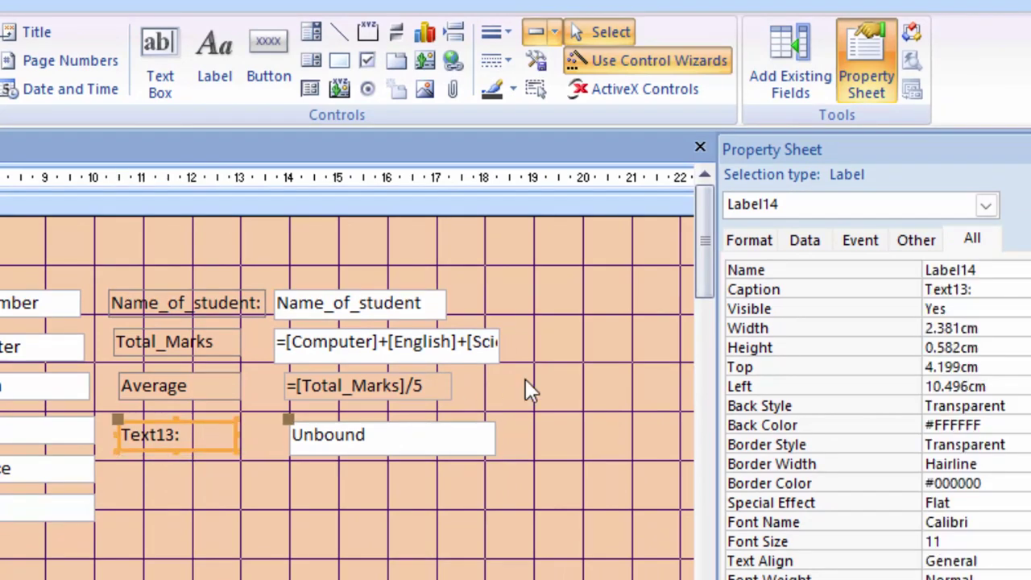
drag(989, 289, 897, 276)
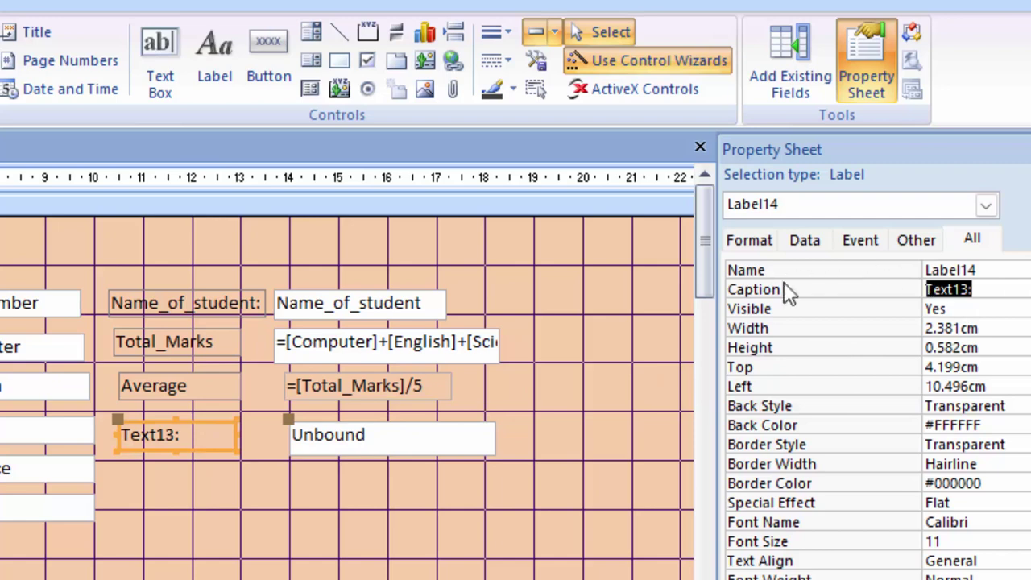
key(Delete)
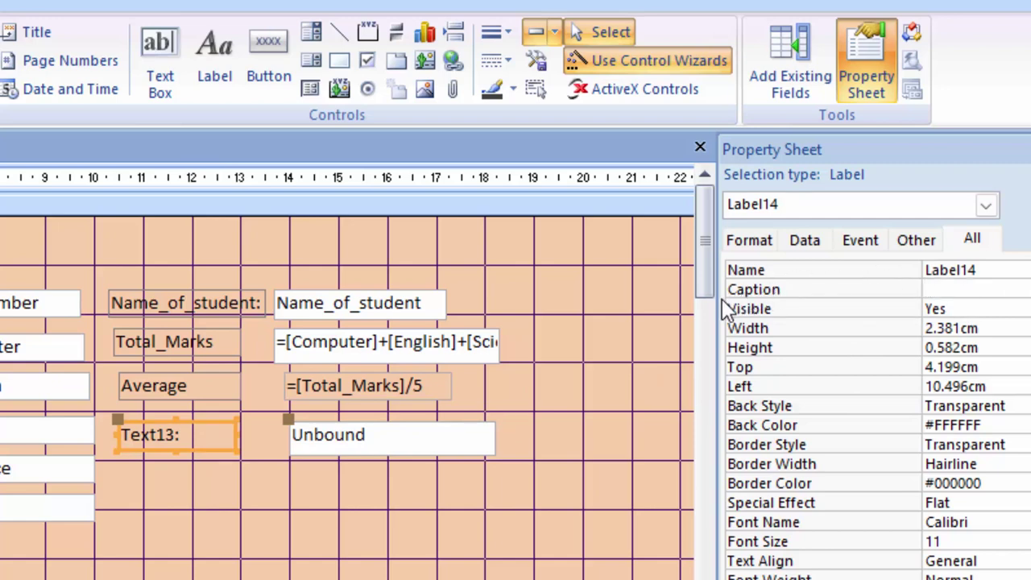
text(Gra)
text(de)
click(326, 526)
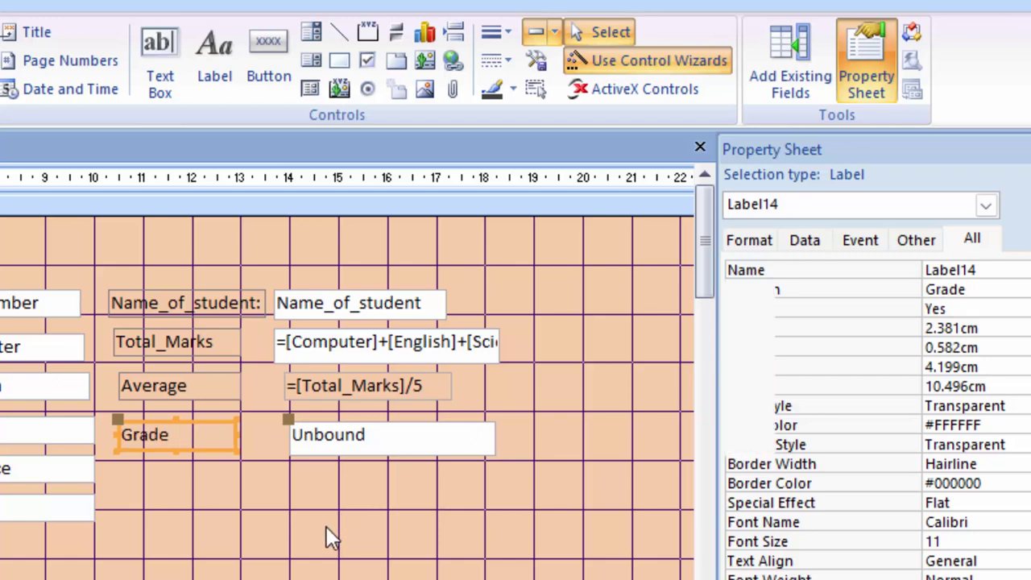
Rename the new text box from Text13 to Grade.
click(409, 449)
click(978, 270)
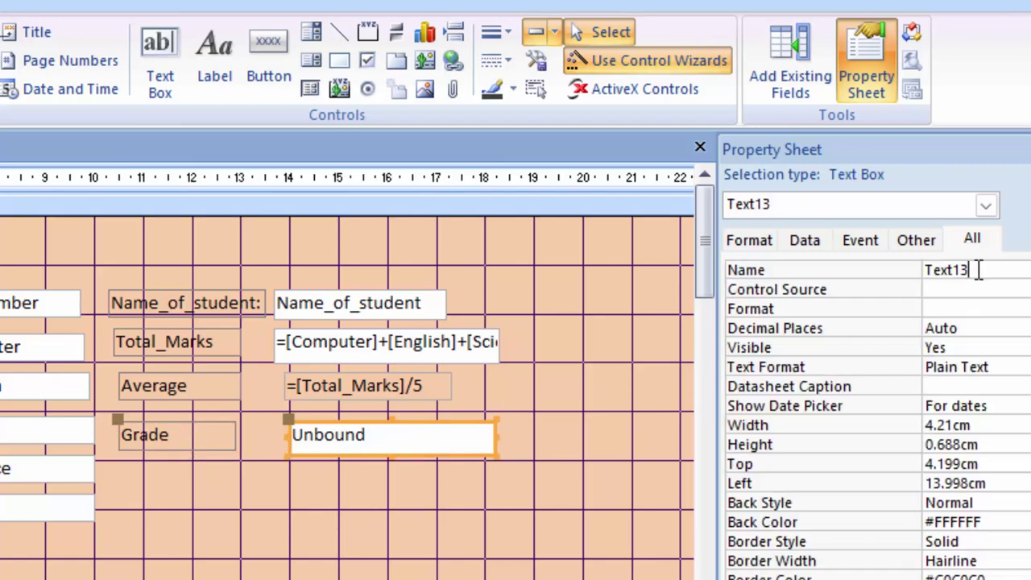
double_click(978, 270)
key(BackSpace)
text(Gra)
text(de)
Open the Expression Builder for the Grade box's Control Source and move it below the form fields.
click(975, 290)
click(1020, 290)
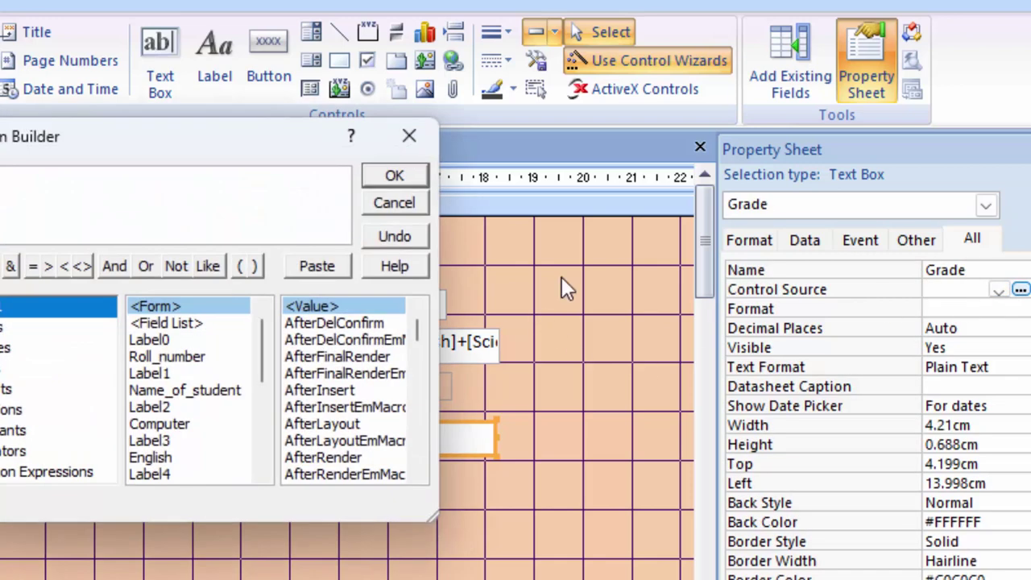
drag(217, 147, 258, 180)
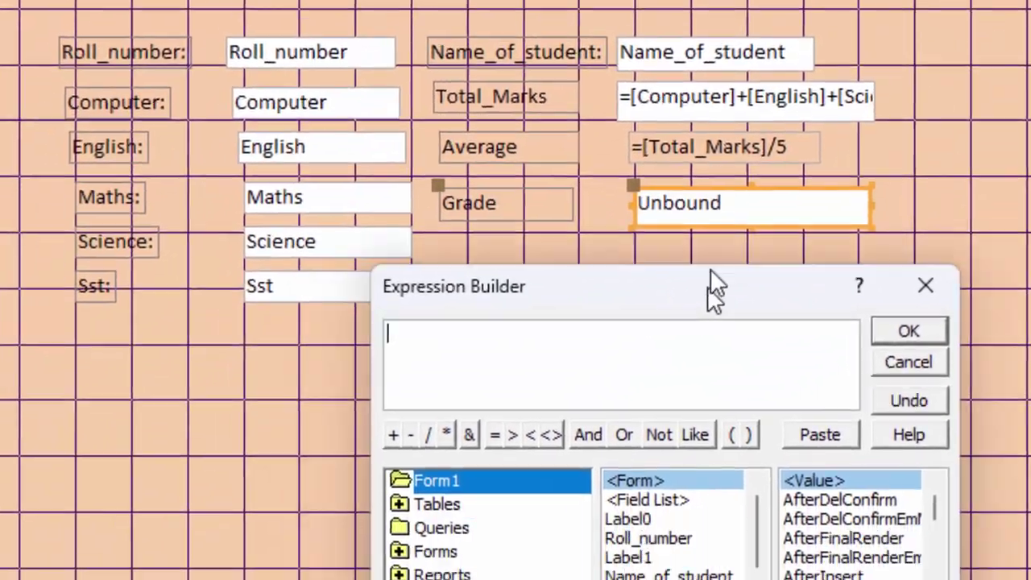
drag(519, 379, 765, 208)
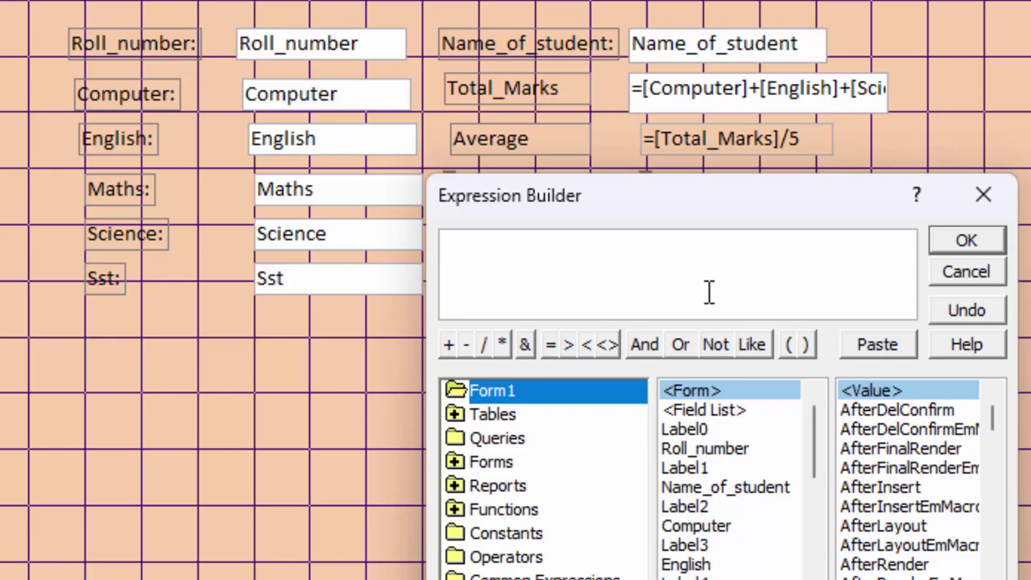
Type a nested iif on [Average]: S at 85, A 75, B 65, C 55, D 50, else failed.
text(=iif)
text(([)
text(Average)
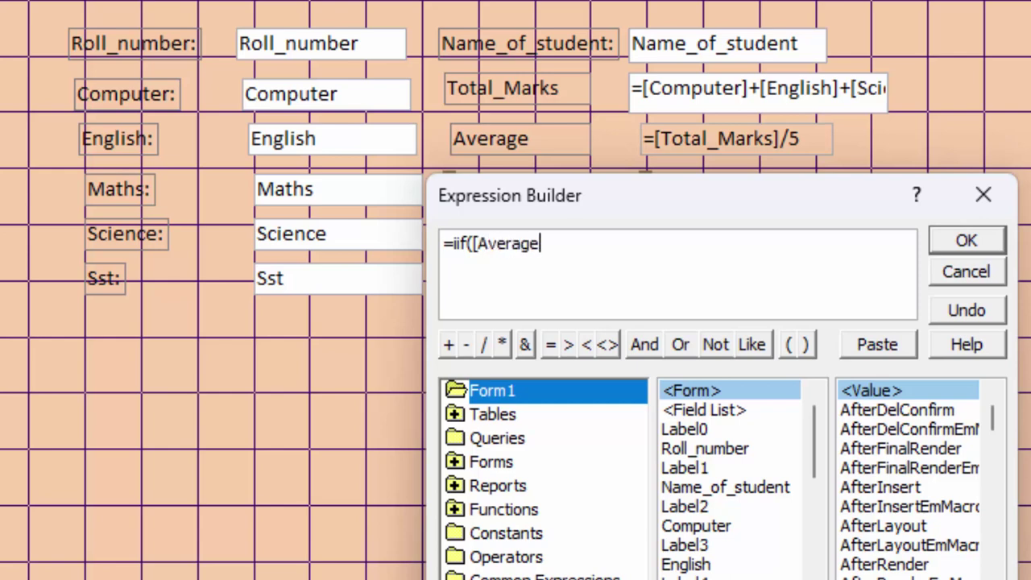
text(]>=)
text(85, )
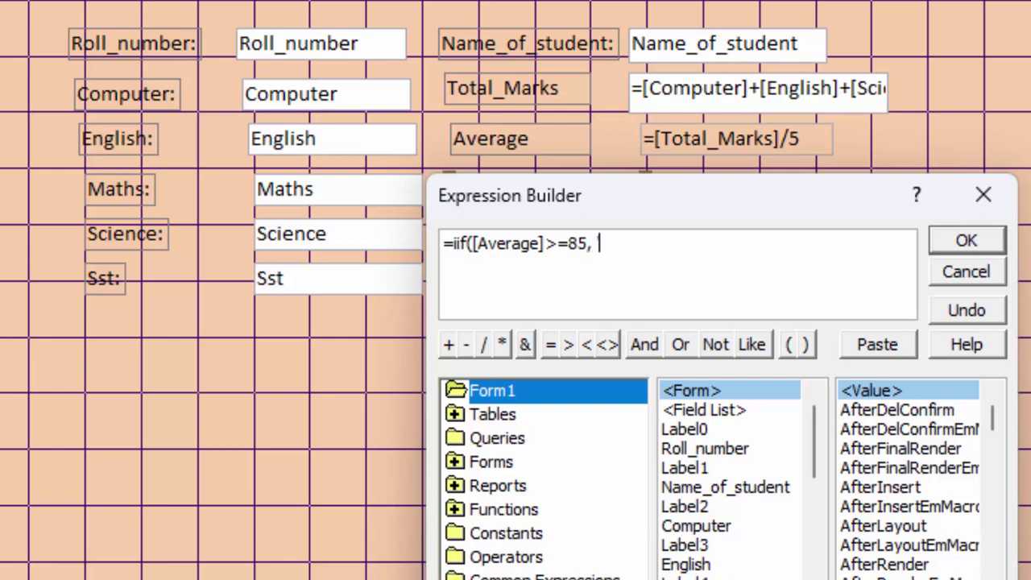
text(S)
text(,)
text(iif()
text([)
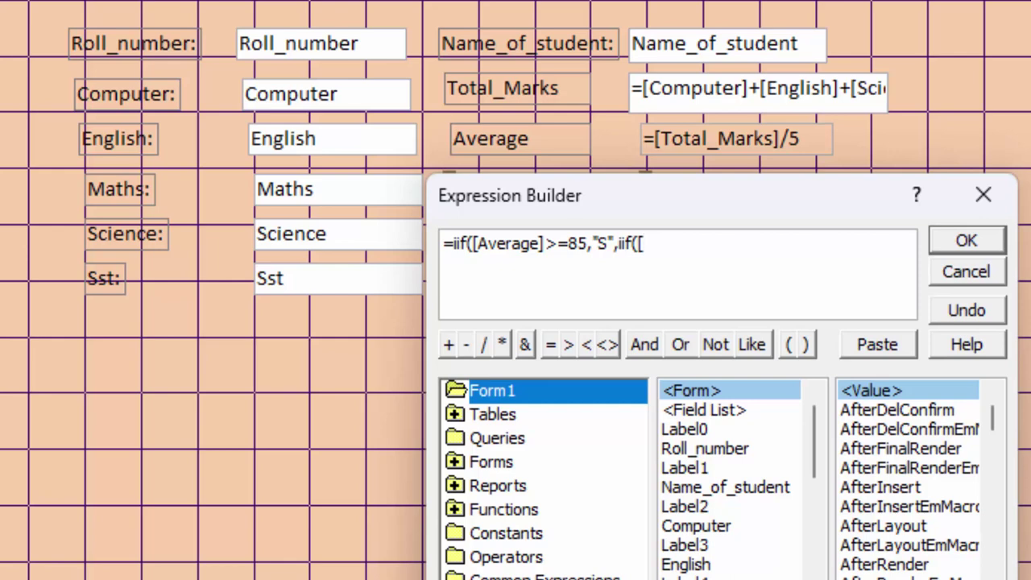
text(A)
text(verage])
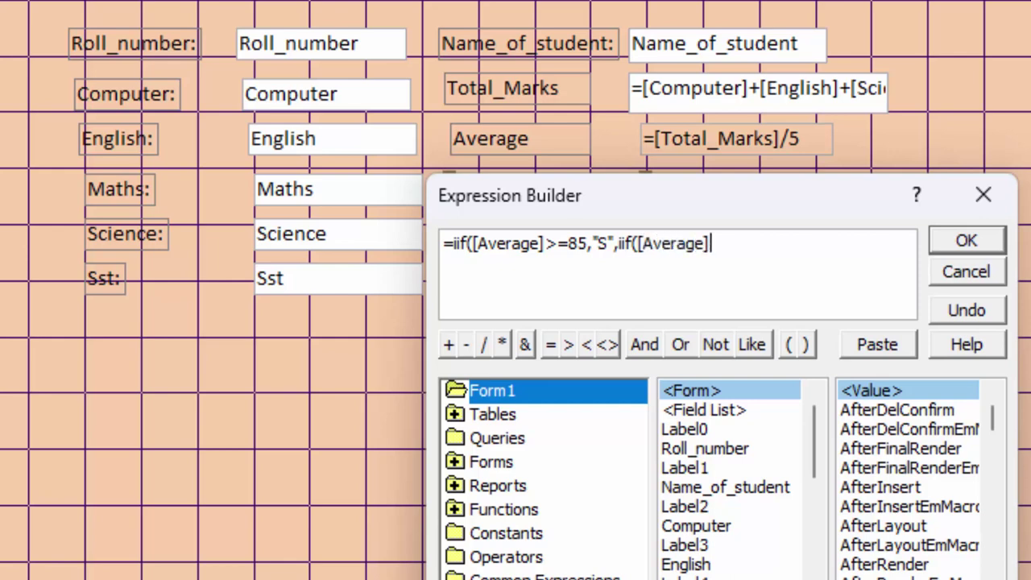
text(>=)
text(75,)
text(")
text(A)
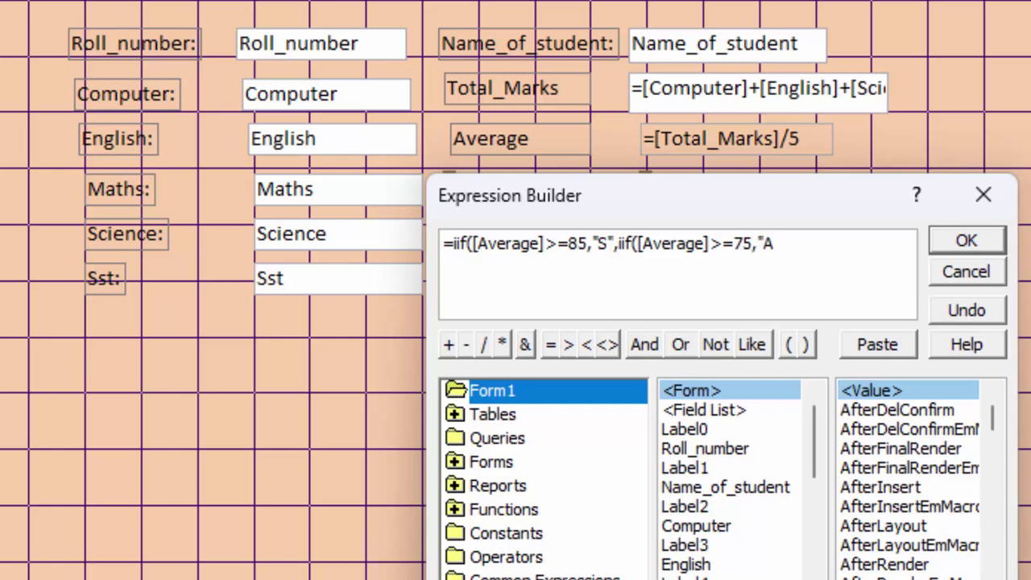
text(",ii)
text(f( )
text(Average)
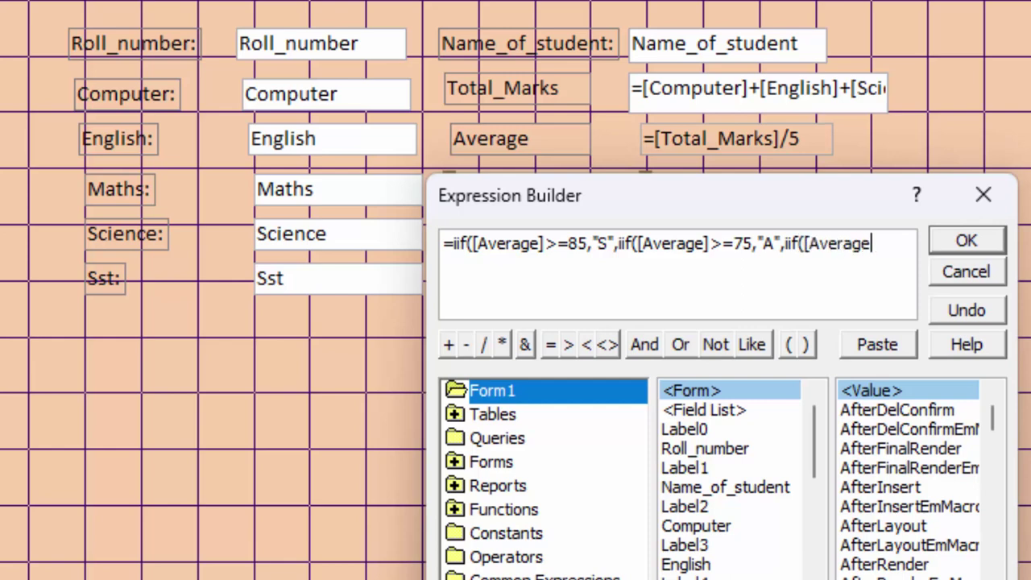
text(]>+)
key(BackSpace)
text(=)
text(6)
text(5,"B)
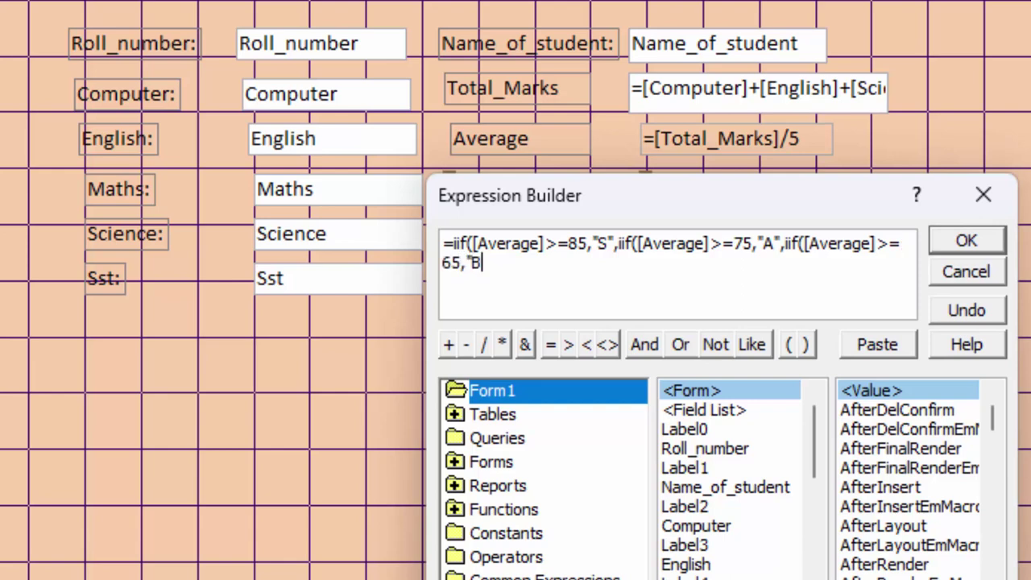
text(",iif)
text(([)
text(Ave)
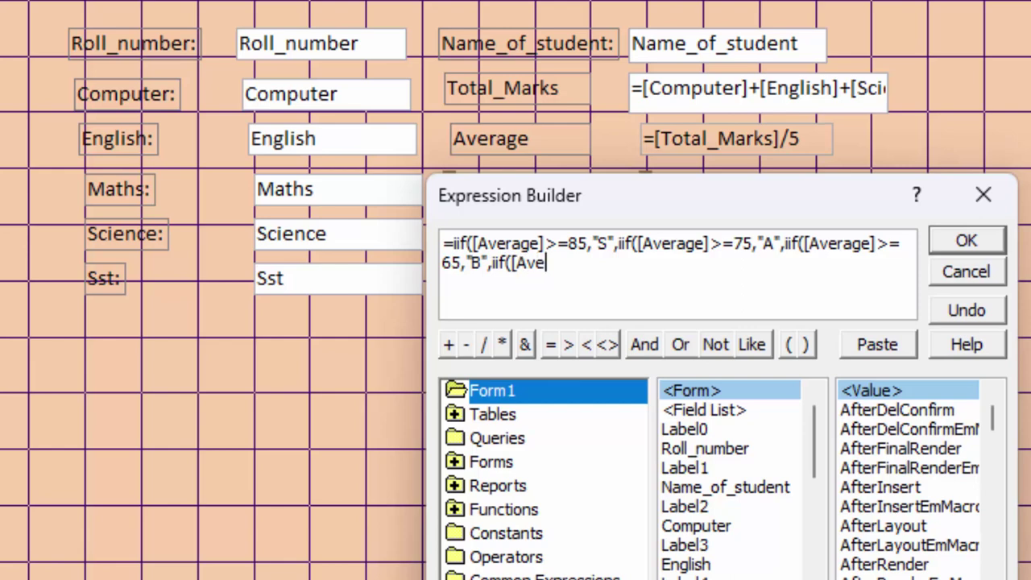
text(rage]>)
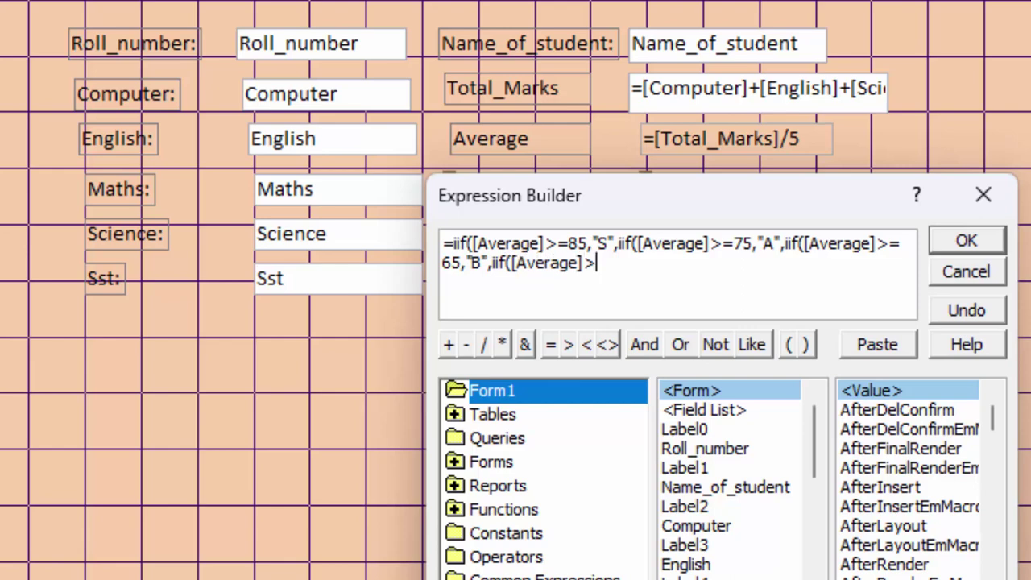
text(=)
text(55,")
text(C",i)
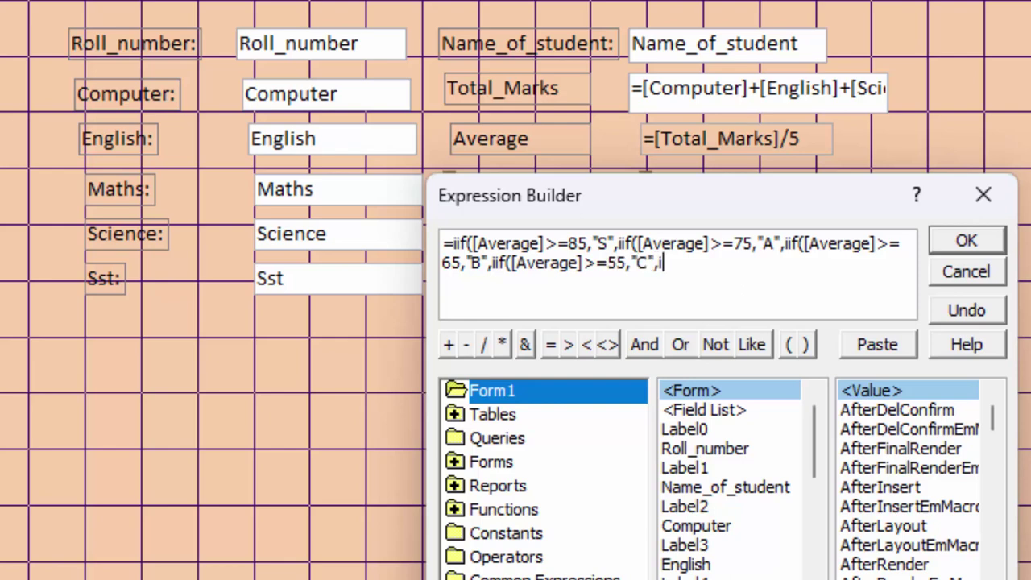
text(if([)
text(A)
text(verage])
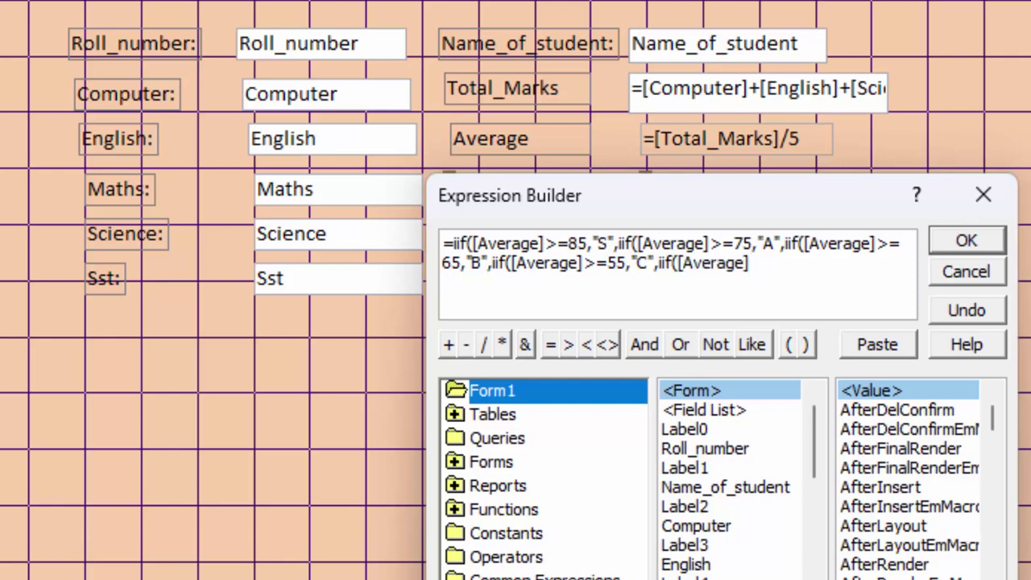
text(>=)
text(50)
text(,")
text(D",")
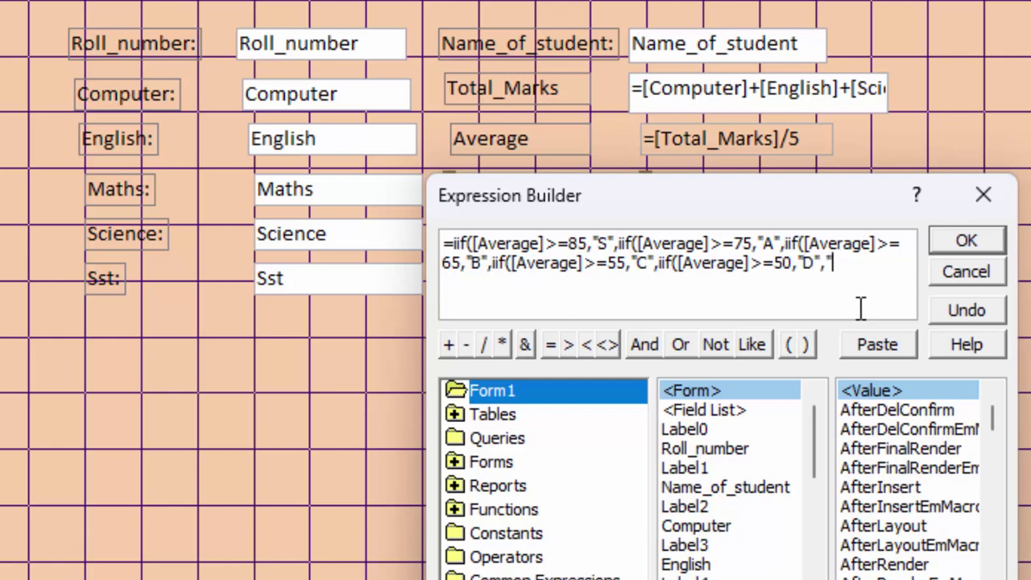
text(failed")
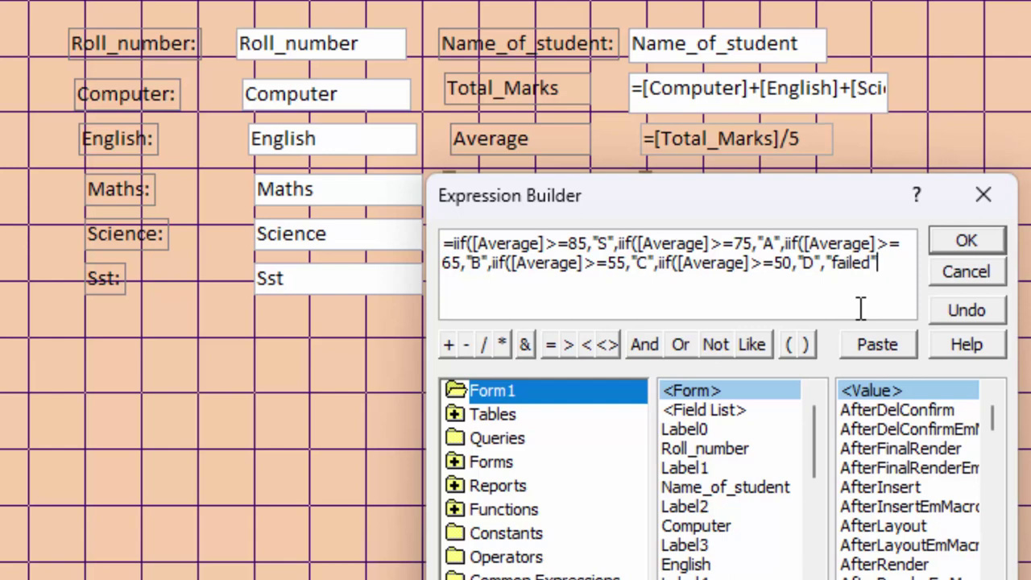
Capitalise Failed, add the closing brackets, and accept the Grade expression.
click(841, 264)
key(BackSpace)
text(F)
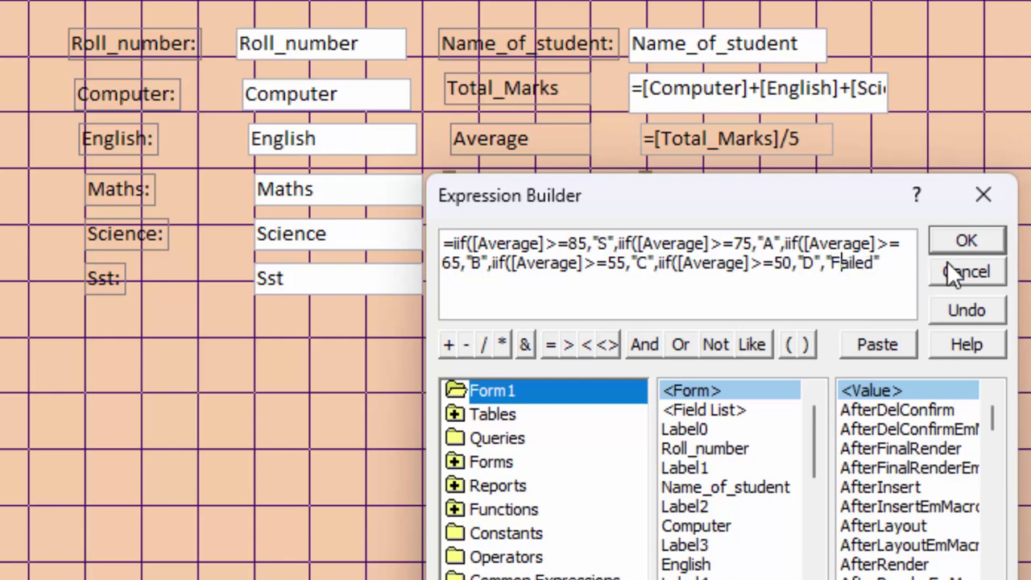
click(902, 265)
text())))))
text())
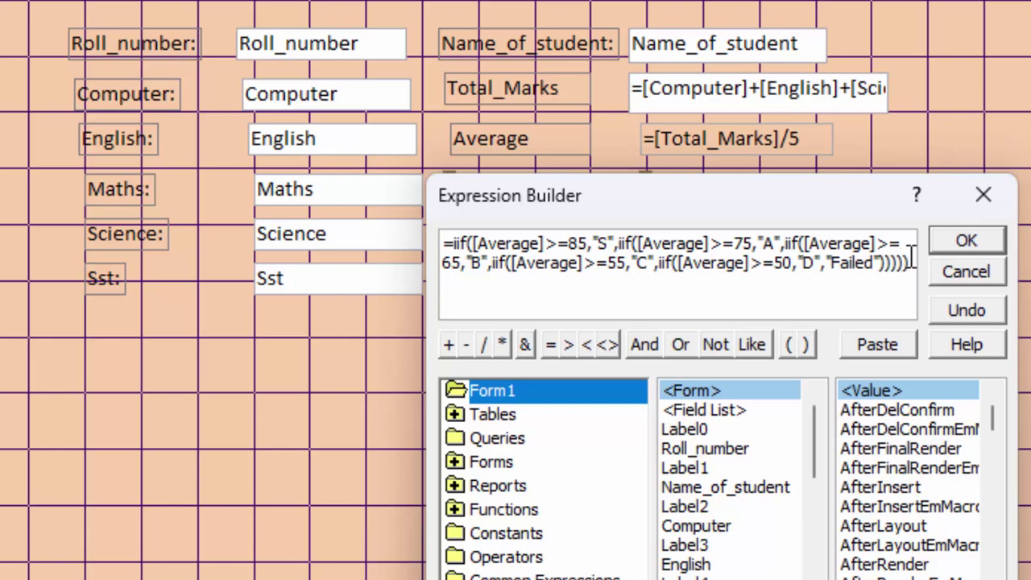
click(964, 244)
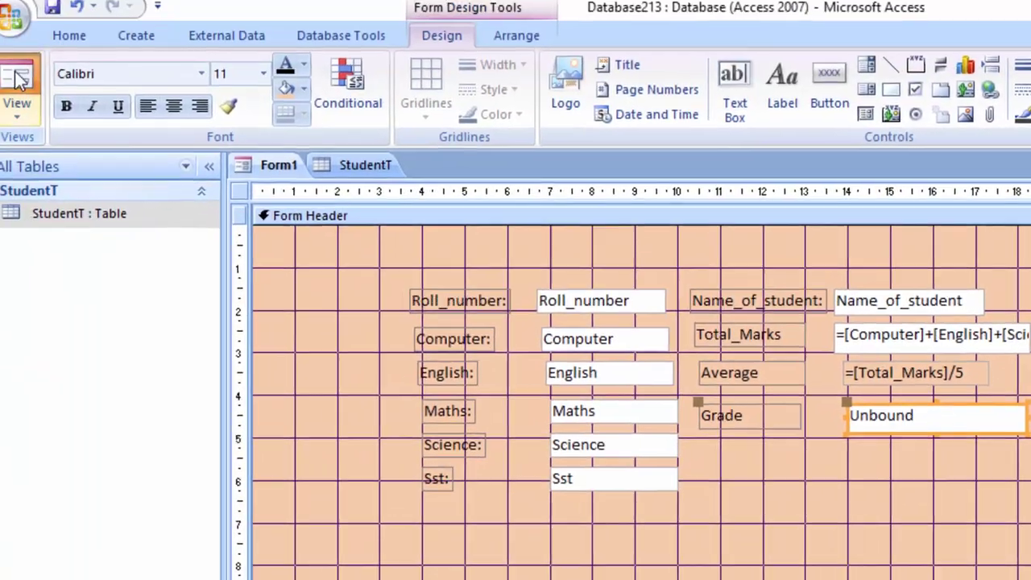
View record 1 in Form view showing Total_Marks 331, Average 66.2 and Grade B.
click(20, 79)
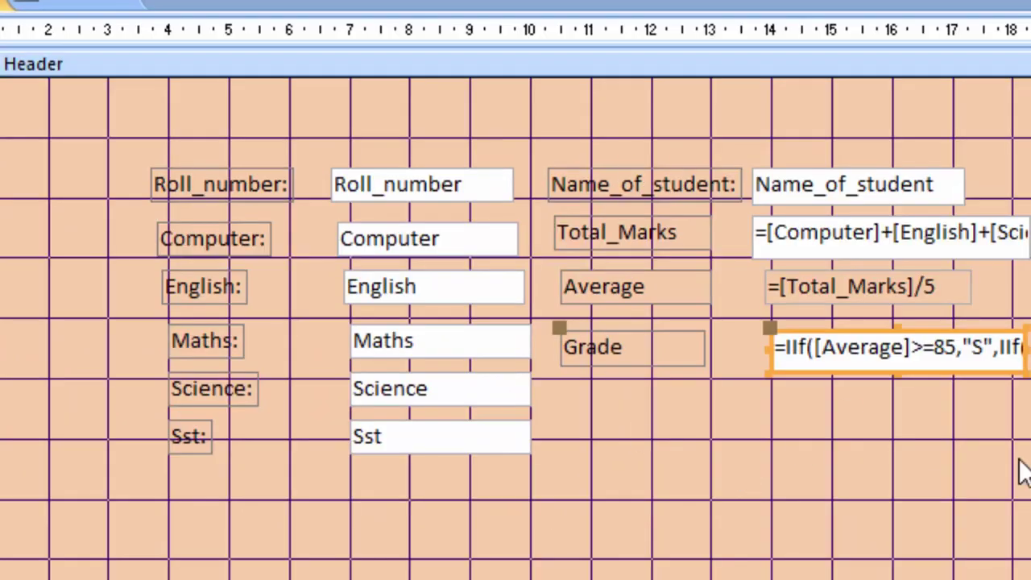
mouse_move(1008, 492)
mouse_down()
mouse_move(373, 204)
mouse_move(221, 163)
mouse_up()
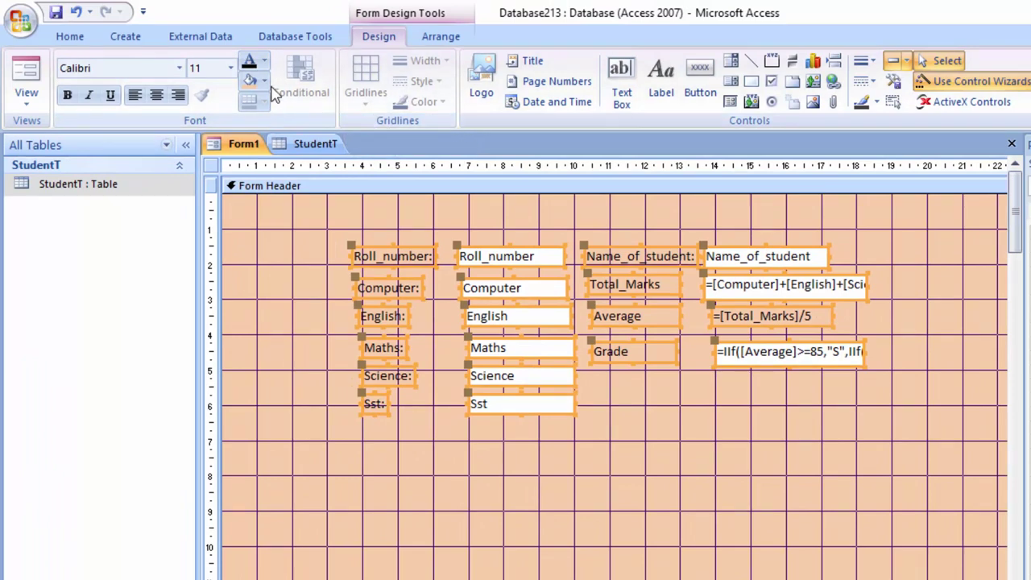
click(734, 493)
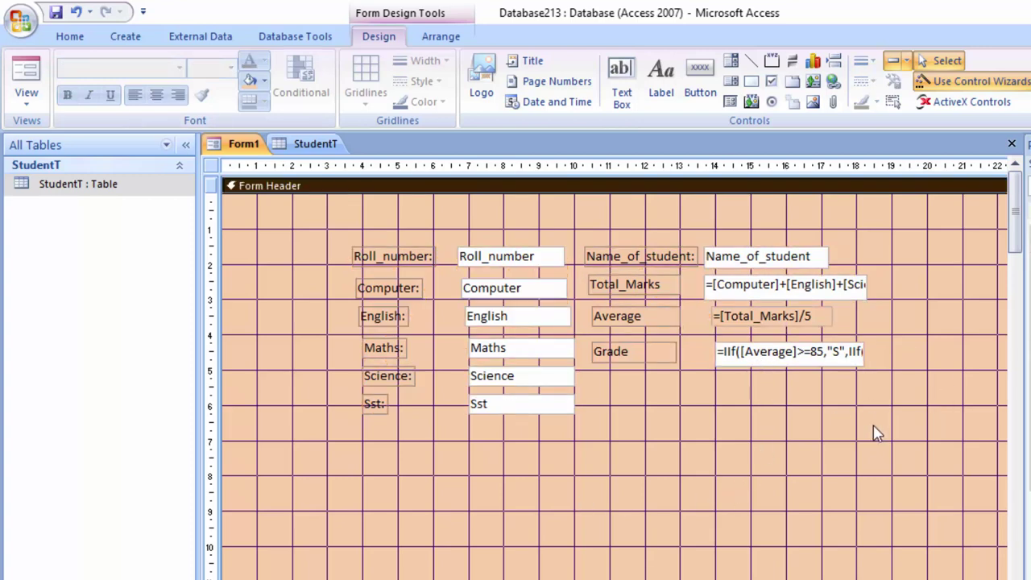
click(27, 70)
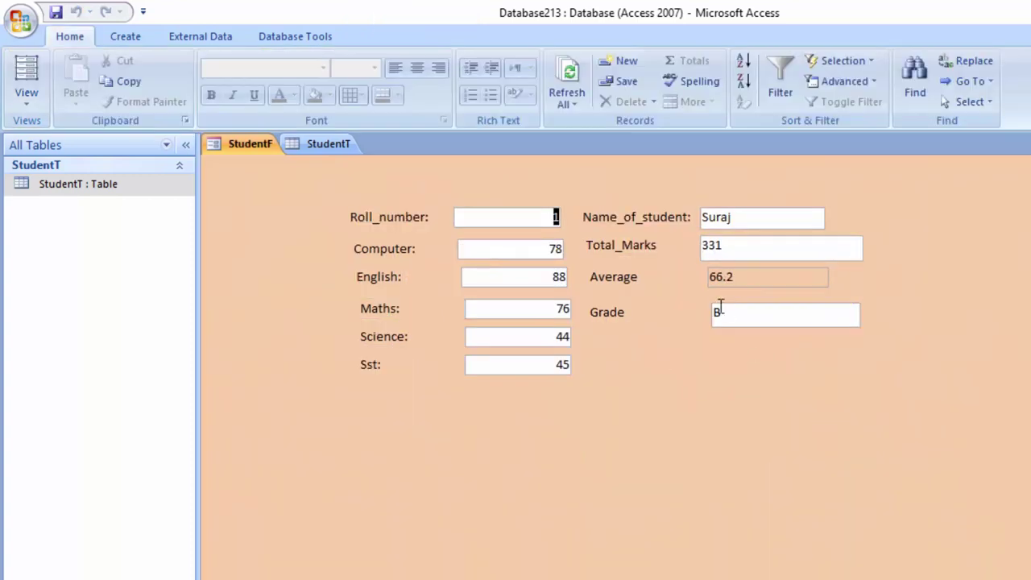
Return the form to Design view, select Form in the Property Sheet, and set Pop Up to Yes.
click(26, 93)
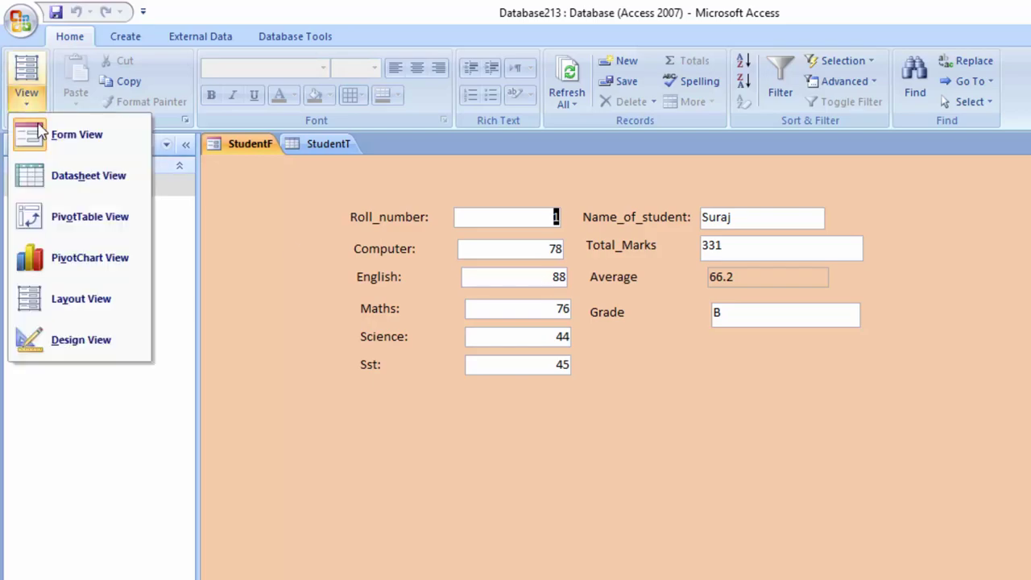
click(84, 334)
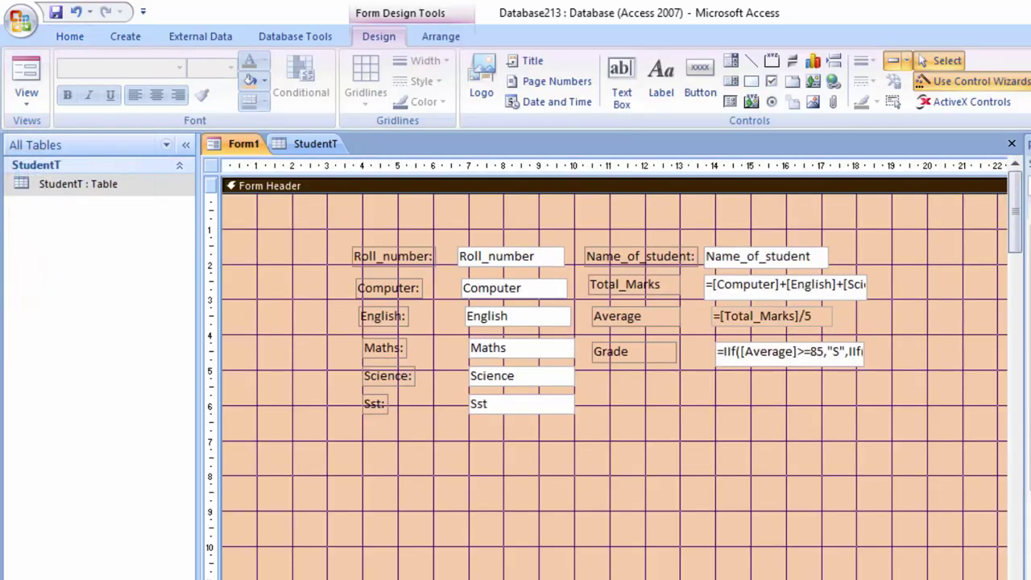
click(982, 206)
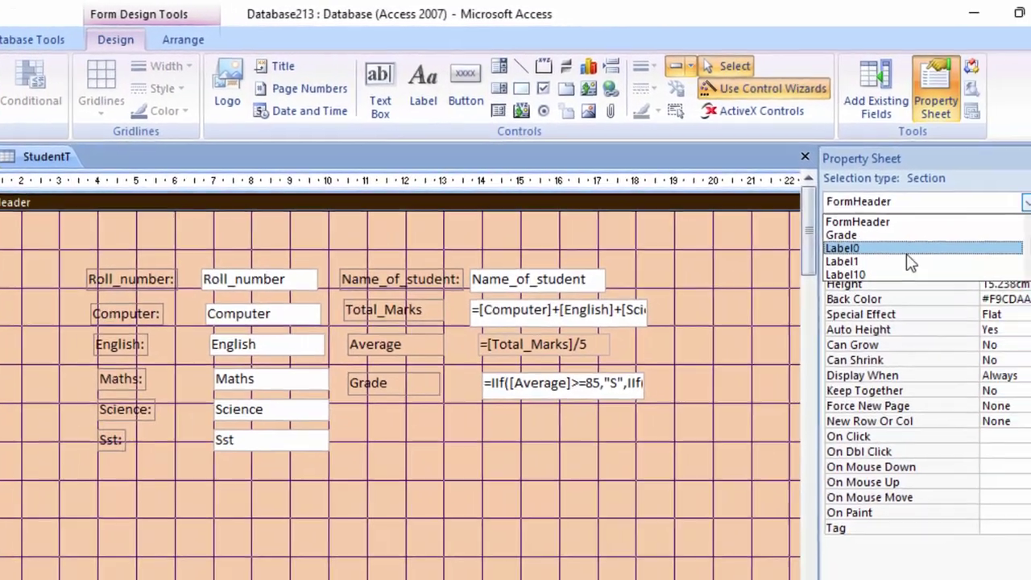
scroll(860, 271, down, 3)
scroll(860, 271, down, 2)
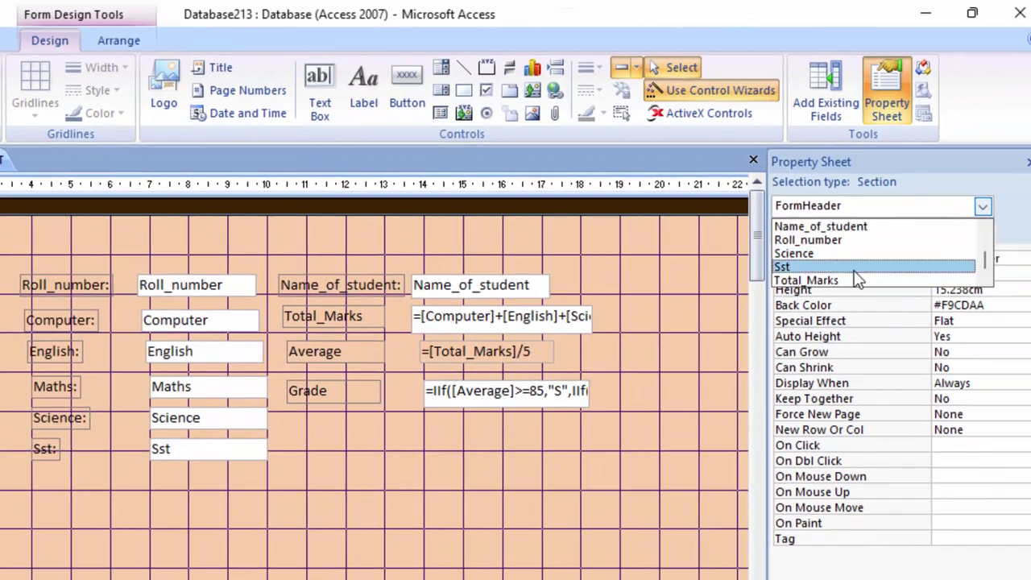
scroll(858, 278, up, 1)
scroll(856, 276, up, 1)
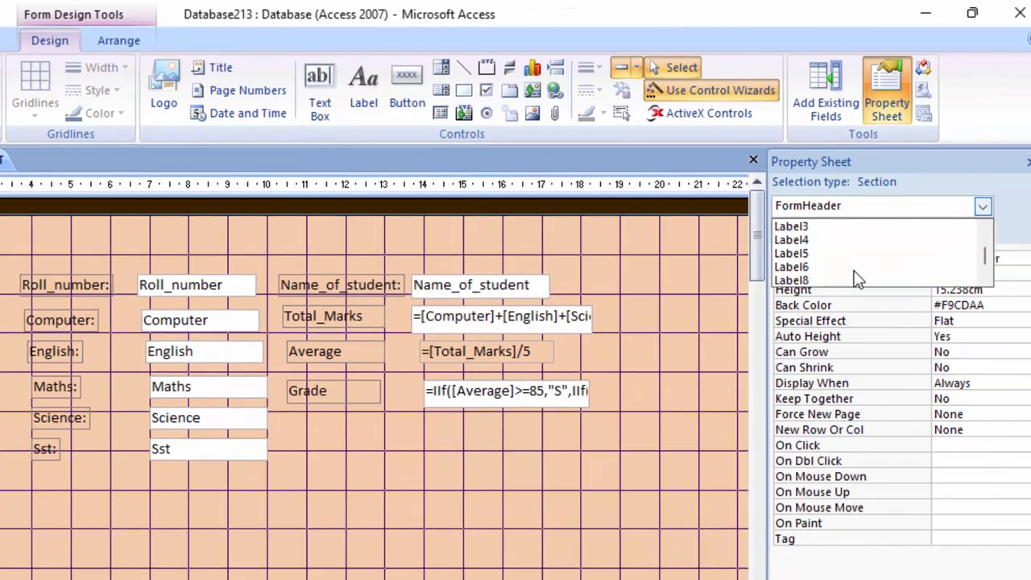
scroll(854, 277, up, 2)
scroll(848, 266, up, 1)
click(828, 230)
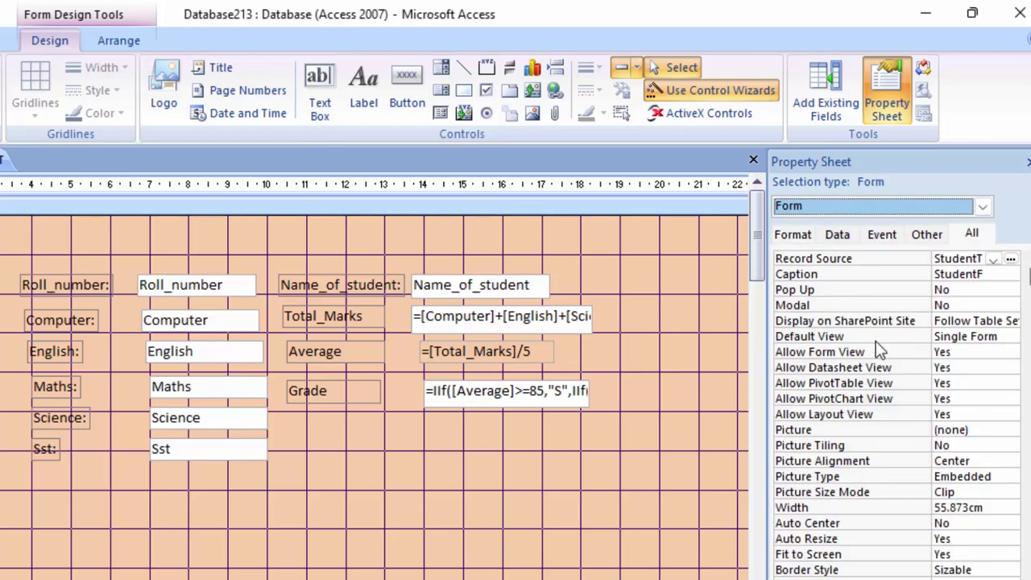
click(971, 290)
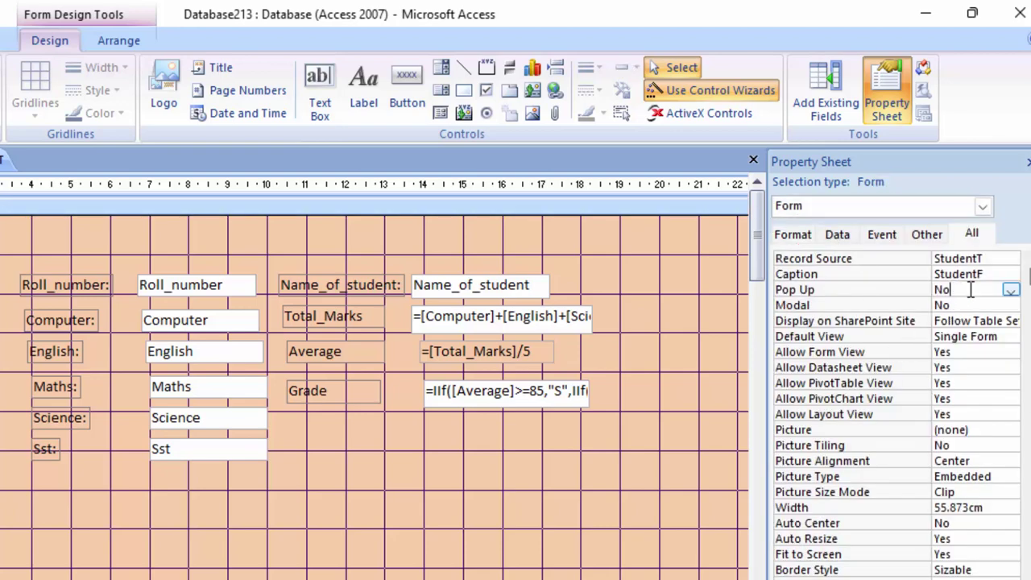
click(1010, 290)
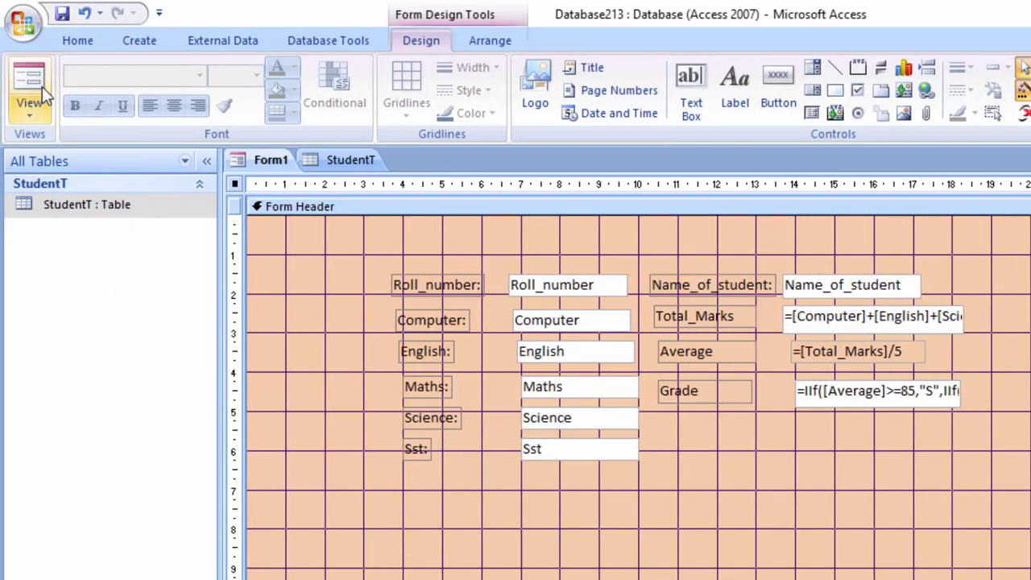
Open the form in Form View and move the pop-up window to the top of the screen.
click(40, 87)
mouse_move(795, 194)
mouse_down()
mouse_move(496, 75)
mouse_move(645, 80)
mouse_up()
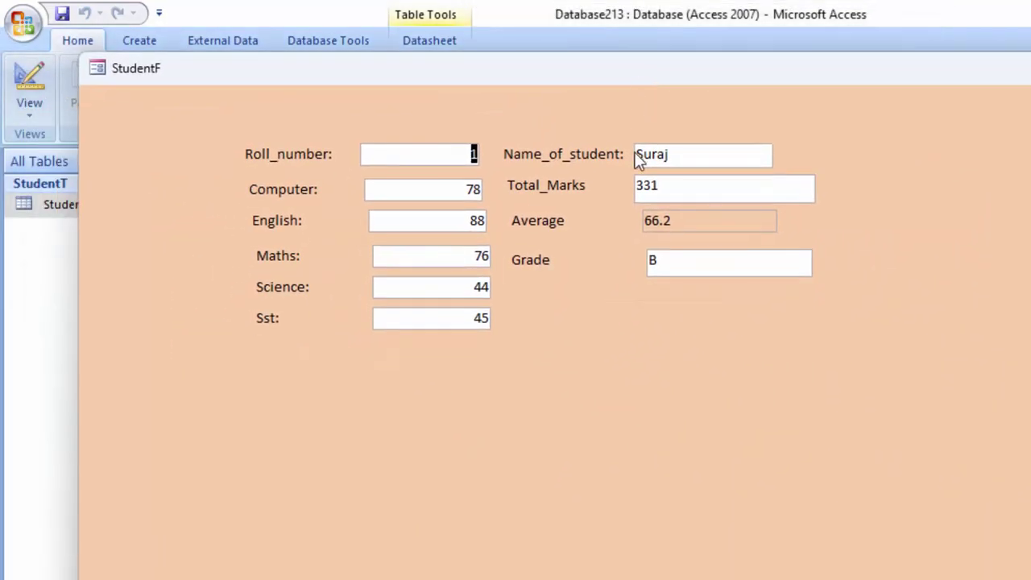
drag(789, 82, 777, 19)
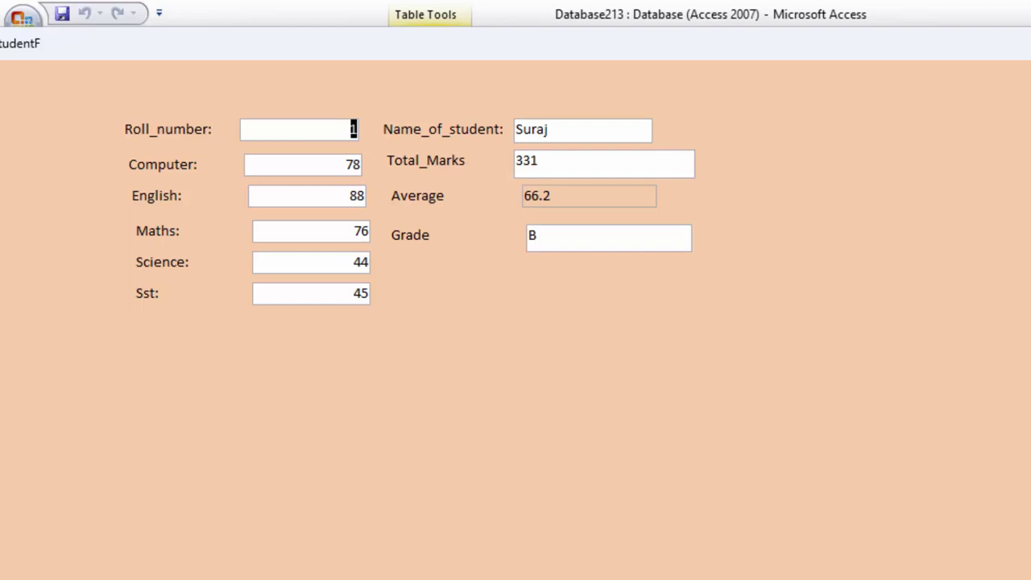
Close the form, saving its design changes under the name StudentF.
key(ctrl+w)
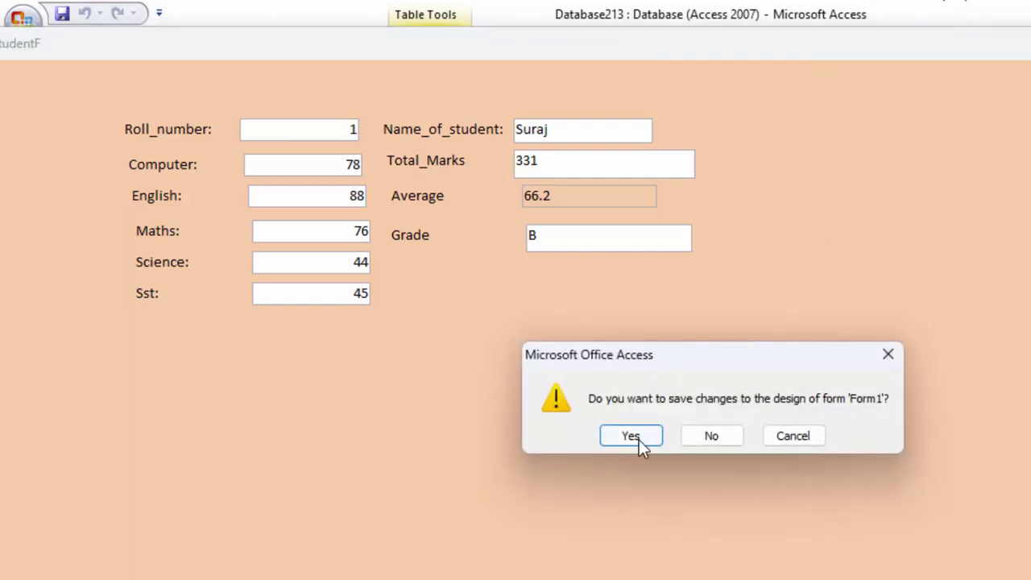
click(633, 437)
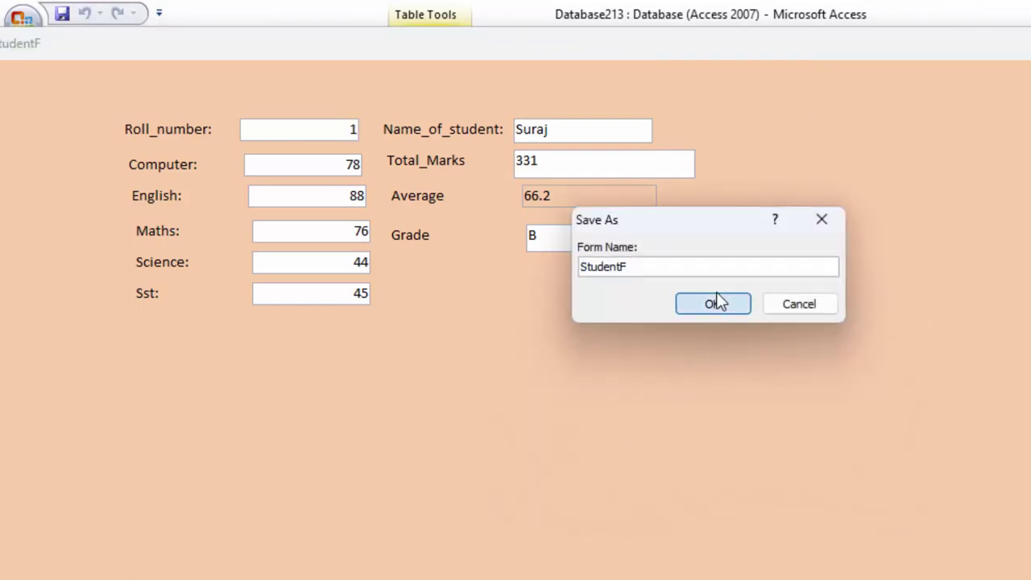
click(716, 304)
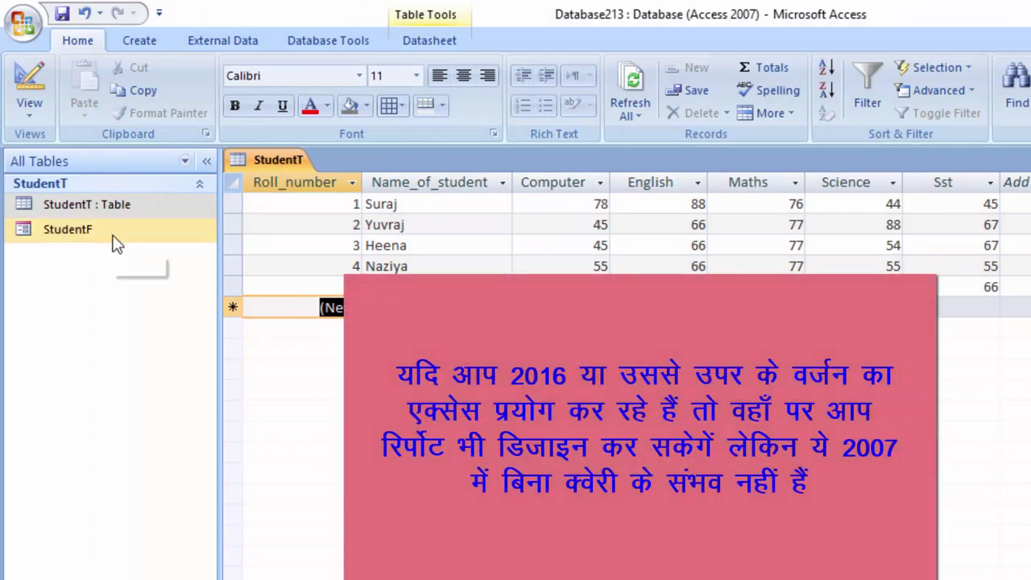
Create a new blank report with Report Design on the Create tab.
click(157, 44)
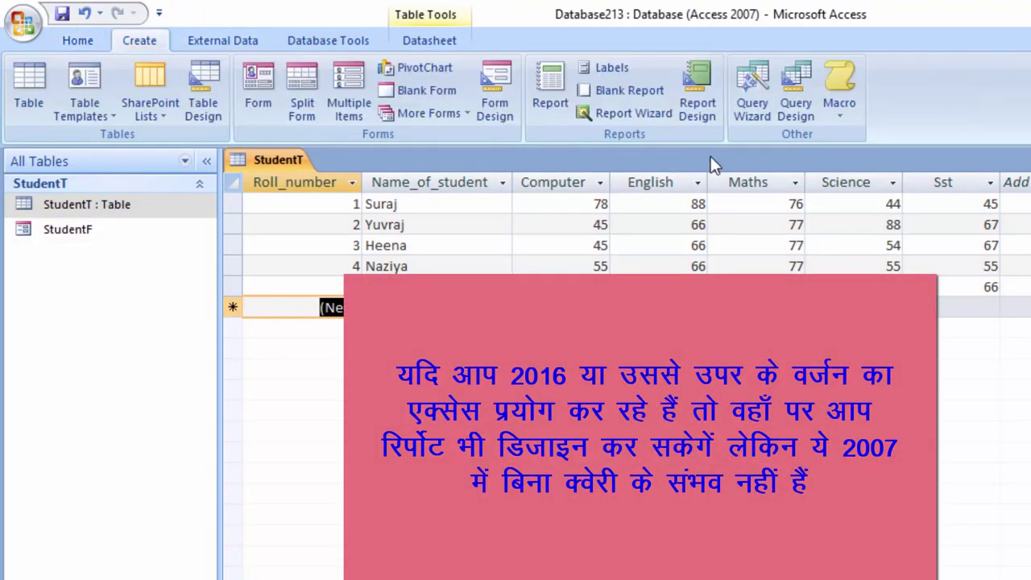
click(697, 89)
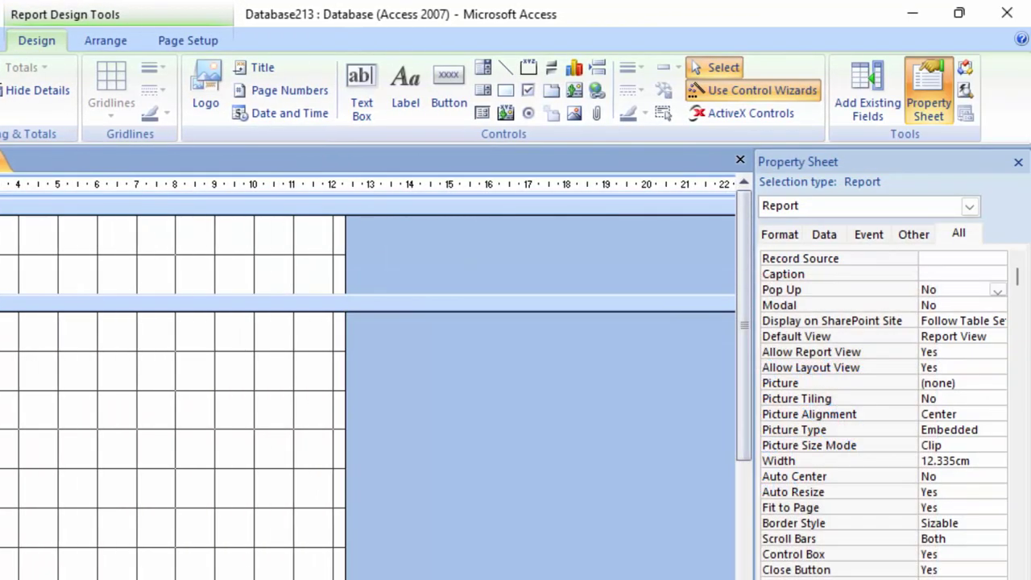
Add the Roll_number, Name_of_student, Computer, English, Maths, Science and Sst fields to the report.
click(863, 113)
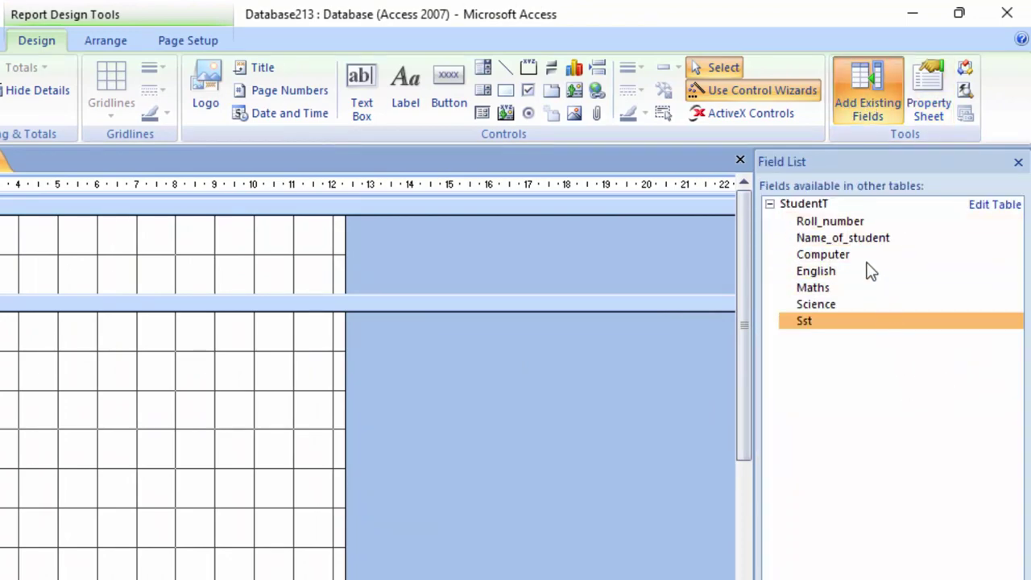
double_click(845, 223)
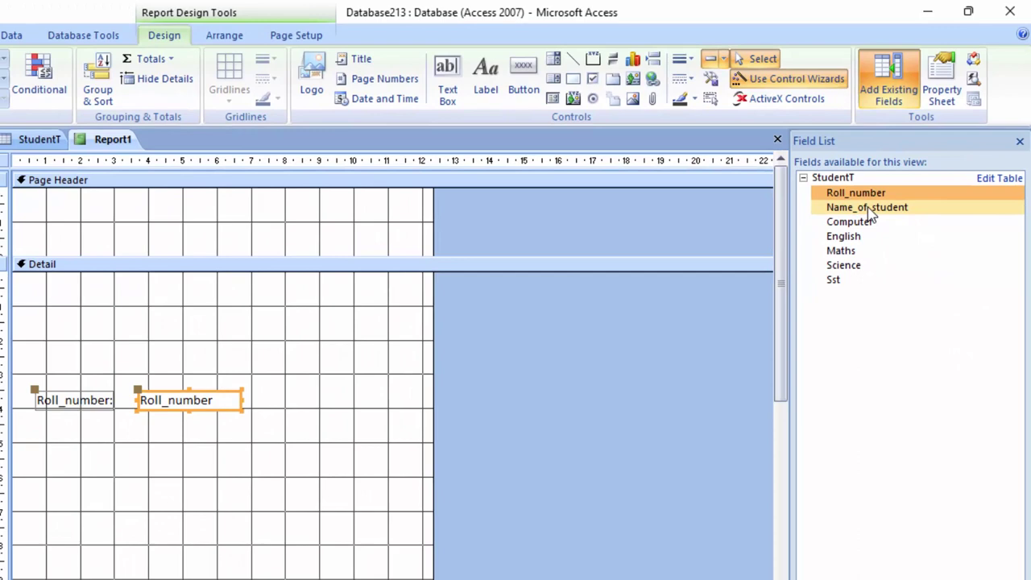
double_click(870, 211)
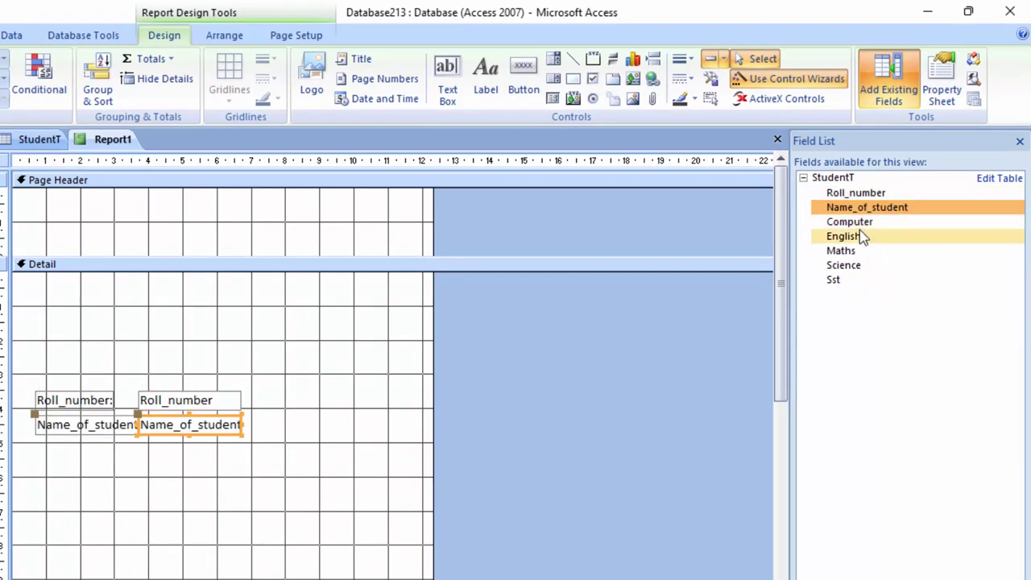
double_click(863, 224)
double_click(860, 236)
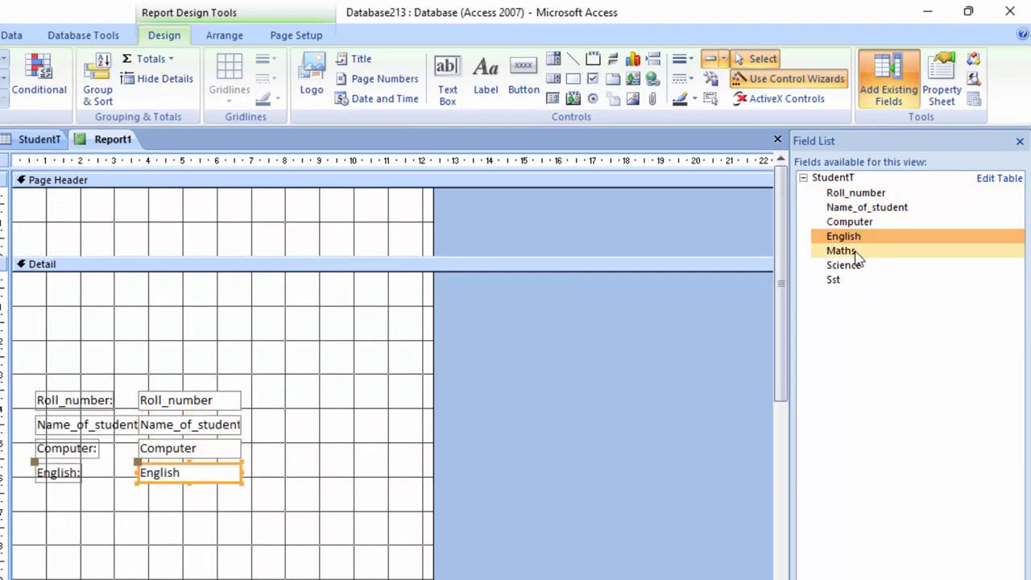
double_click(857, 250)
double_click(857, 267)
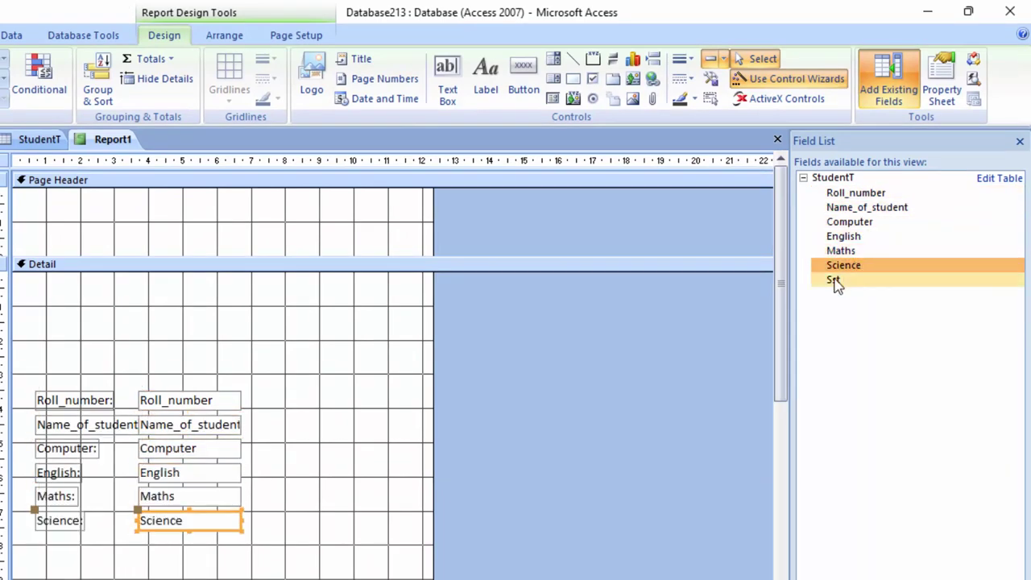
double_click(834, 281)
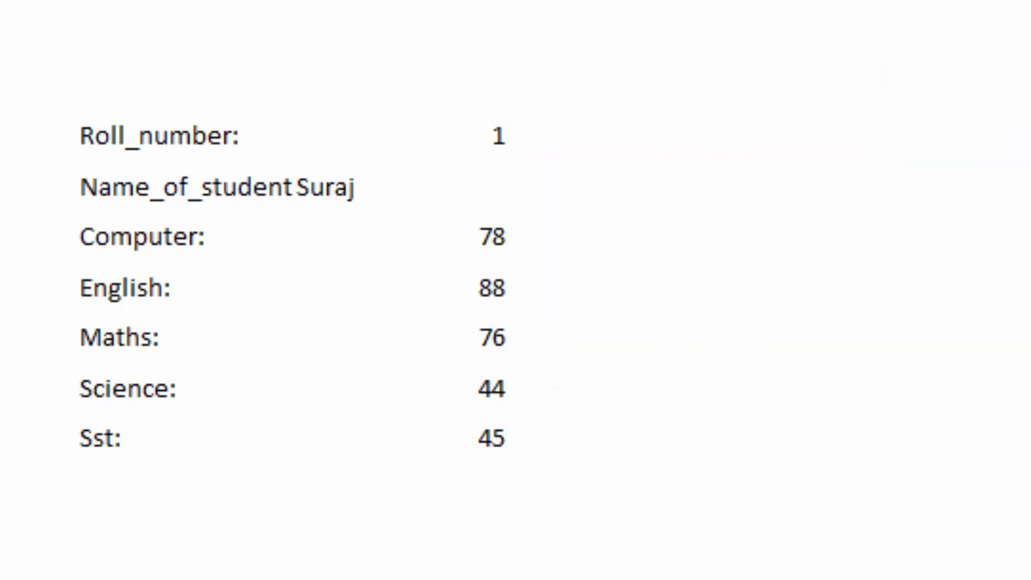
Close the report without saving and reopen the StudentF form from the navigation pane.
click(851, 223)
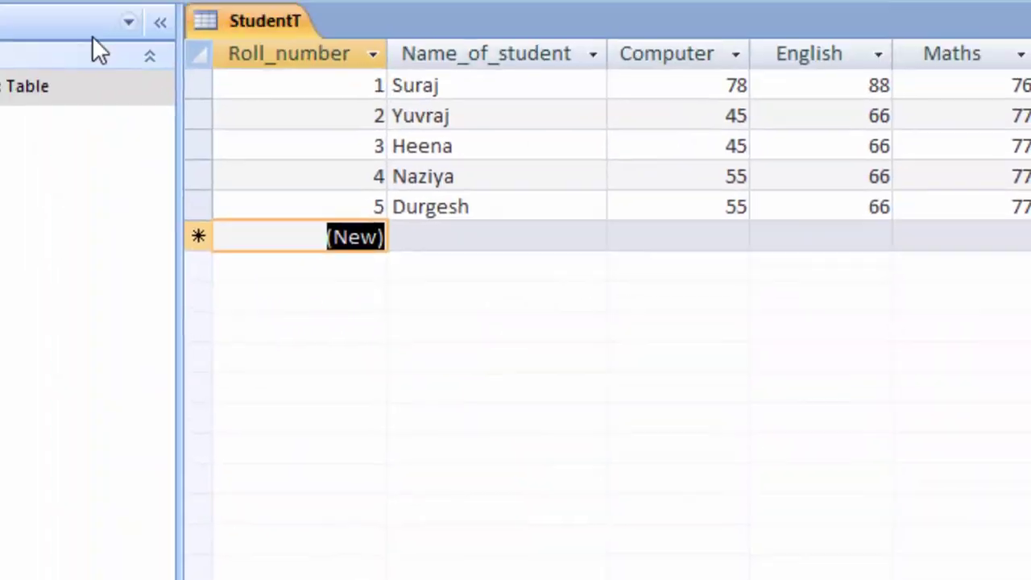
double_click(128, 291)
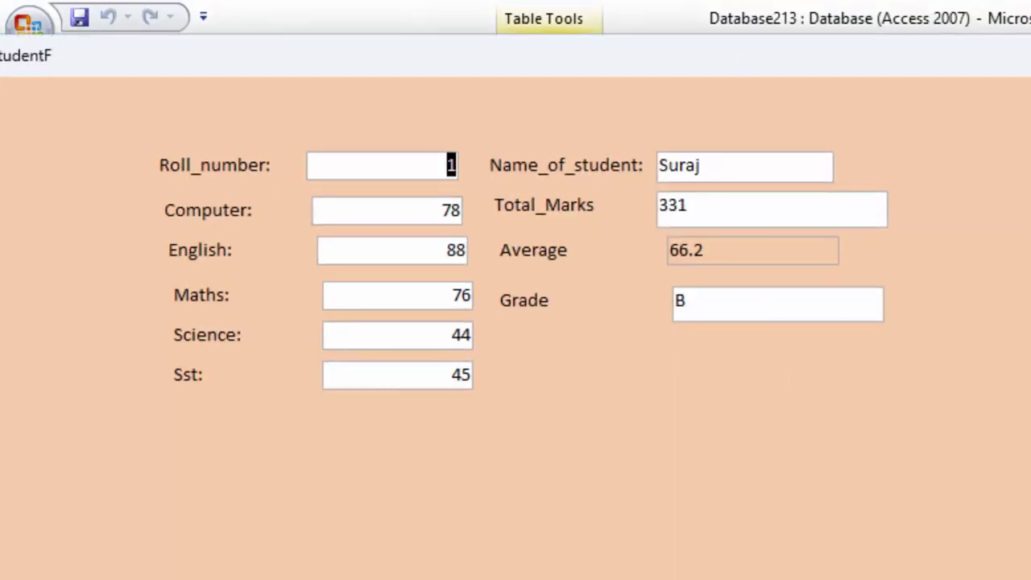